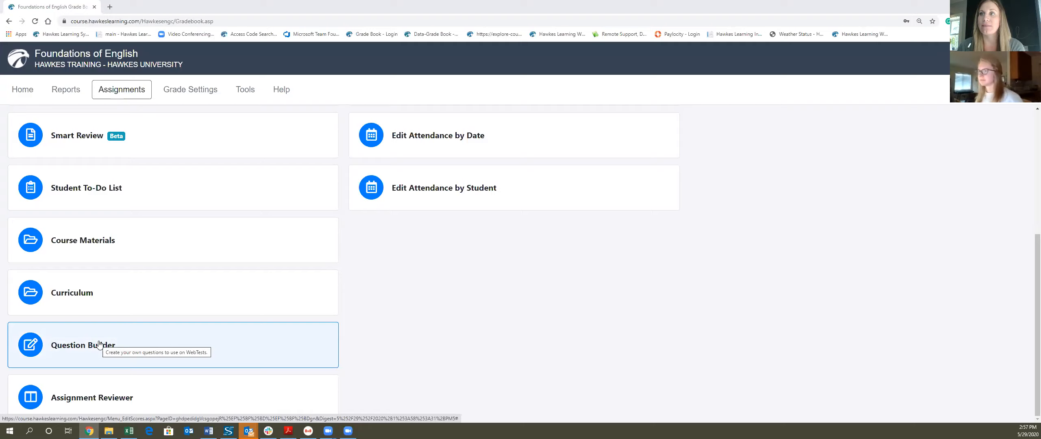
- Open the Question Builder and create a question folder named Test 1
left_click(223, 324)
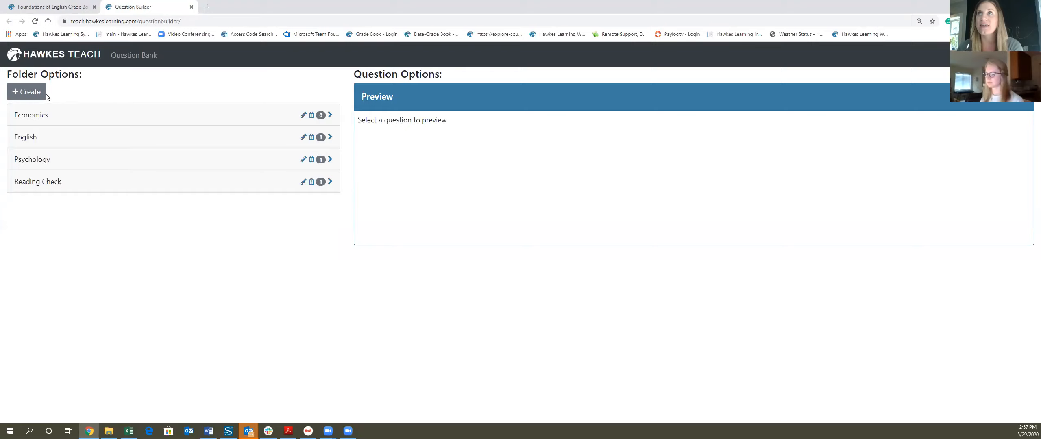
left_click(27, 93)
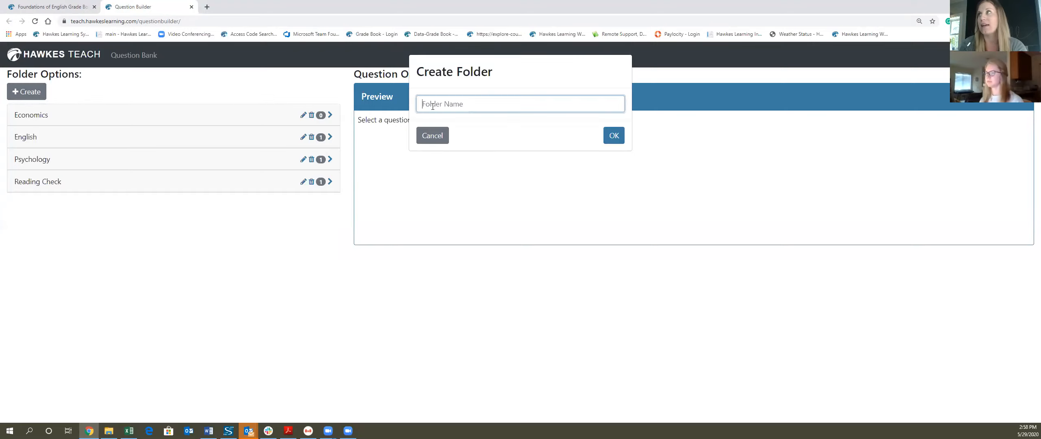
type("Test 1")
left_click(612, 136)
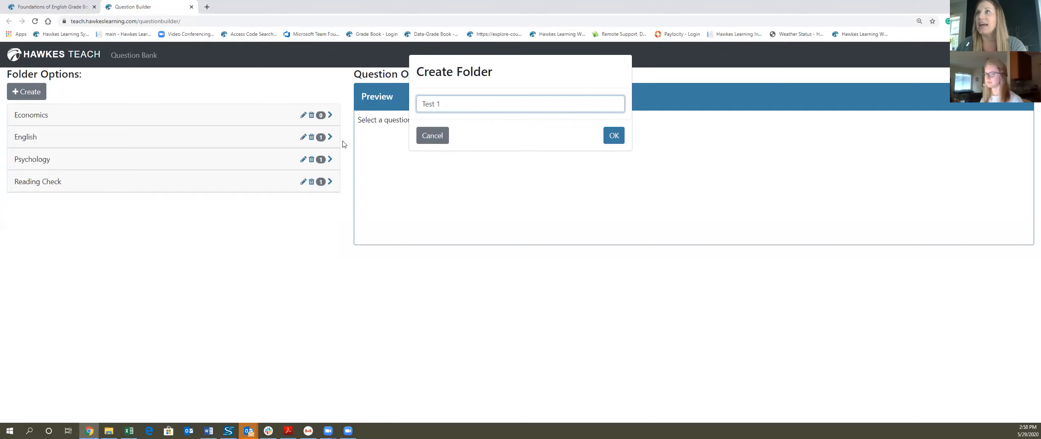
- Start a new question in the Test 1 folder
left_click(159, 206)
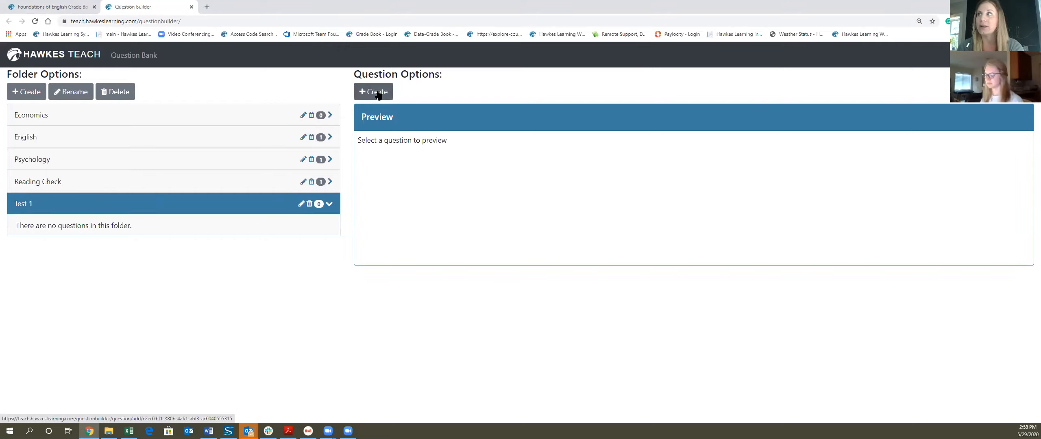
left_click(377, 94)
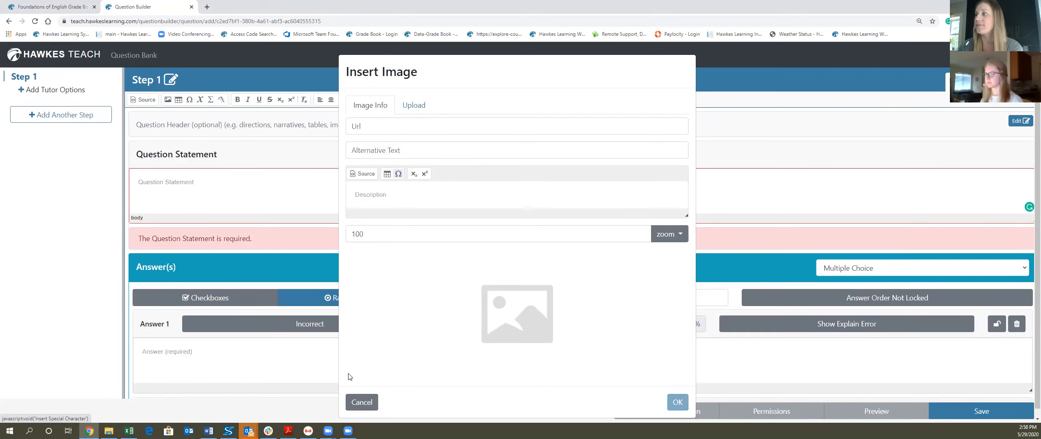
- Examine the image and table insertion options, including the table style classes, without inserting anything
left_click(362, 402)
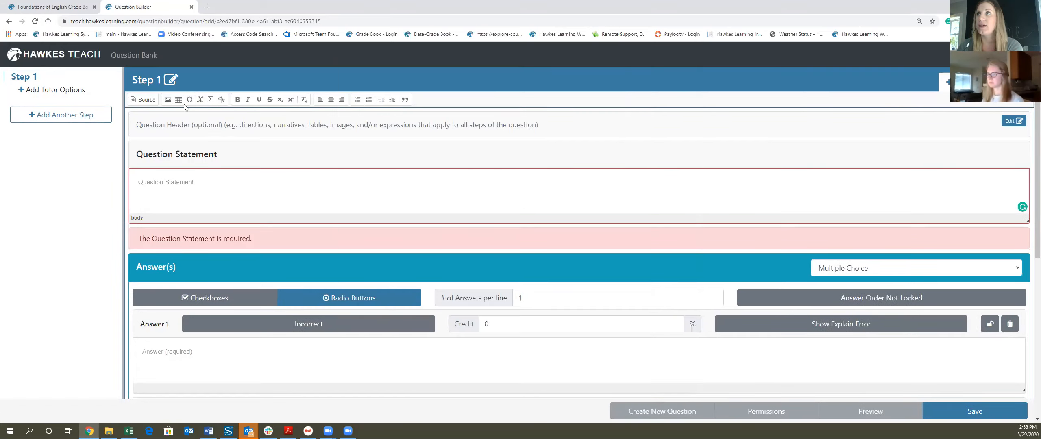
left_click(178, 99)
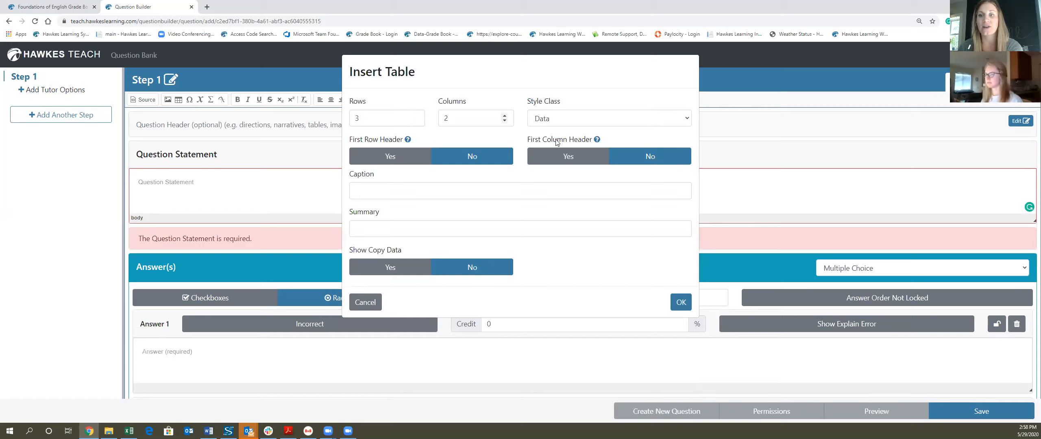
left_click(556, 119)
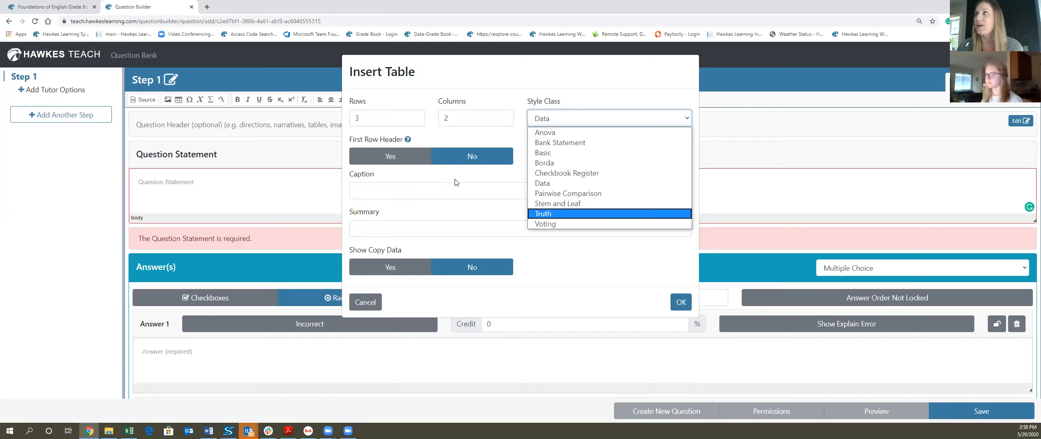
left_click(360, 193)
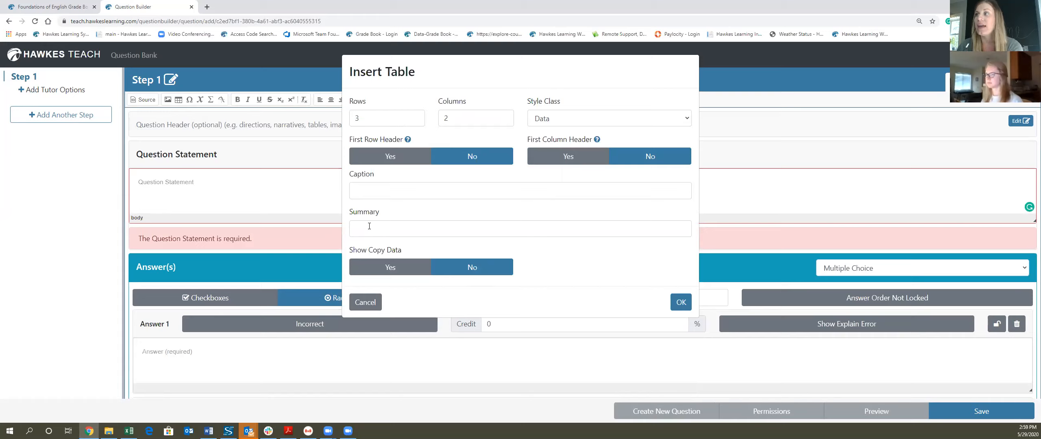
left_click(389, 270)
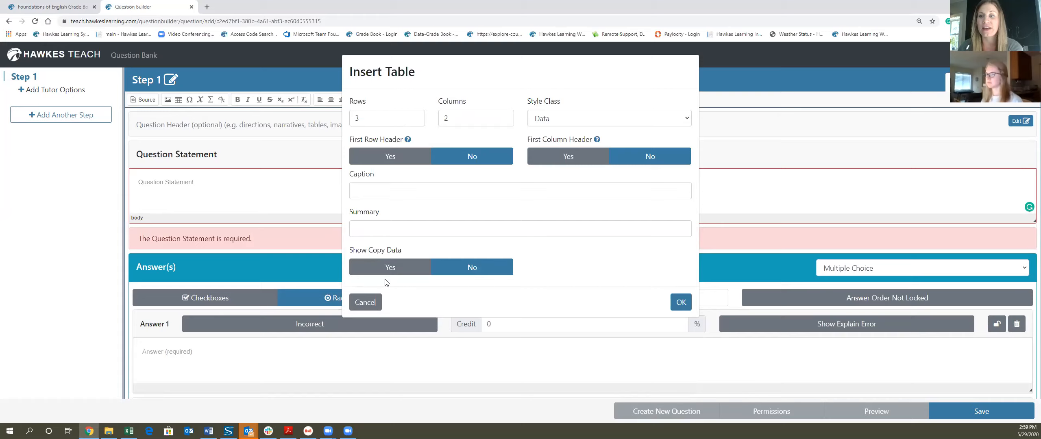
left_click(365, 302)
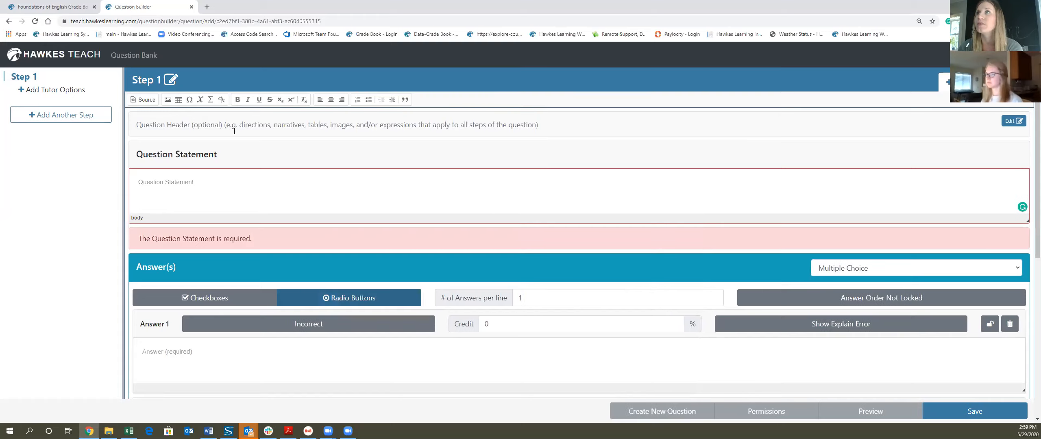
- Open the Variable Manager for the question statement and name the variable table VariableTable1
left_click(201, 100)
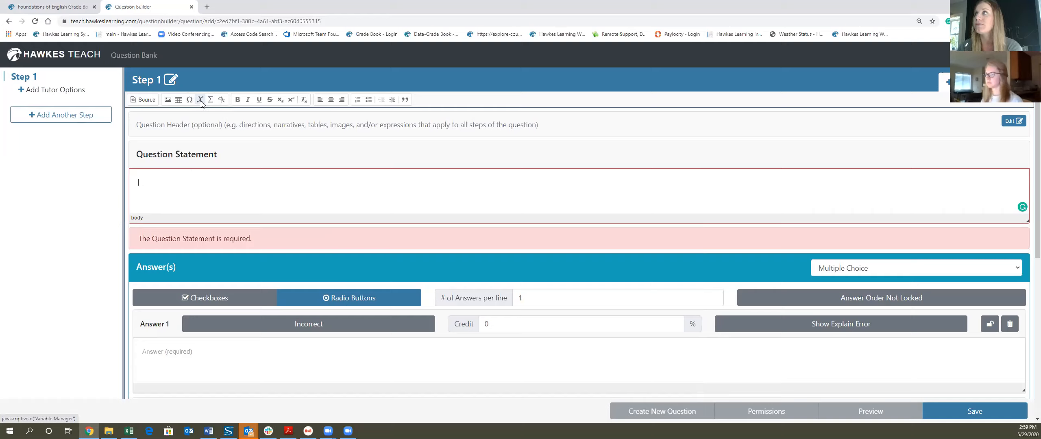
left_click(375, 119)
type("V")
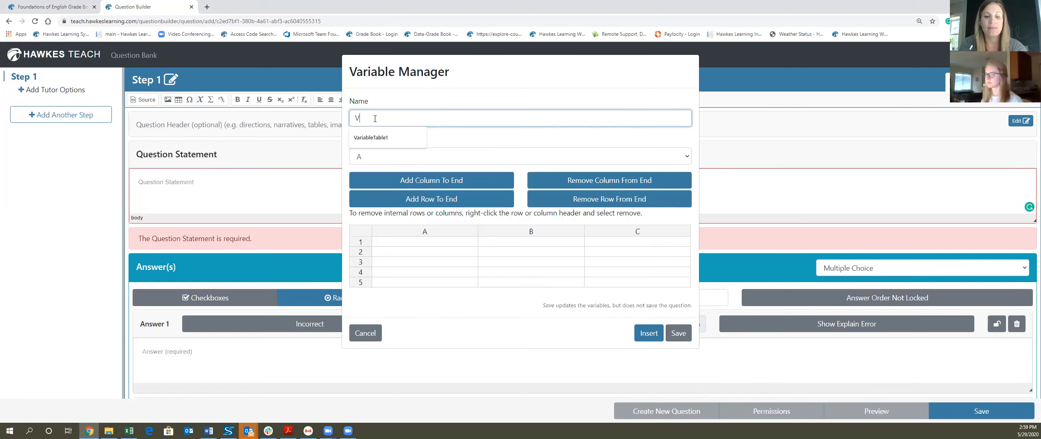
type("ariableTab")
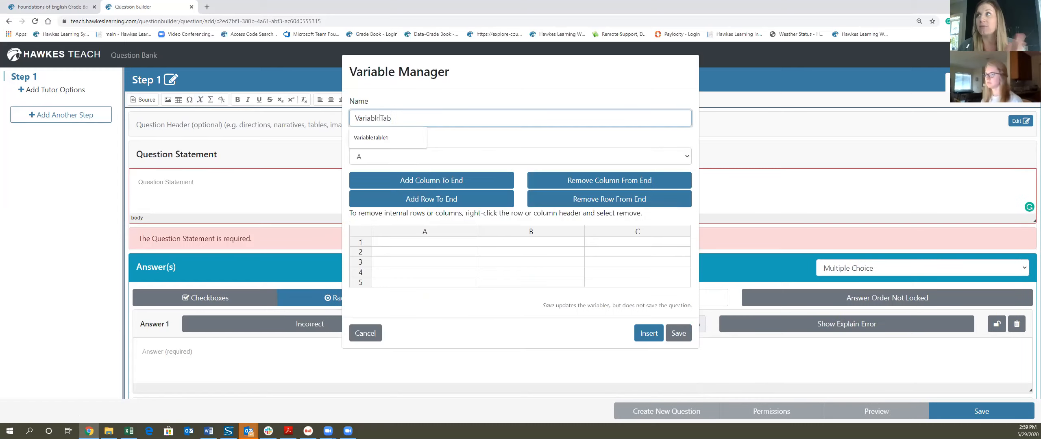
type("le1")
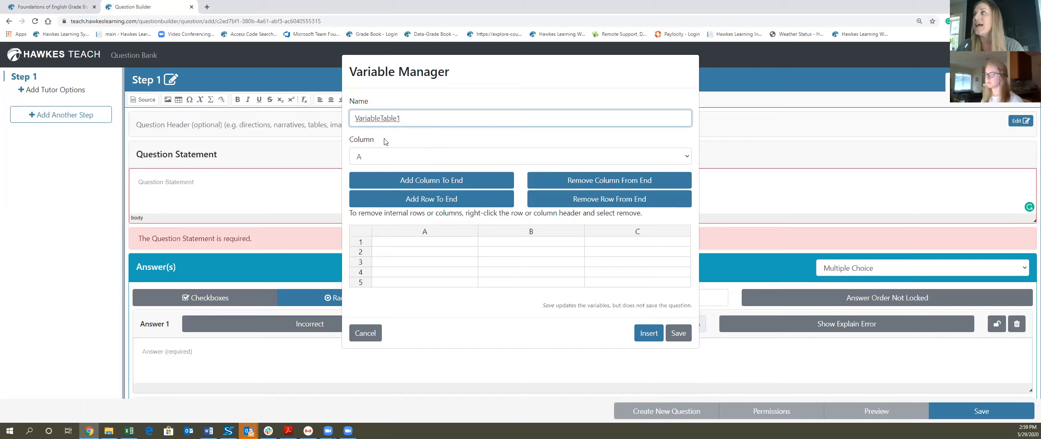
- Enter 1, 2 and 3 across columns A to C in row 1 of the variable table
left_click(404, 246)
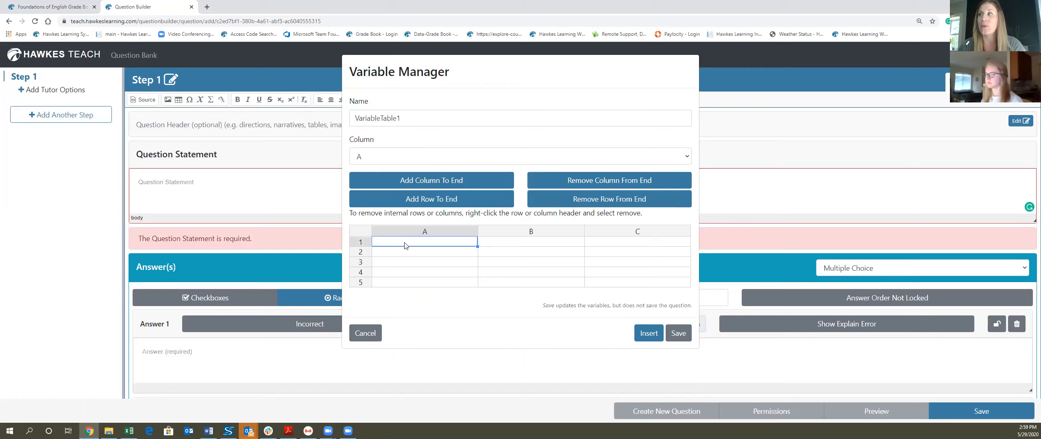
type("1")
key("Tab")
type("2")
key("Tab")
type("3")
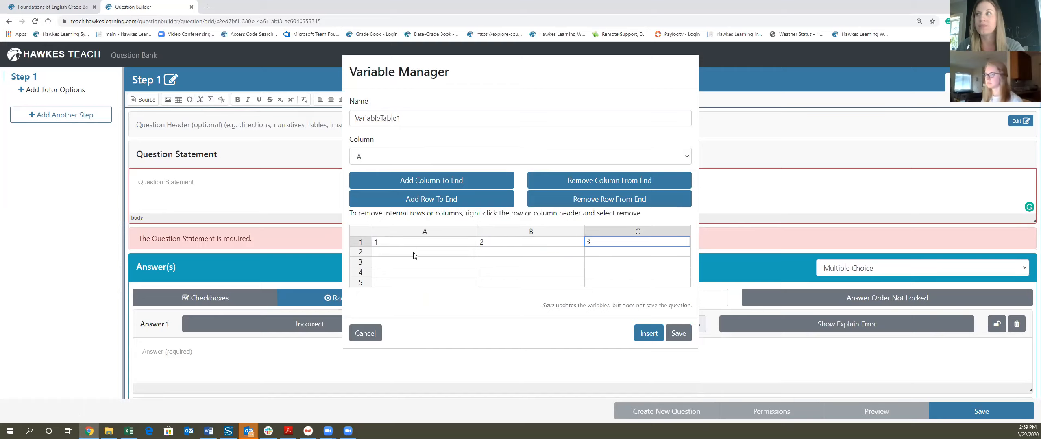
- Fill row 2 of the variable table with 4, 5, 6 and row 3 with 7, 8, 9
left_click(439, 253)
type("4")
key("Tab")
type("5")
key("Tab")
type("6")
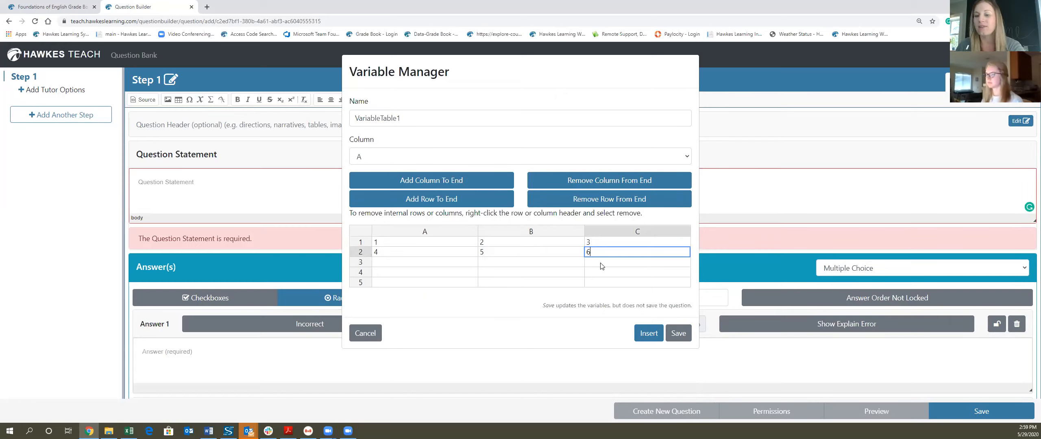
key("Tab")
type("7")
key("Tab")
type("8")
key("Tab")
type("9")
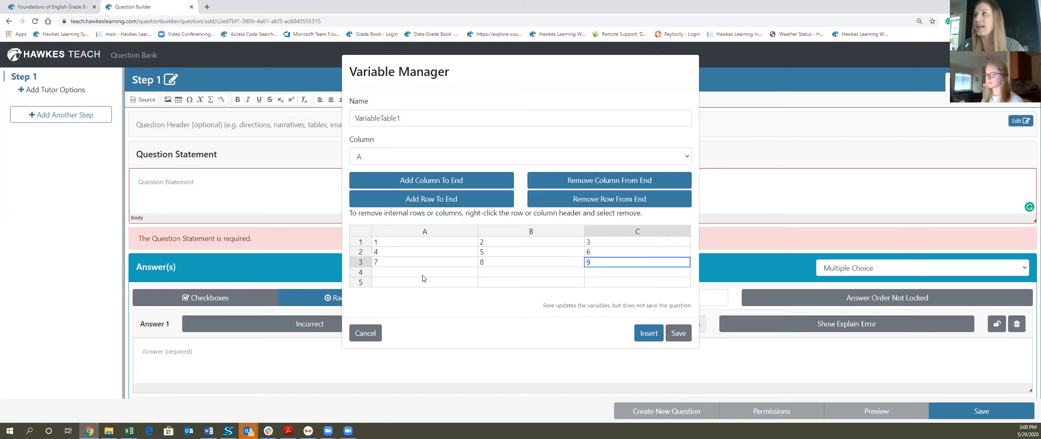
- Remove the two empty rows from the end of the variable table
left_click(595, 207)
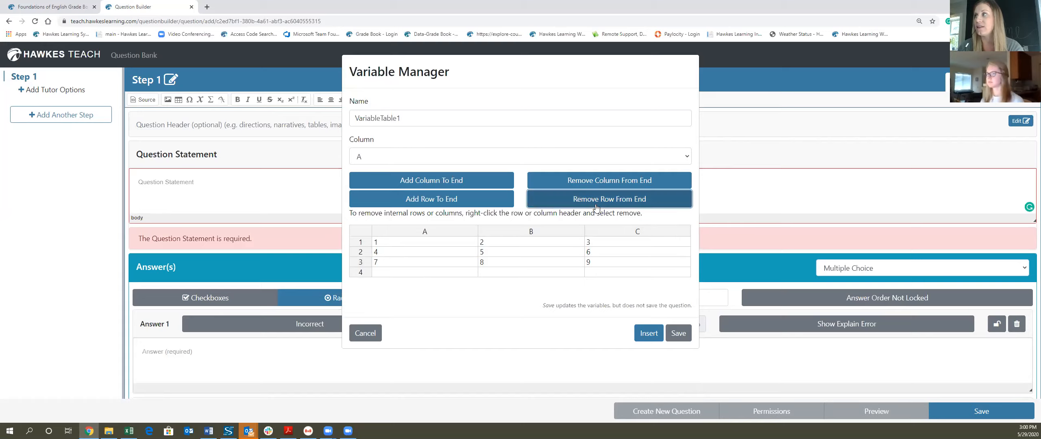
left_click(596, 207)
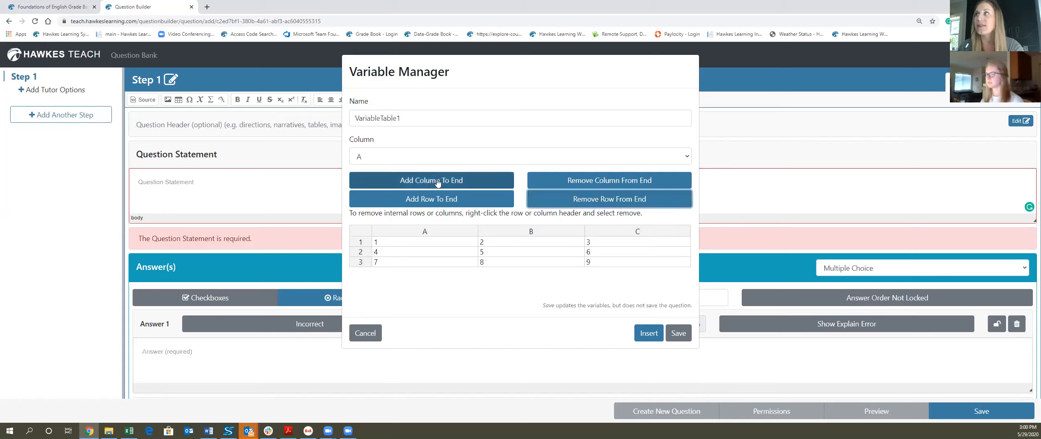
- Clear all the numbers from columns A, B and C of the variable table
left_click(422, 243)
key("Delete")
left_click(422, 252)
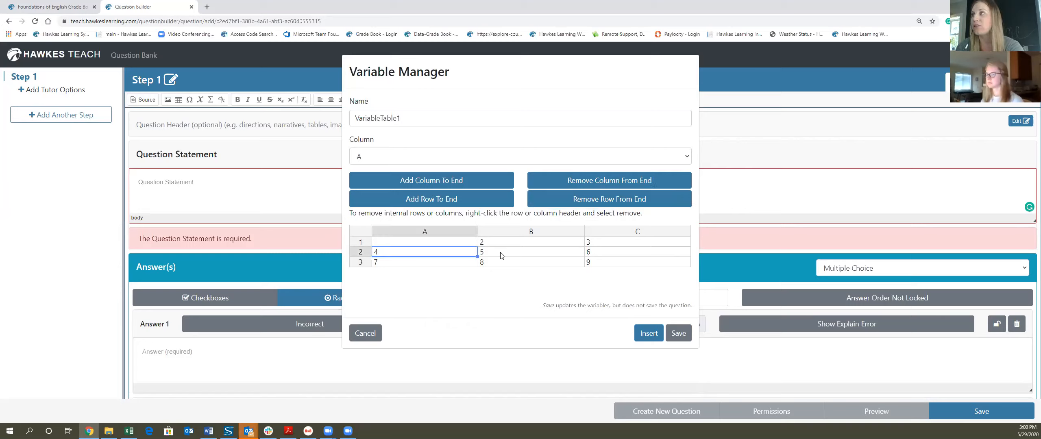
key("Delete")
key("Down")
key("Delete")
key("Down")
key("Delete")
key("Down")
key("Delete")
key("Down")
key("Delete")
key("Down")
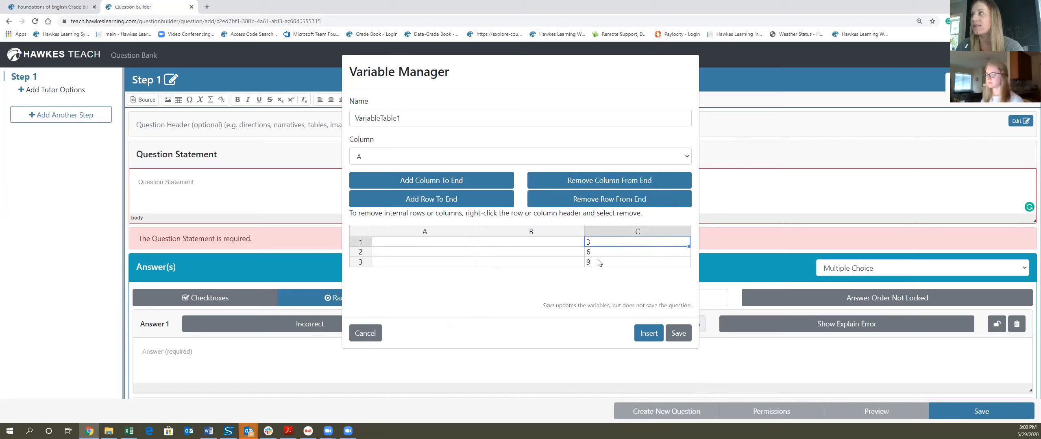
key("Delete")
key("Down")
key("Delete")
key("Down")
key("Delete")
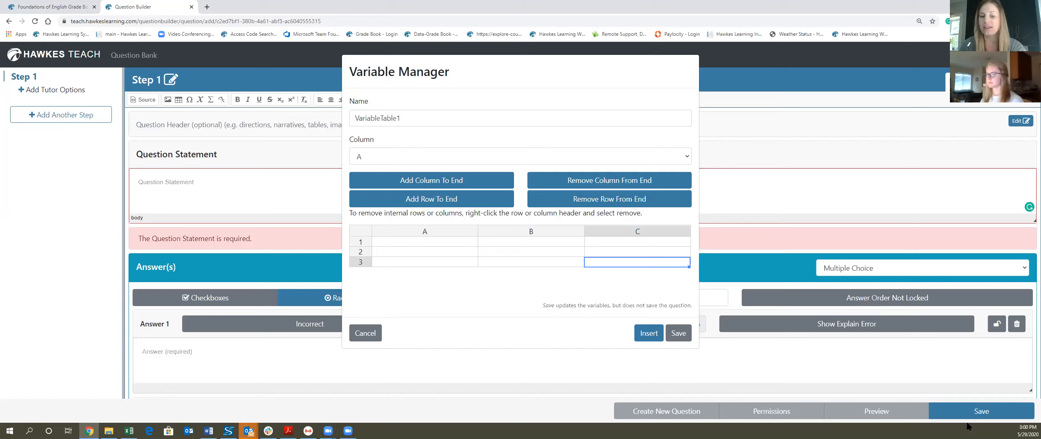
- Fill column A of the variable table with car, boat and girl in rows 1 to 3
key("ctrl+Home")
type("car")
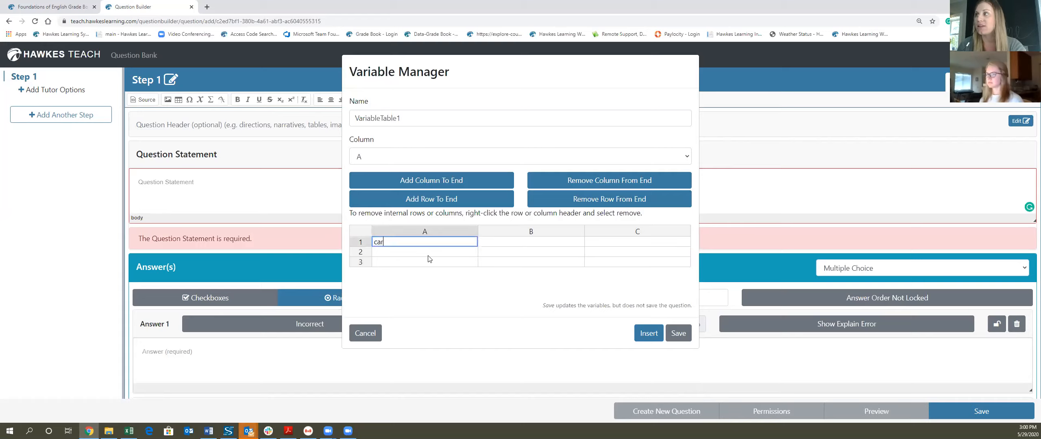
key("Return")
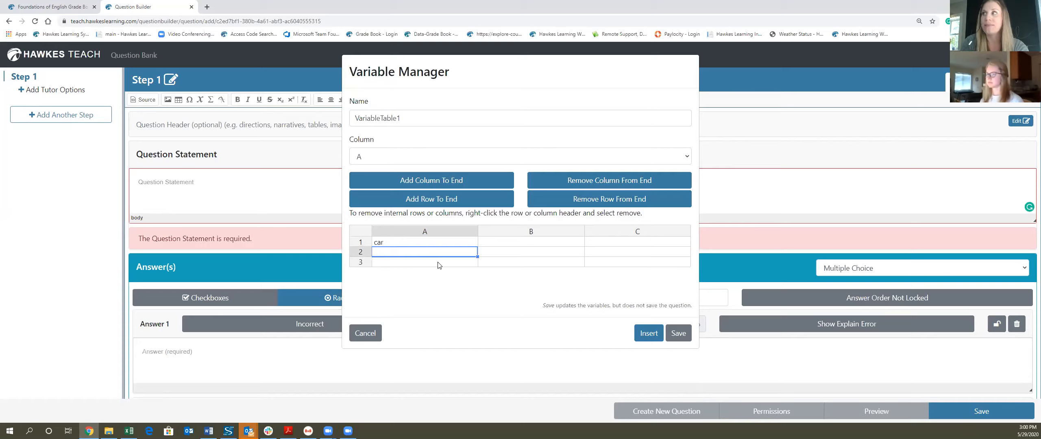
type("boat")
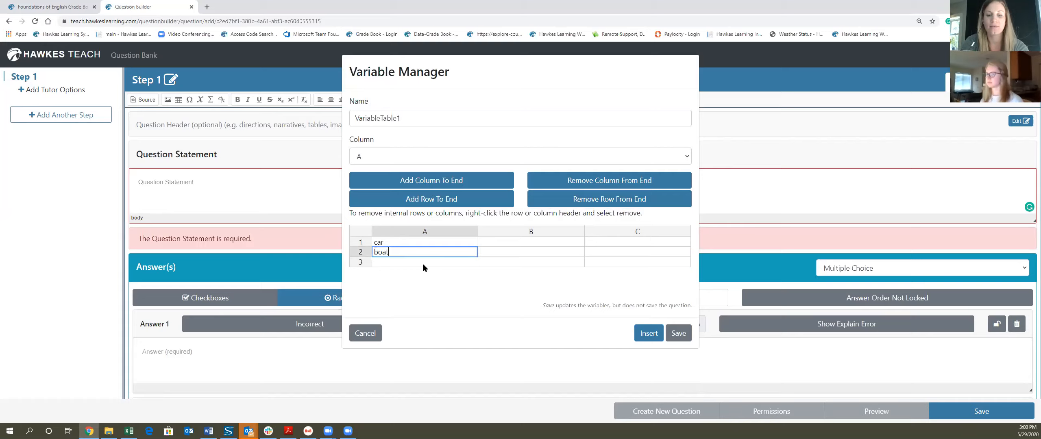
key("Return")
type("girl")
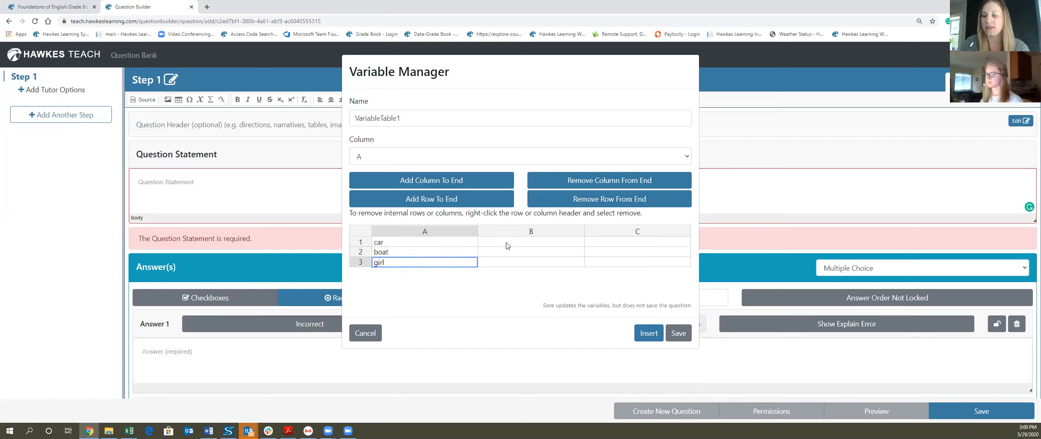
- Fill column B of the variable table with run, jump and sing in rows 1 to 3
left_click(507, 245)
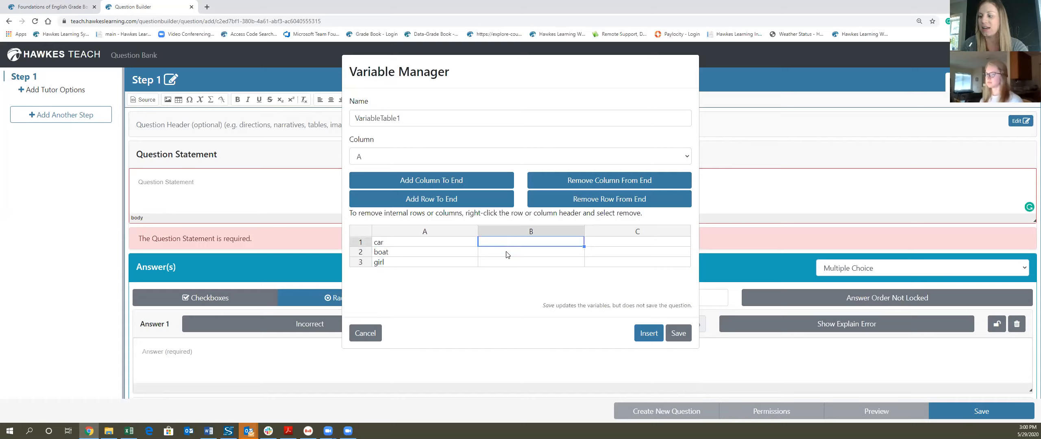
type("run")
key("Return")
type("jump")
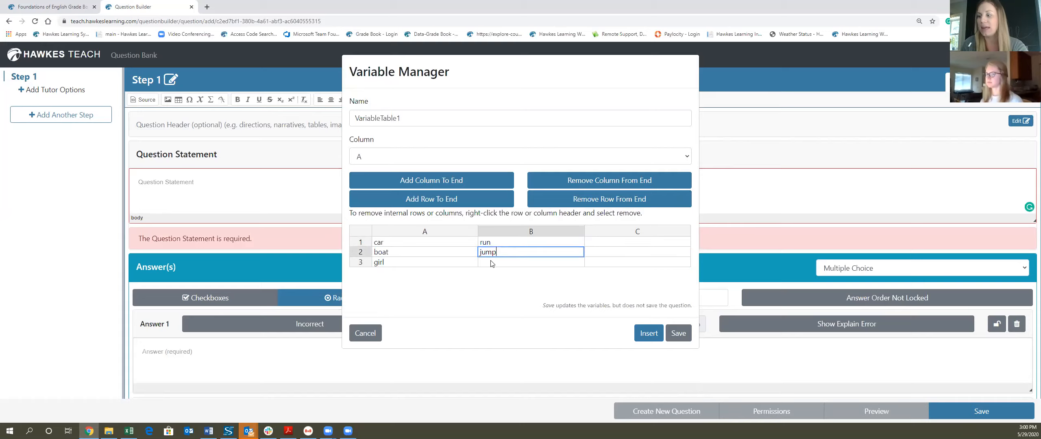
key("Return")
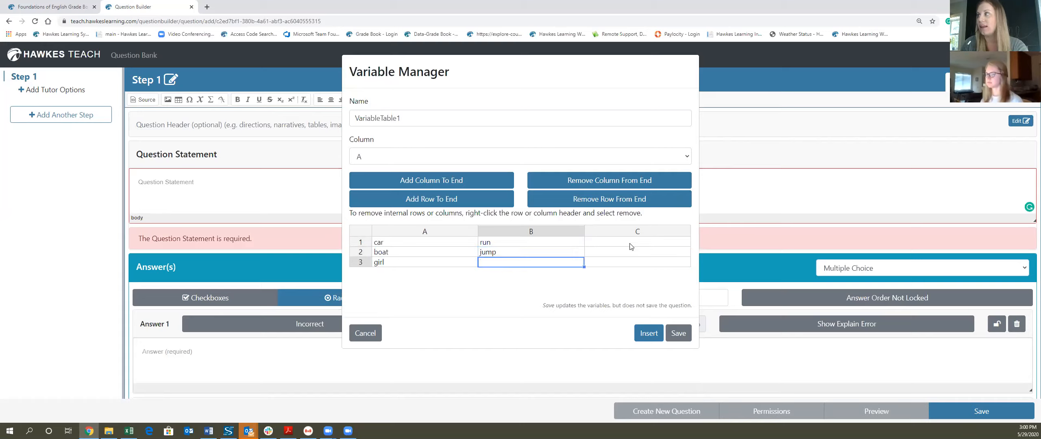
type("sing")
key("Return")
- Fill column C of the variable table with green, quick and happy in rows 1 to 3, and save the variables
type("green")
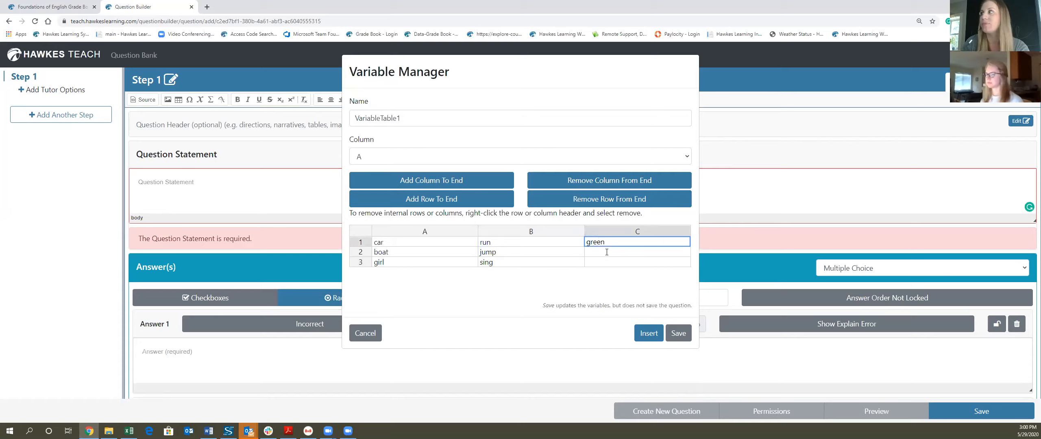
key("Return")
type("quic")
type("k")
key("Return")
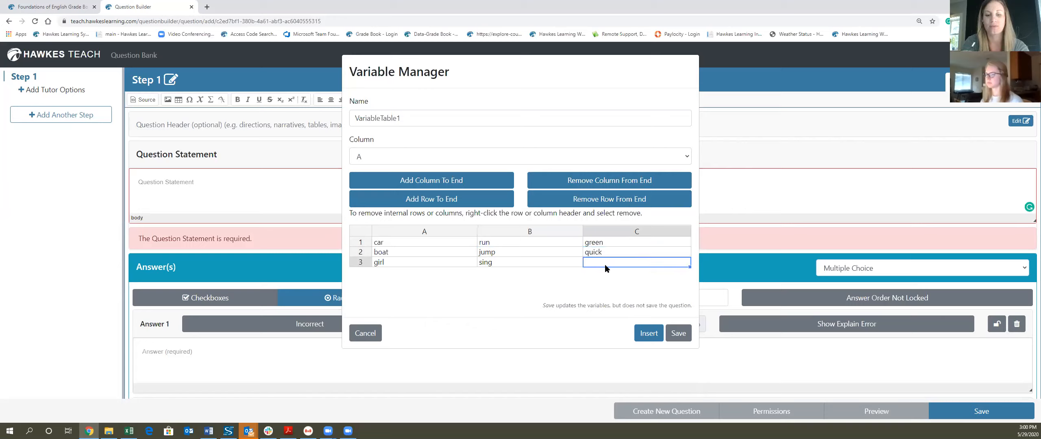
type("happy")
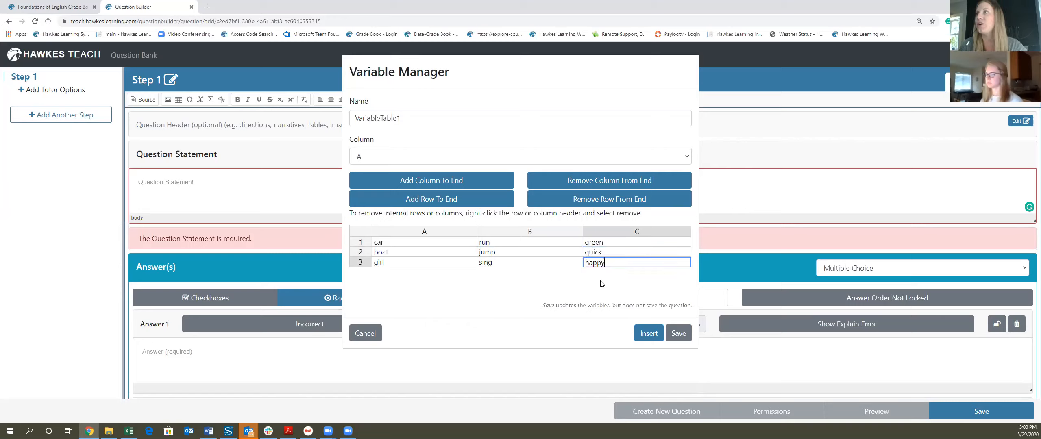
left_click(667, 322)
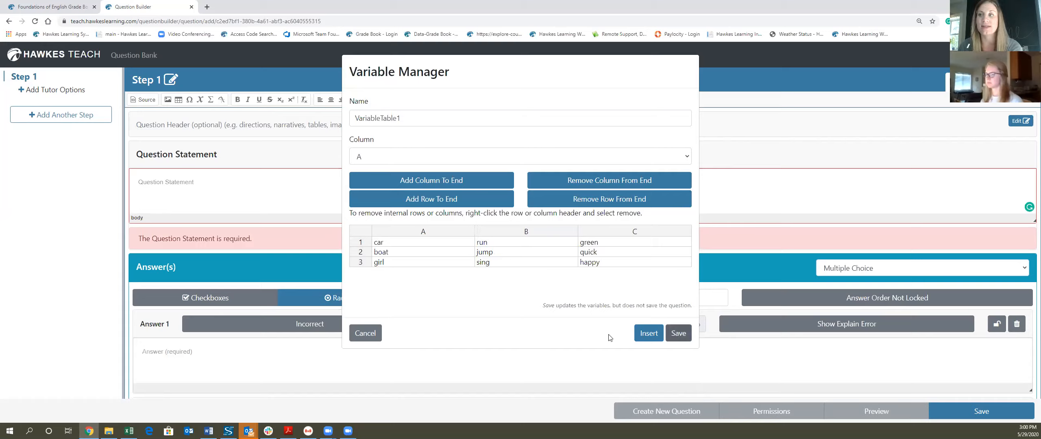
- Close the variable table, and try building the expression 2 to the power of 3 in the Expression Builder
left_click(363, 338)
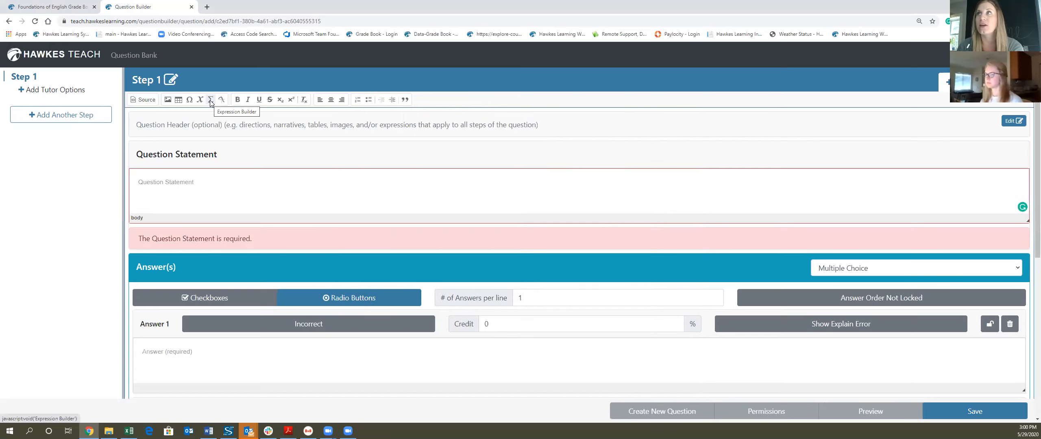
left_click(211, 101)
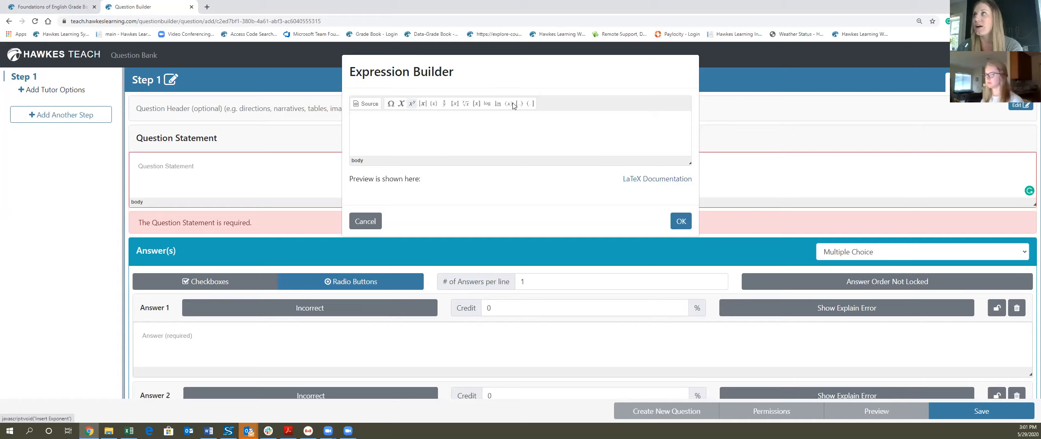
left_click(411, 103)
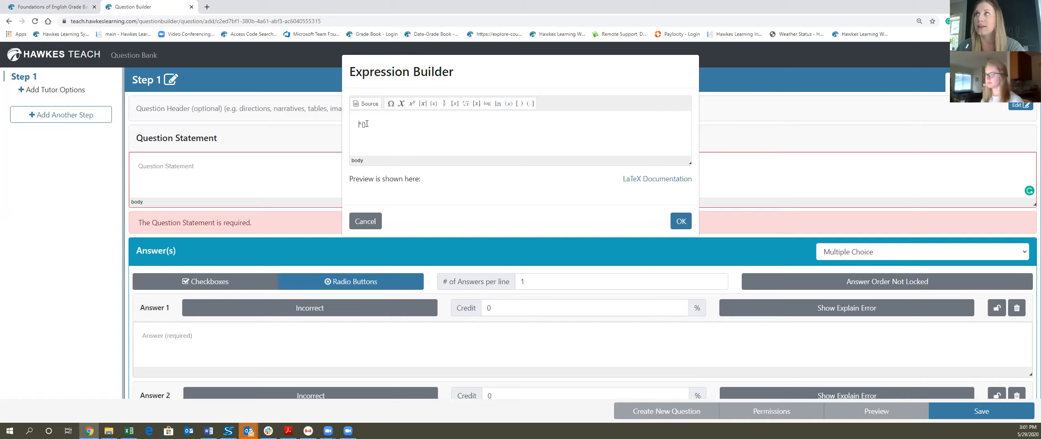
type("2")
key("Right")
type("3")
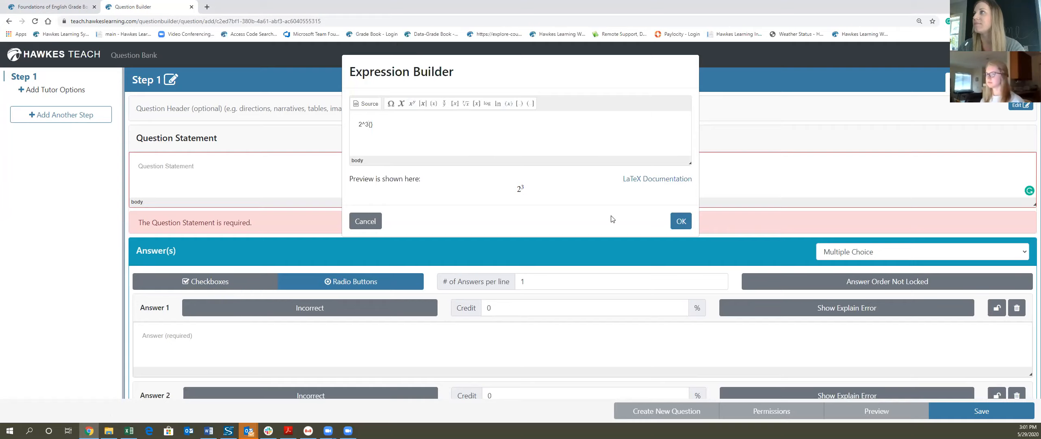
left_click(374, 222)
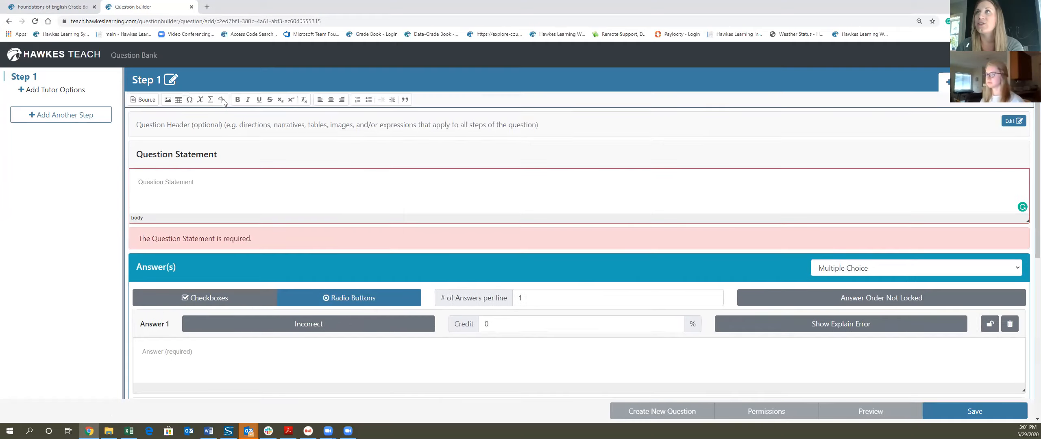
- Examine the shapes that can be added to a graph in the Graph Builder, and leave it without inserting one
left_click(223, 102)
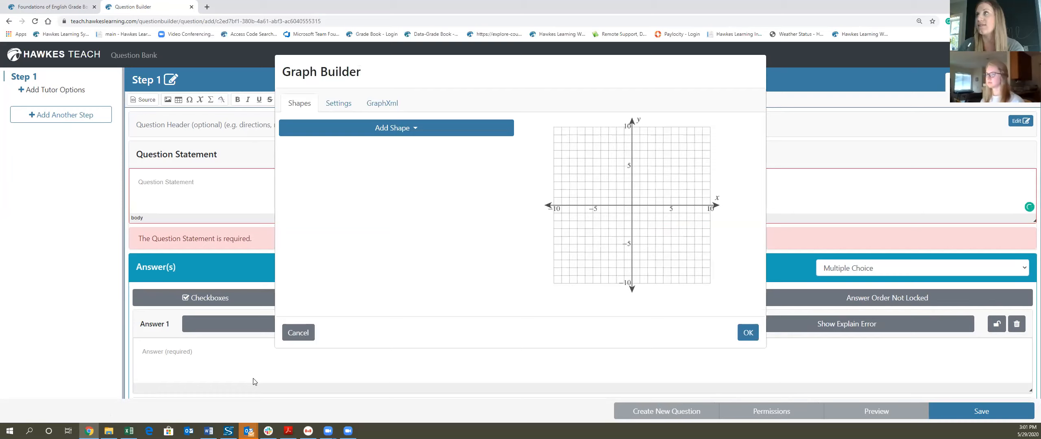
left_click(415, 138)
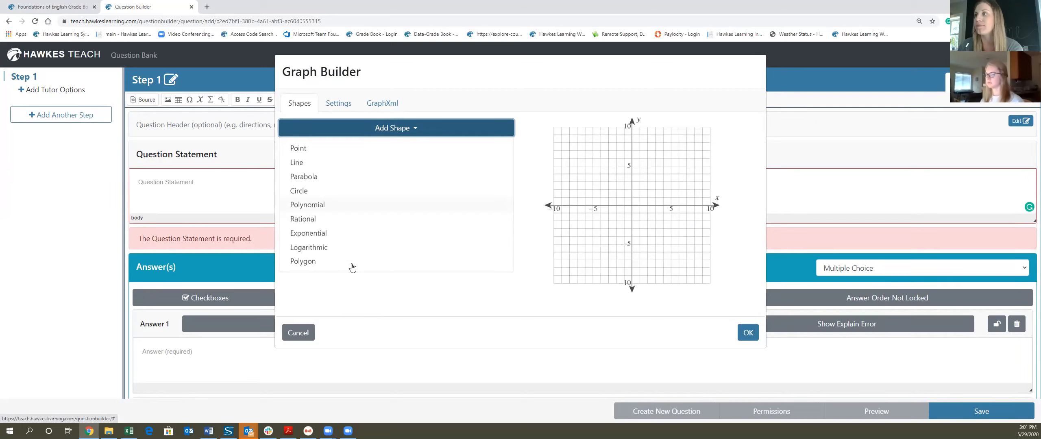
left_click(296, 325)
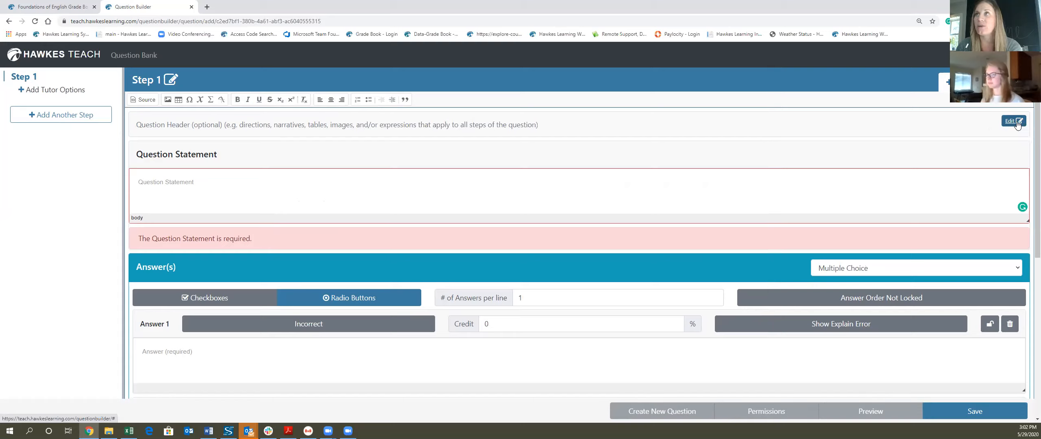
- Mark Answer 1 of the multiple choice question as correct with 100% credit
left_click(158, 187)
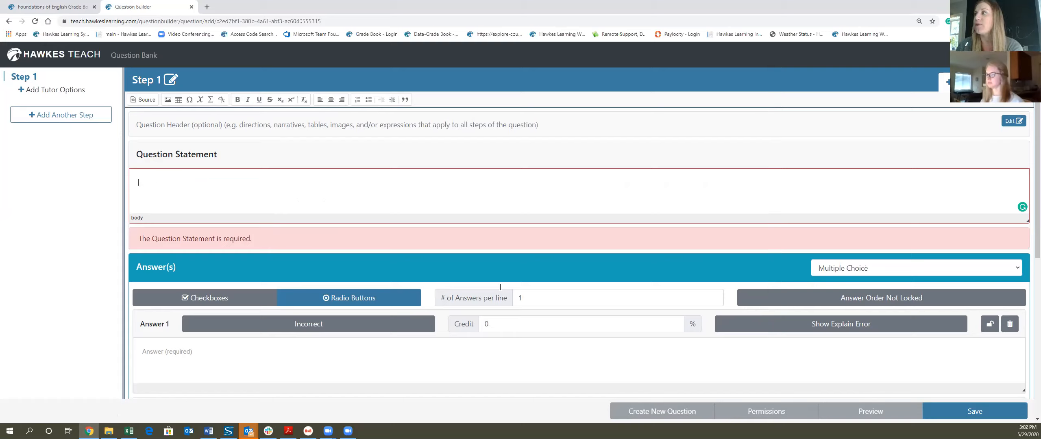
scroll(500, 287, "down", 2)
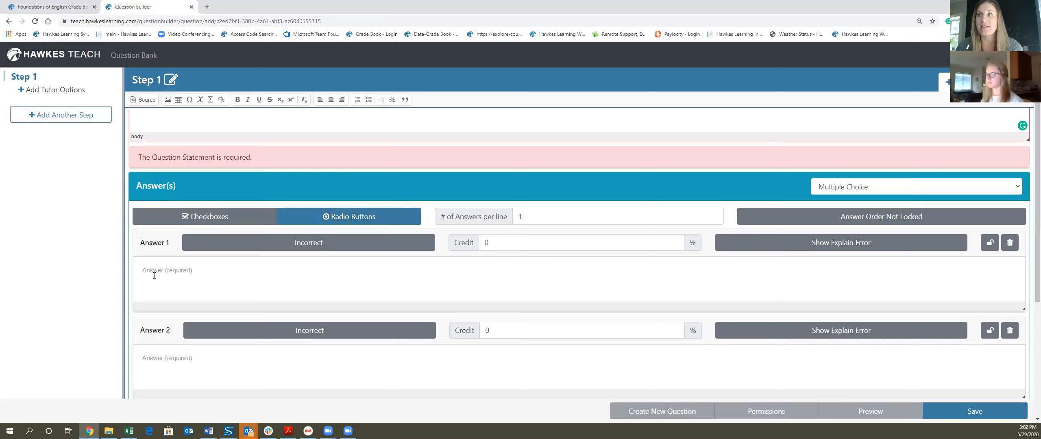
left_click(292, 247)
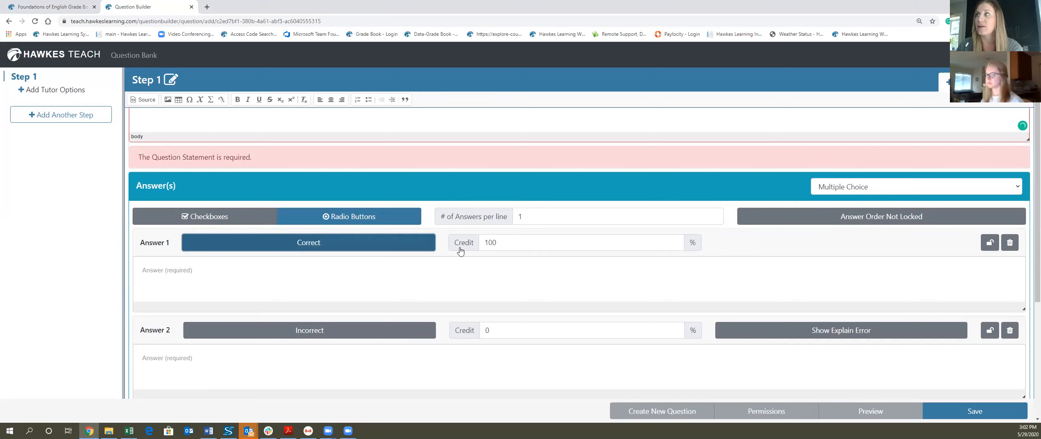
left_click(481, 247)
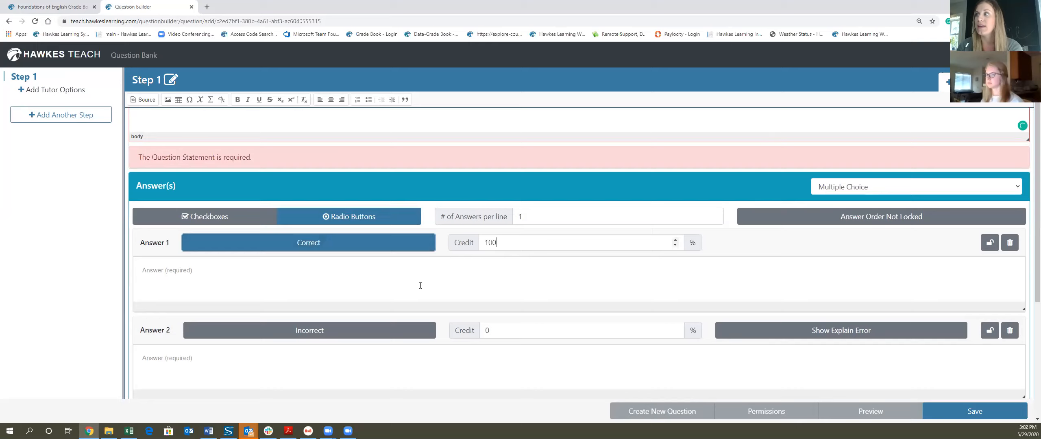
key("Tab")
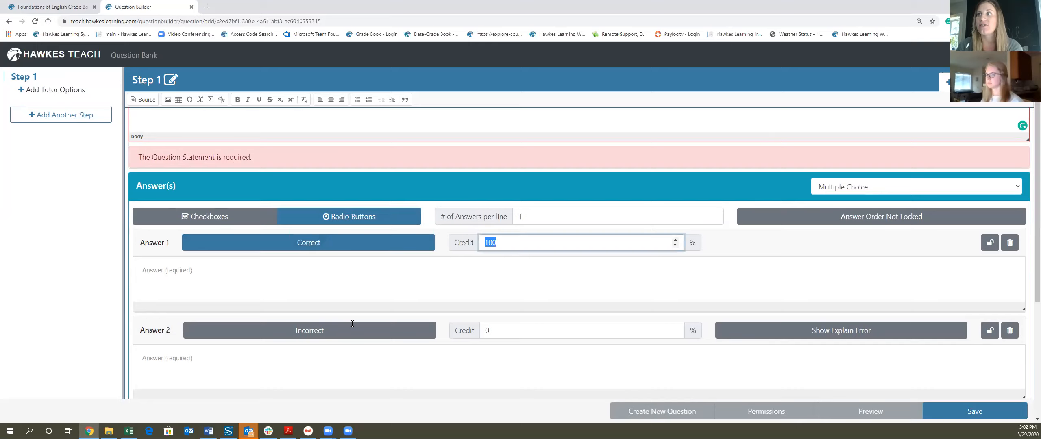
left_click(411, 298)
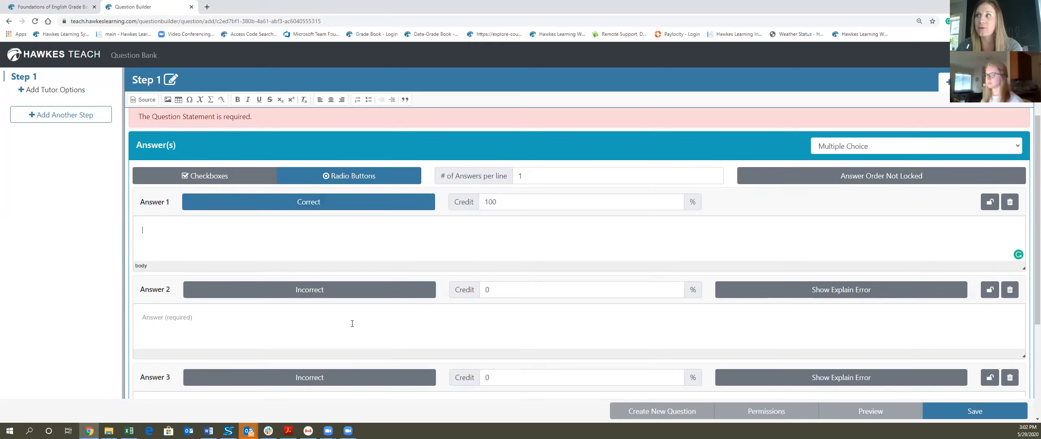
- Give Answer 2 partial credit of 50%
left_click(487, 288)
type("5")
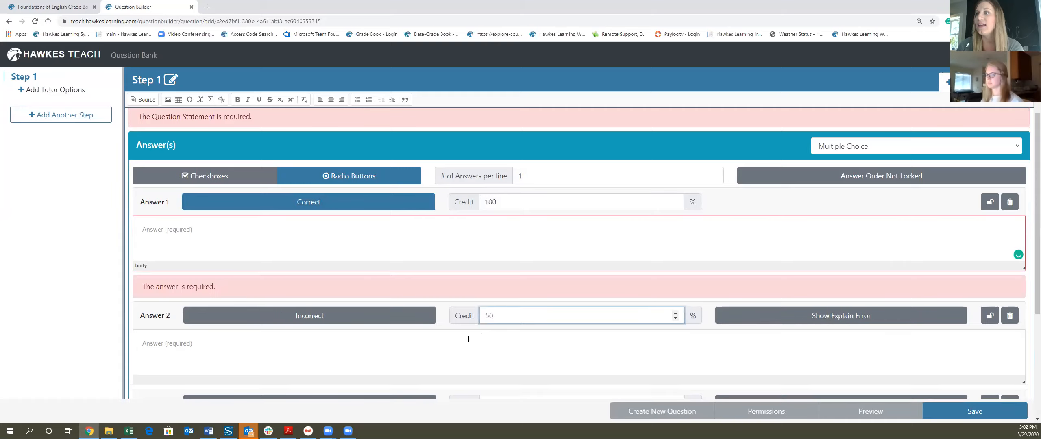
left_click(452, 346)
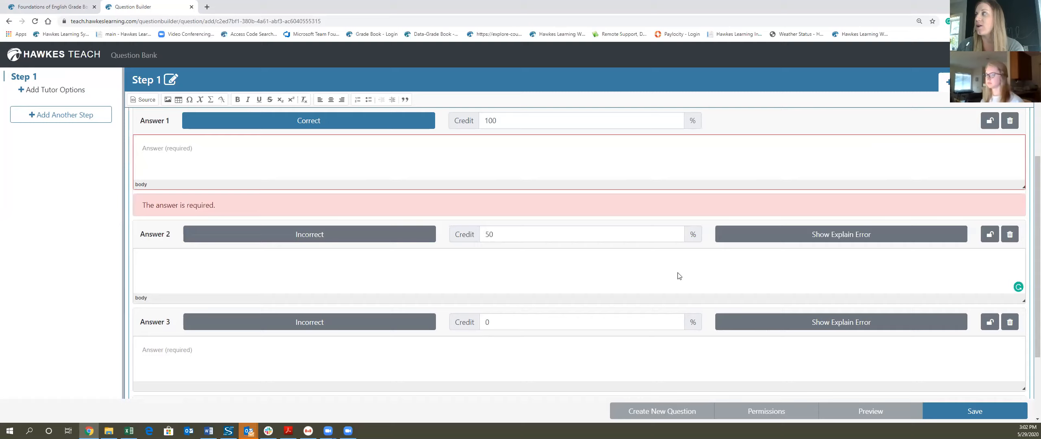
- Show and hide the optional Explain Error field of Answer 2, and look over the remaining multiple choice answers
left_click(779, 242)
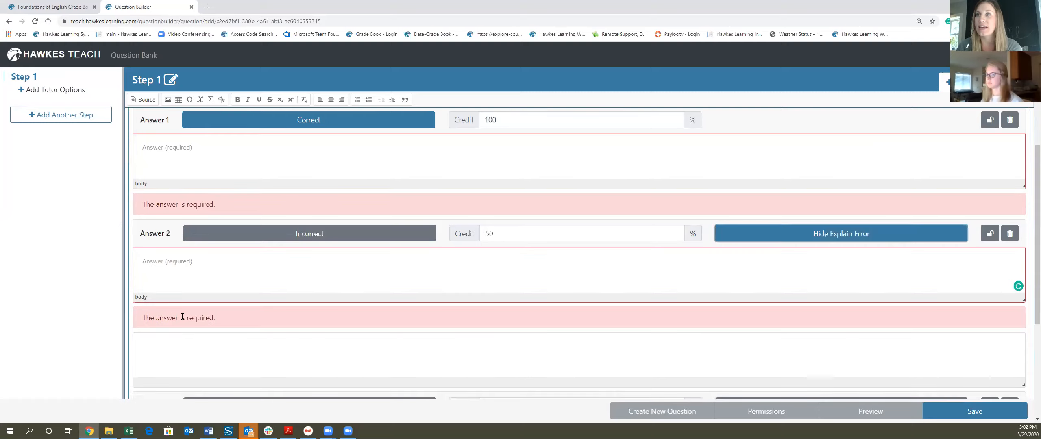
scroll(182, 317, "down", 1)
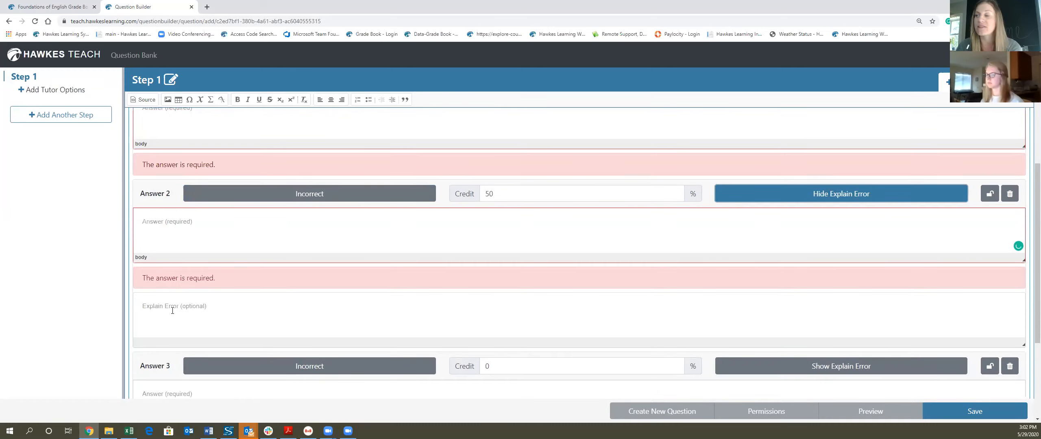
left_click(780, 202)
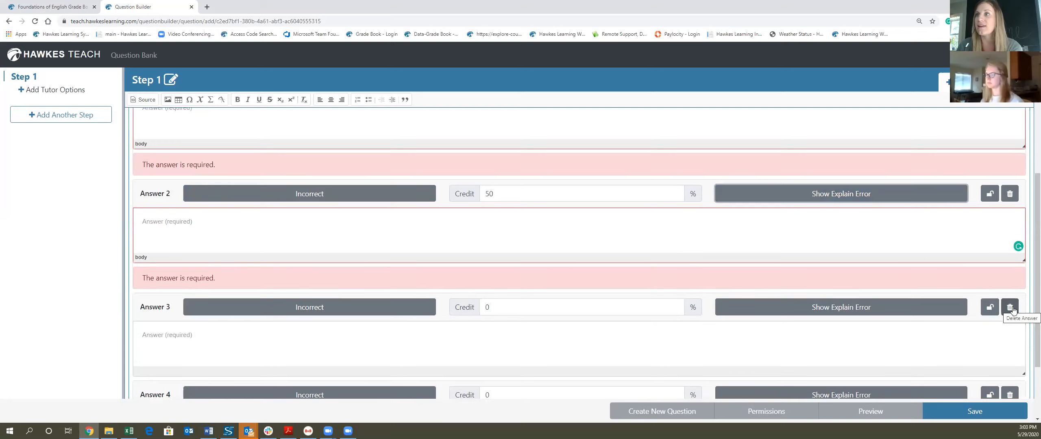
scroll(1012, 308, "down", 1)
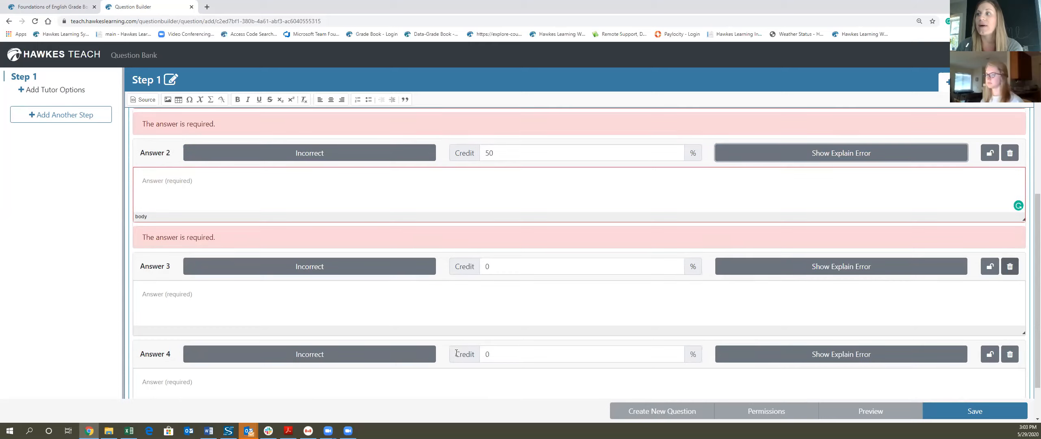
scroll(253, 382, "down", 1)
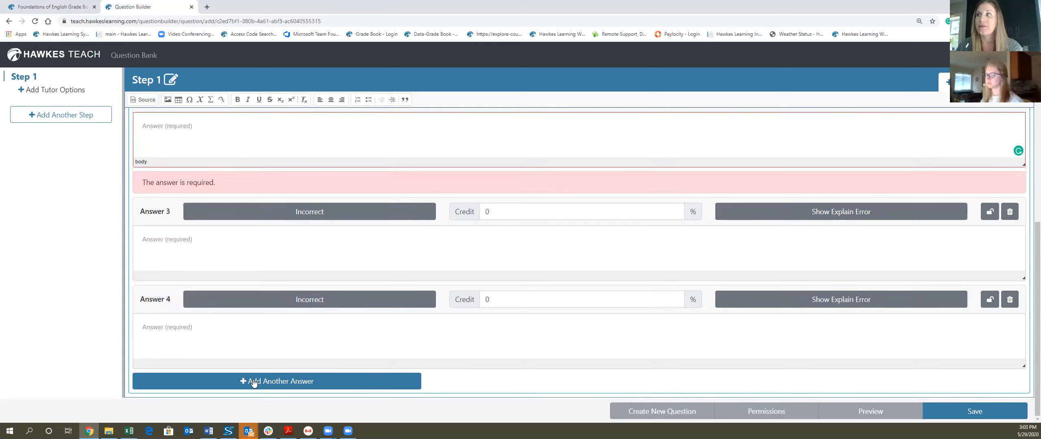
scroll(275, 296, "up", 7)
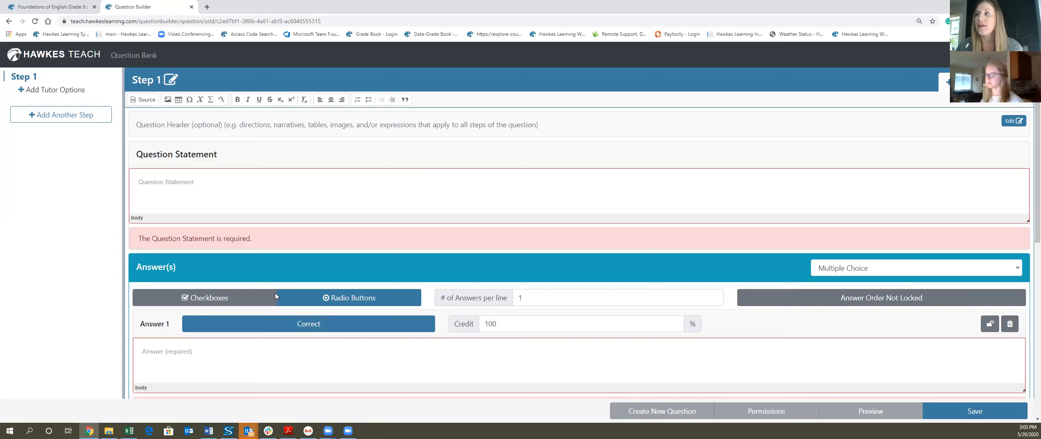
scroll(282, 333, "down", 1)
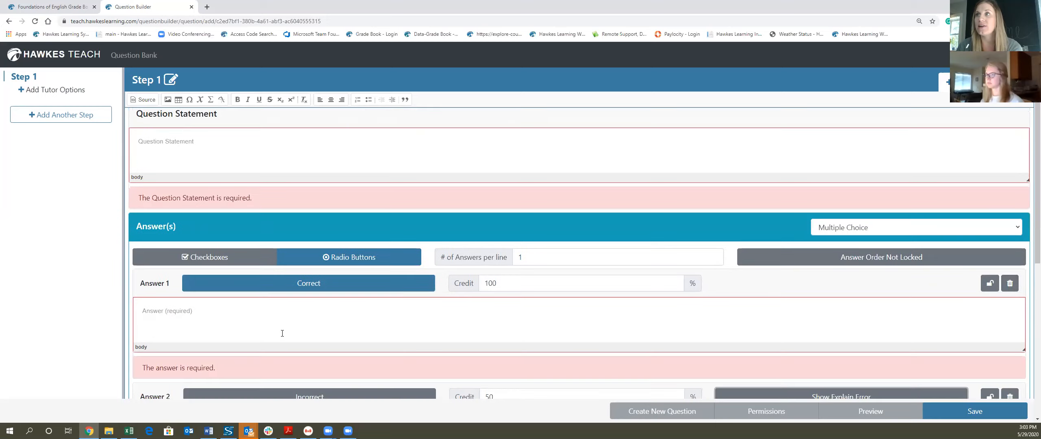
- Change the answer type from Multiple Choice to Free Response
left_click(192, 260)
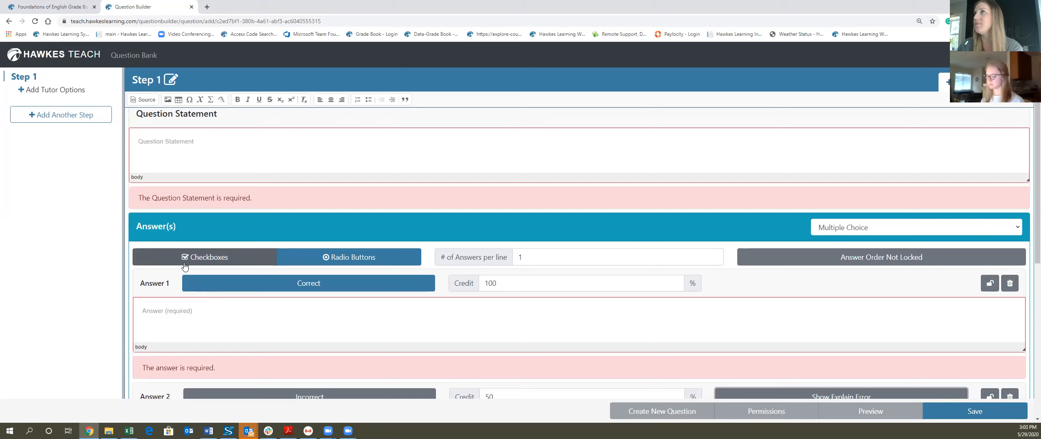
left_click(874, 230)
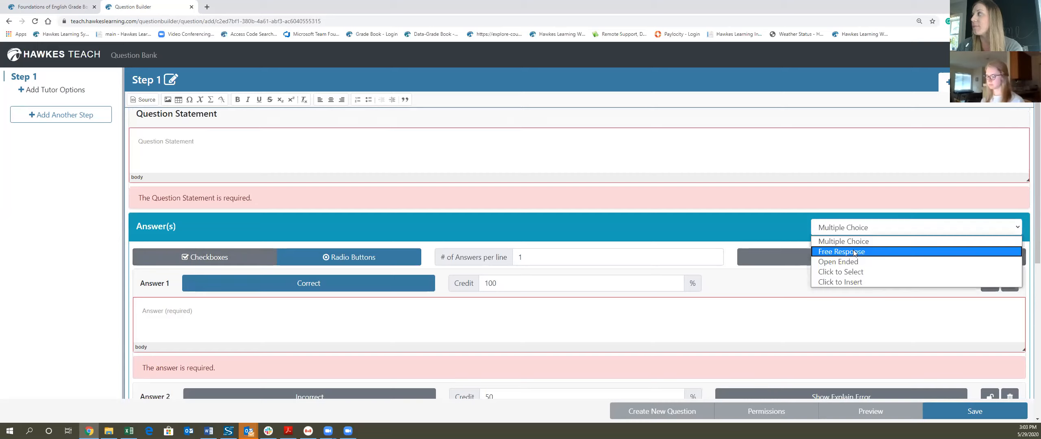
left_click(854, 252)
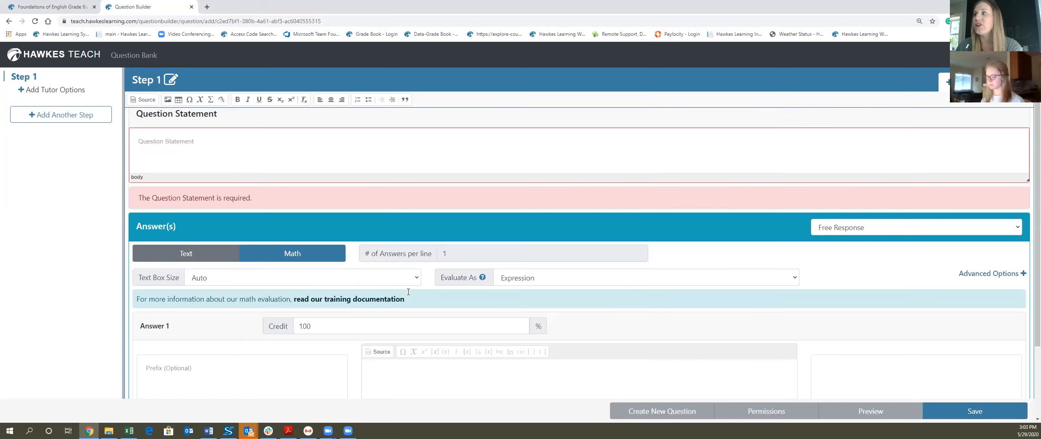
- Examine the Evaluate As options for a math free response and read the explanations of the evaluation types
scroll(408, 292, "down", 2)
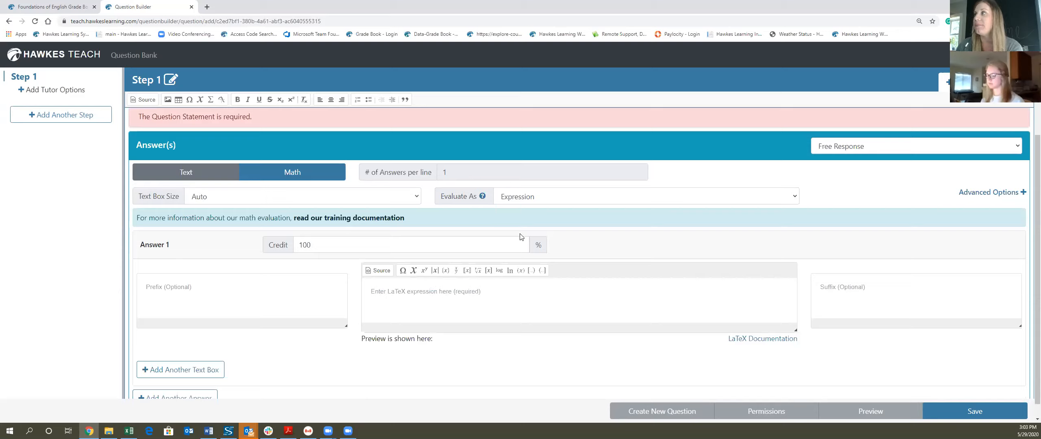
left_click(508, 200)
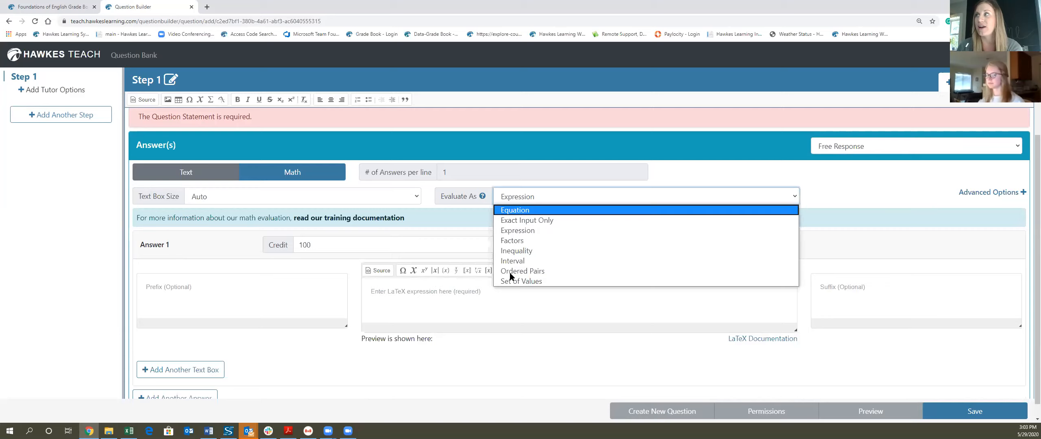
left_click(482, 197)
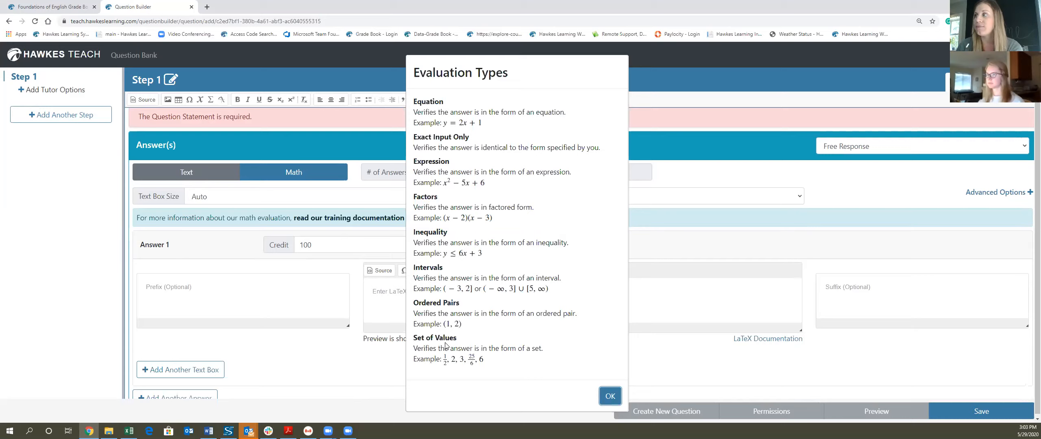
left_click(610, 396)
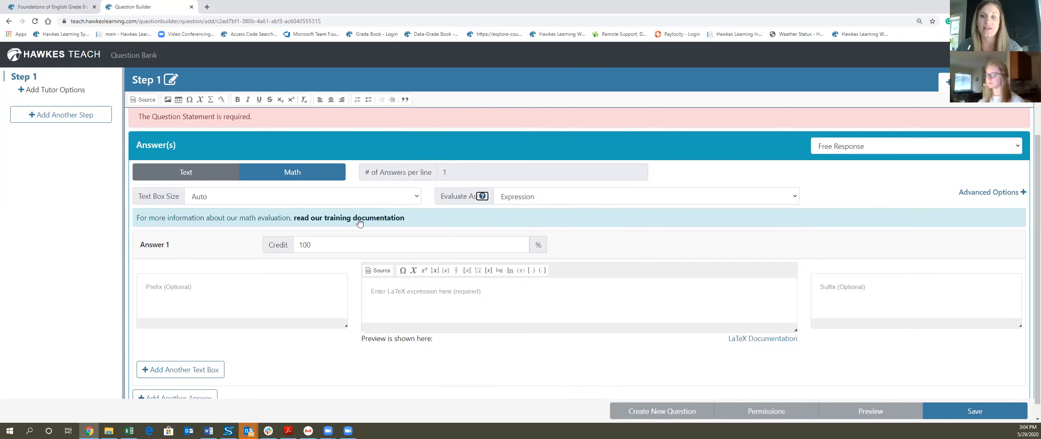
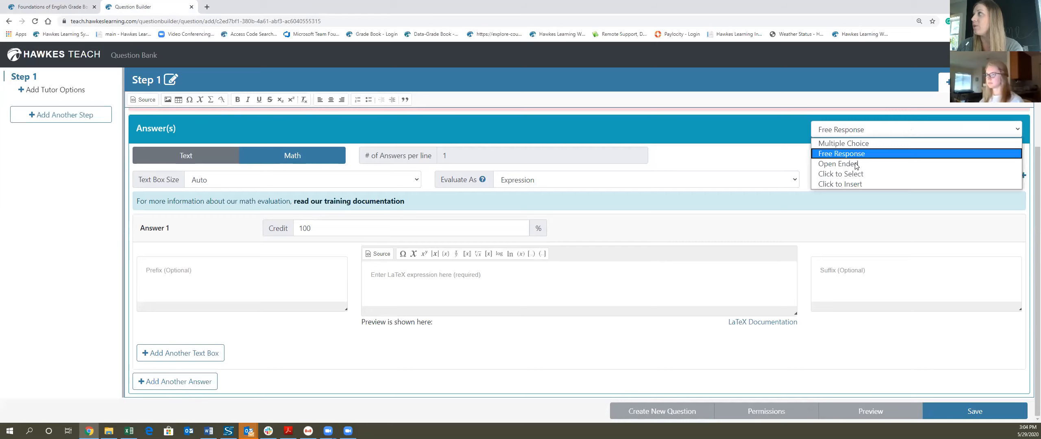
- Switch the answer type through Open Ended and Click to Select, ending on Click to Insert
left_click(856, 164)
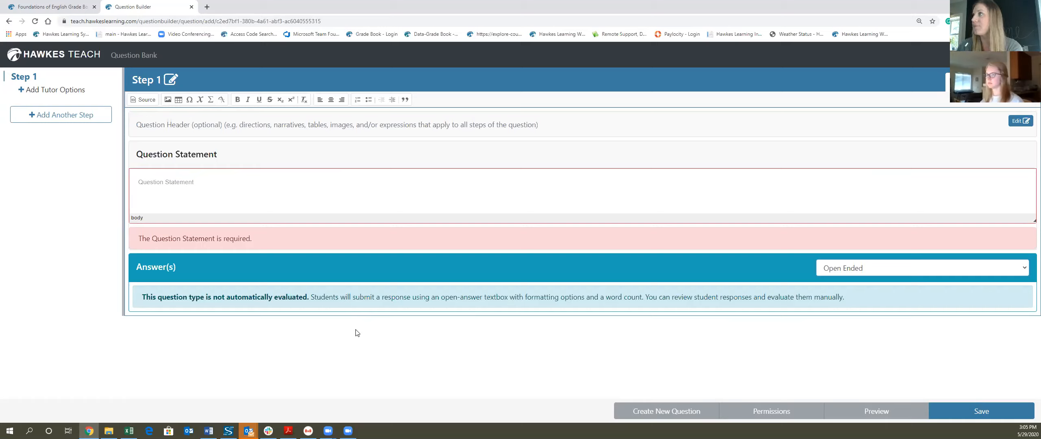
left_click(888, 270)
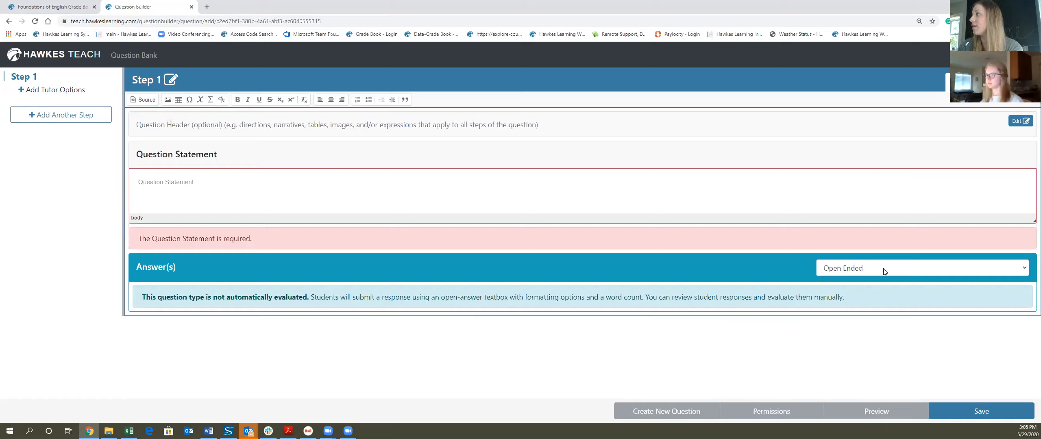
left_click(850, 312)
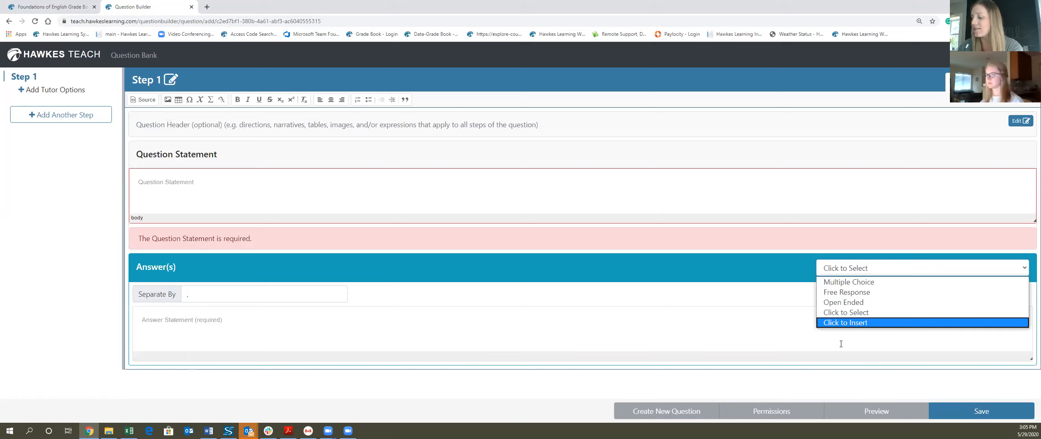
left_click(854, 327)
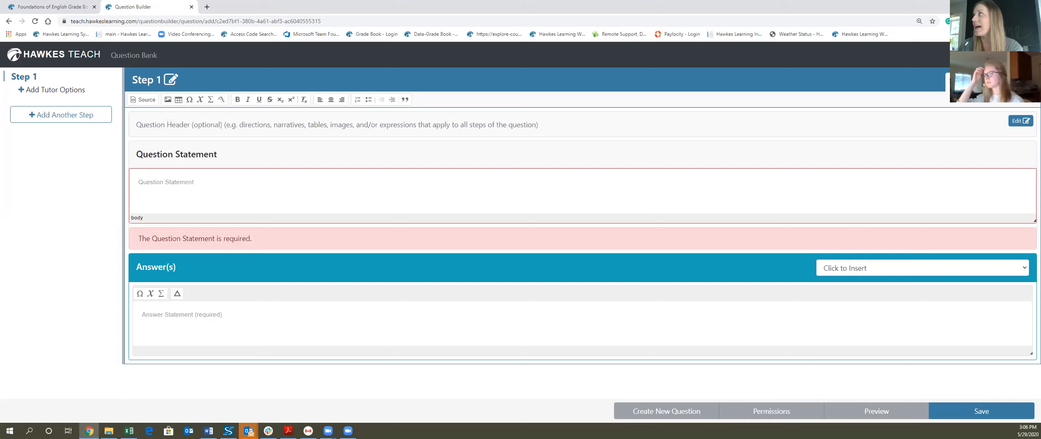
- Look over the tutor options that can be added to Step 1, leaving them unadded
left_click(969, 105)
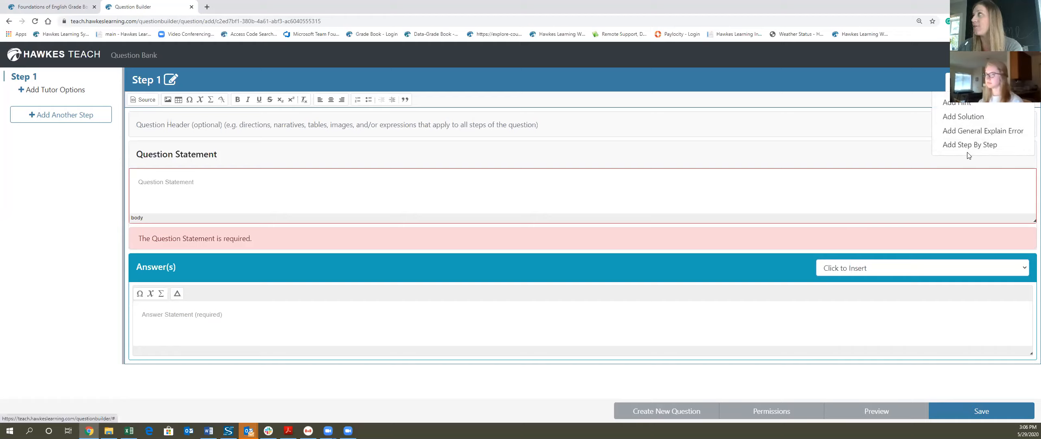
left_click(88, 145)
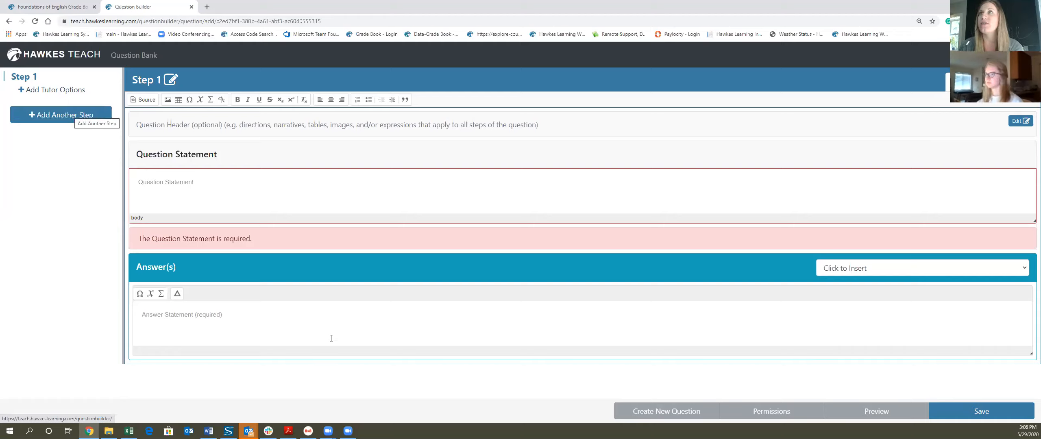
left_click(972, 417)
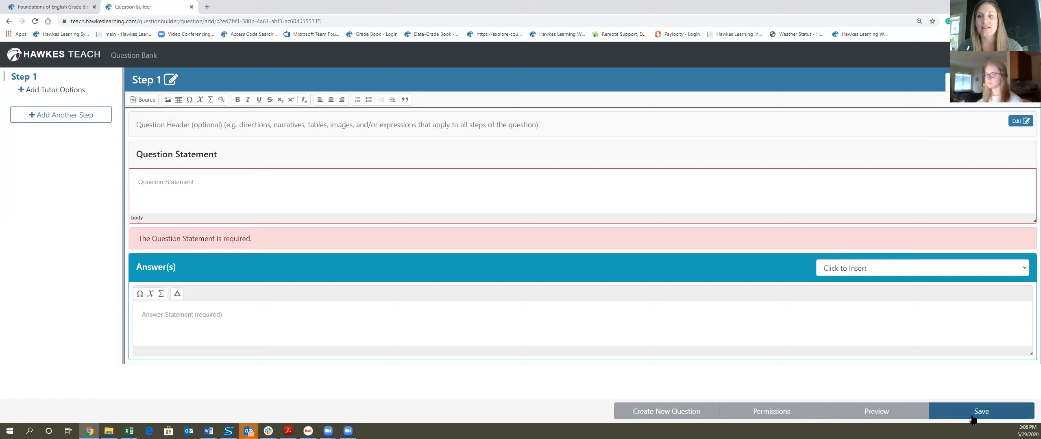
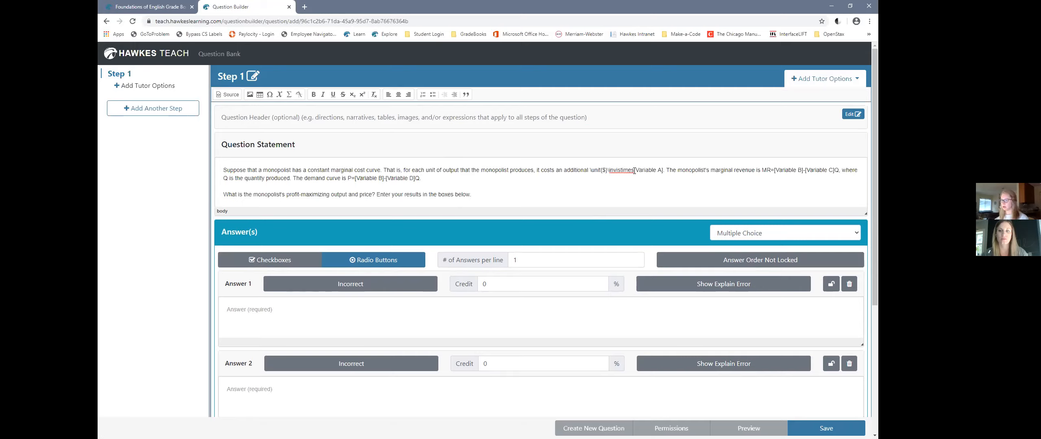
left_click_drag(654, 170, 663, 169)
left_click(647, 173)
left_click_drag(637, 171, 664, 173)
left_click(650, 169)
left_click_drag(634, 171, 593, 173)
left_click(627, 172)
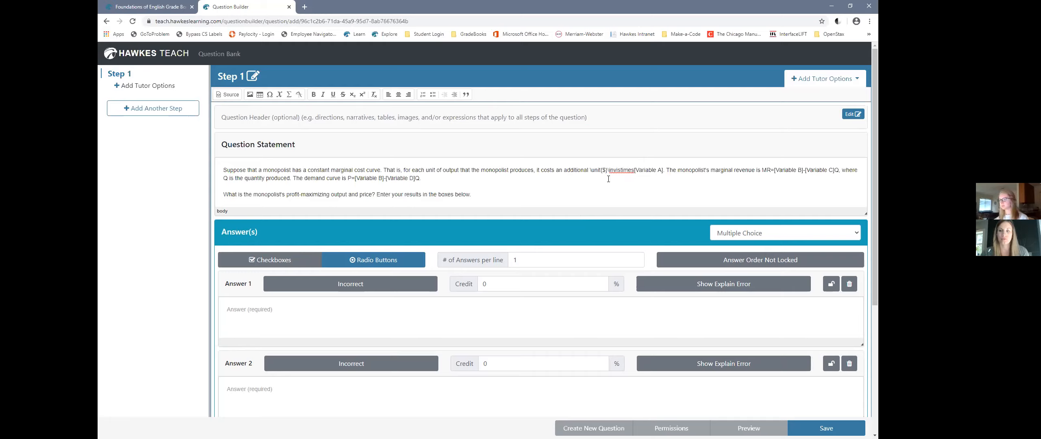
- Open the additional-cost text in the Expression Builder and define "Variable" for its [Variable A] placeholder, pasting the prepared values into columns A to H
left_click_drag(590, 170, 662, 173)
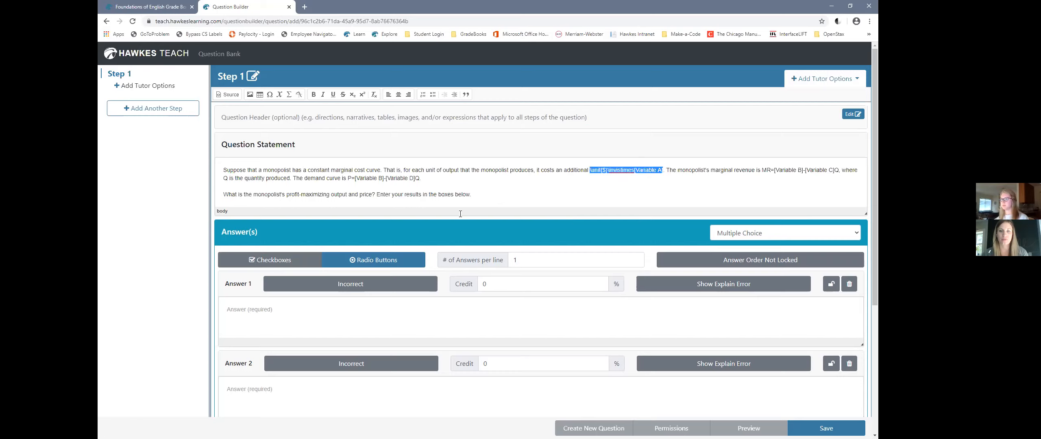
left_click(289, 95)
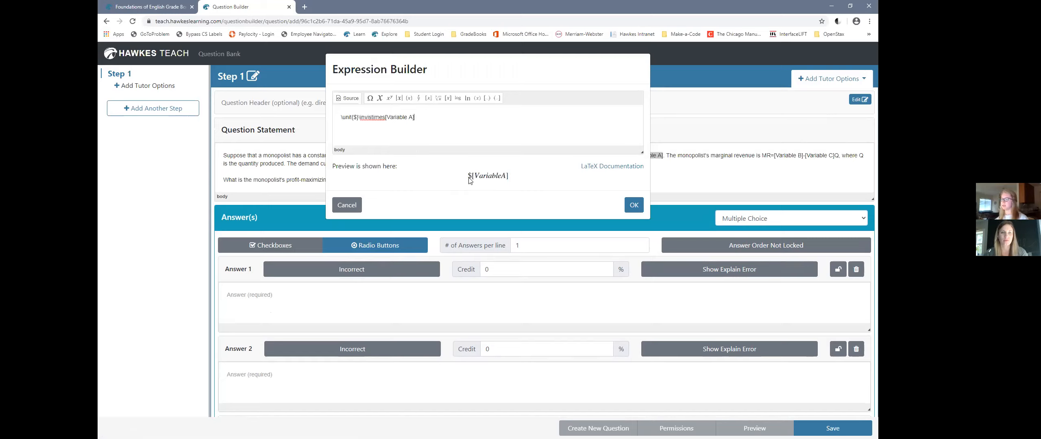
left_click_drag(415, 117, 387, 118)
left_click(380, 99)
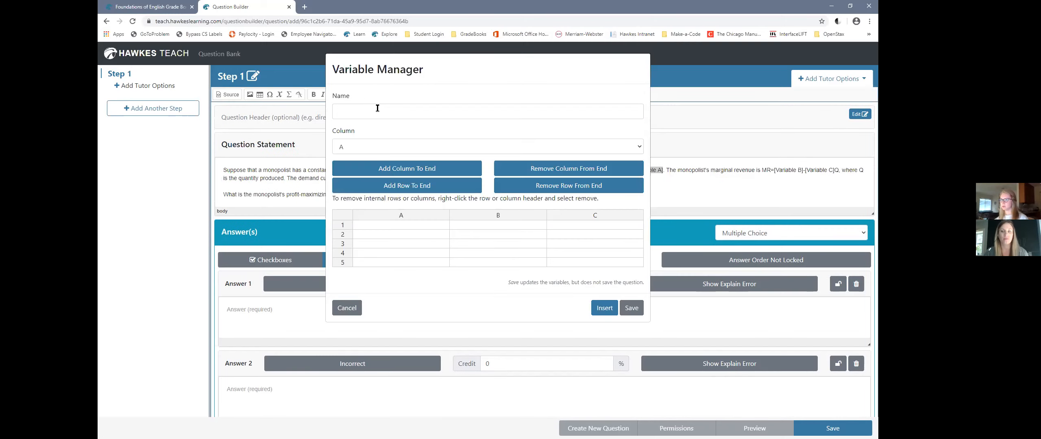
left_click(377, 107)
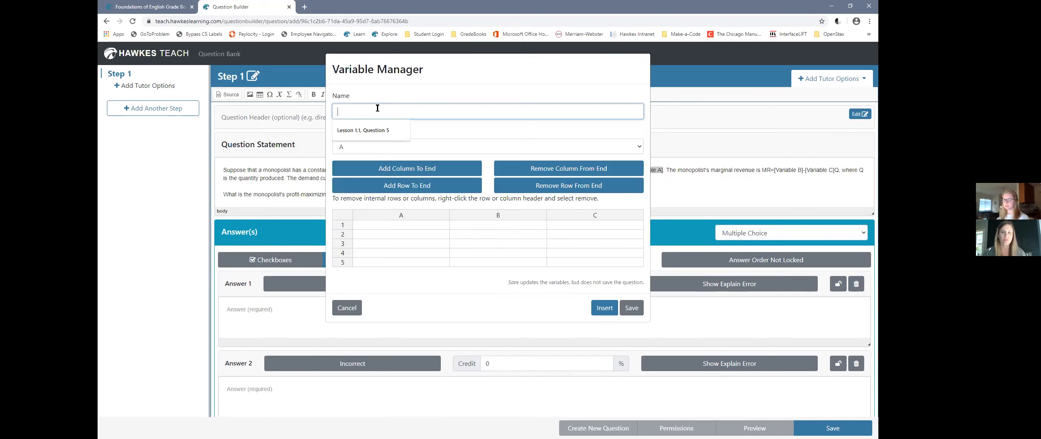
type("Variable")
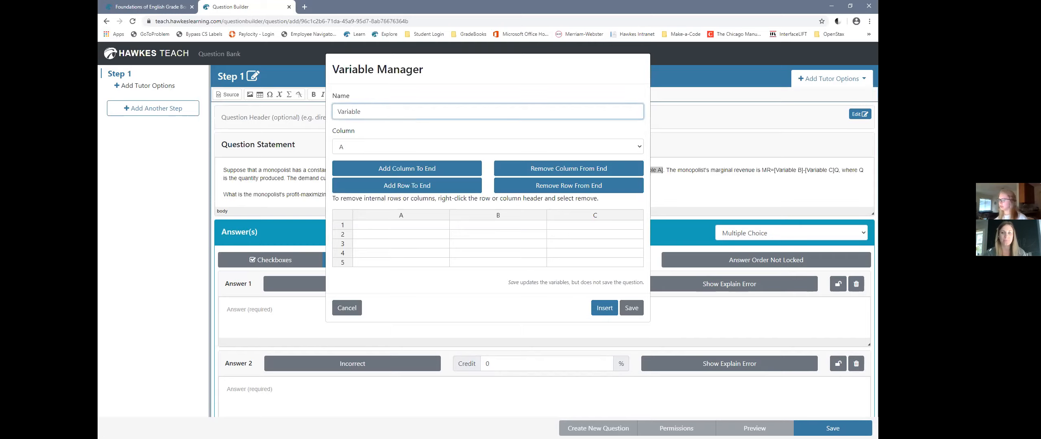
key("alt+Tab")
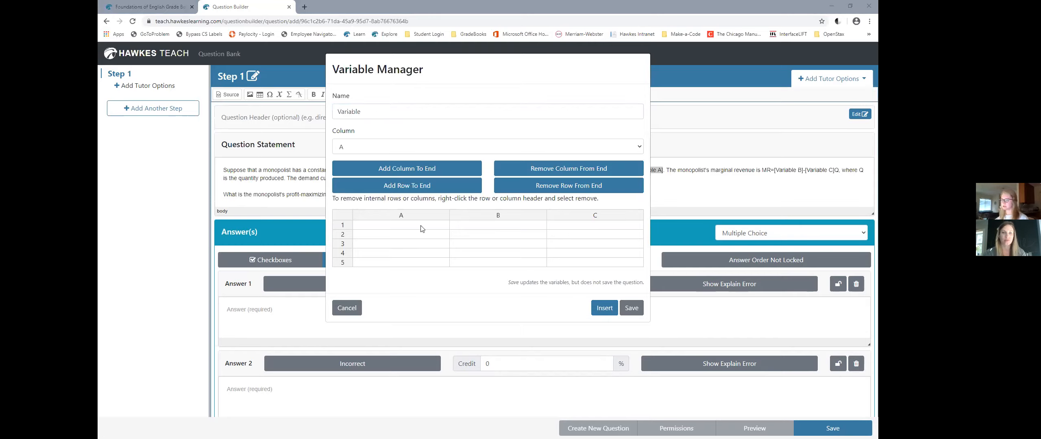
key("alt+Tab")
key("ctrl+v")
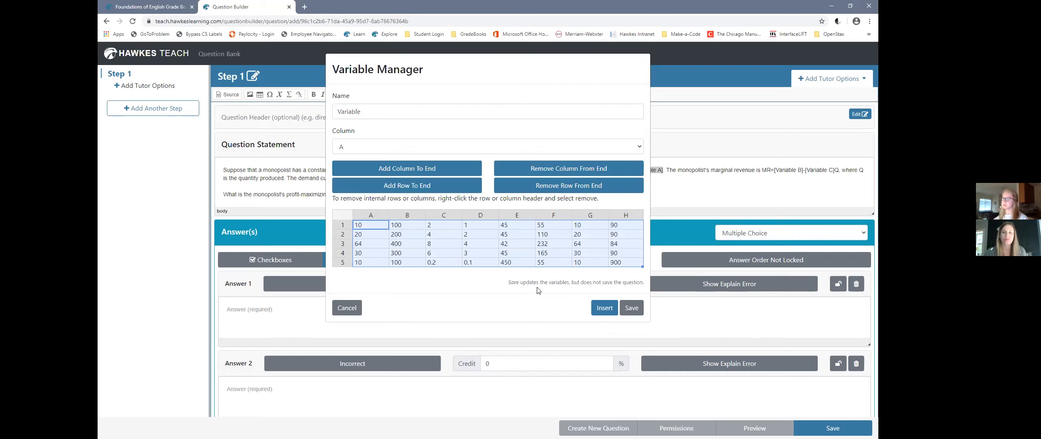
- Insert column A of Variable into the cost expression, place the expression in the question statement, and reopen it briefly to check it
left_click(603, 308)
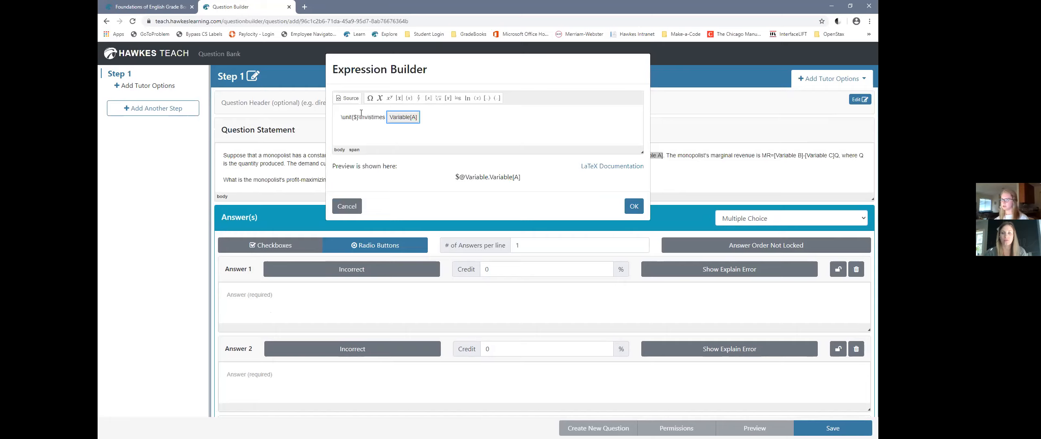
left_click(634, 206)
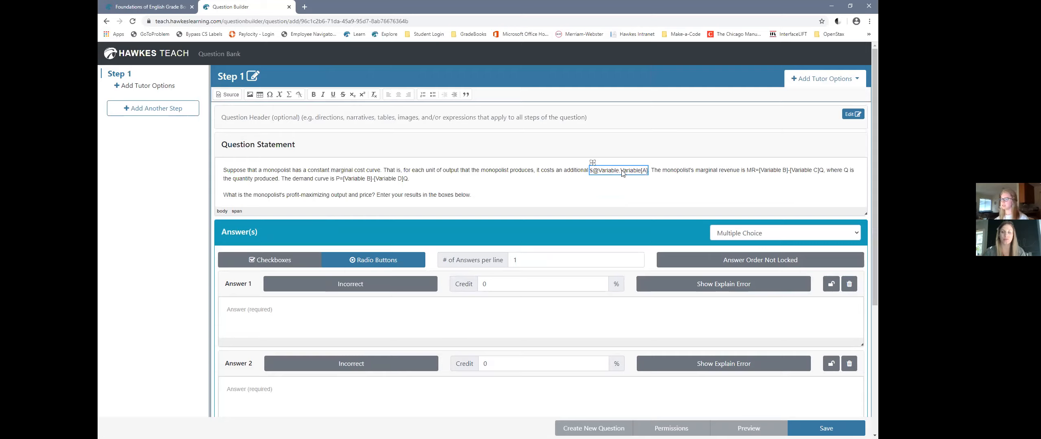
double_click(592, 171)
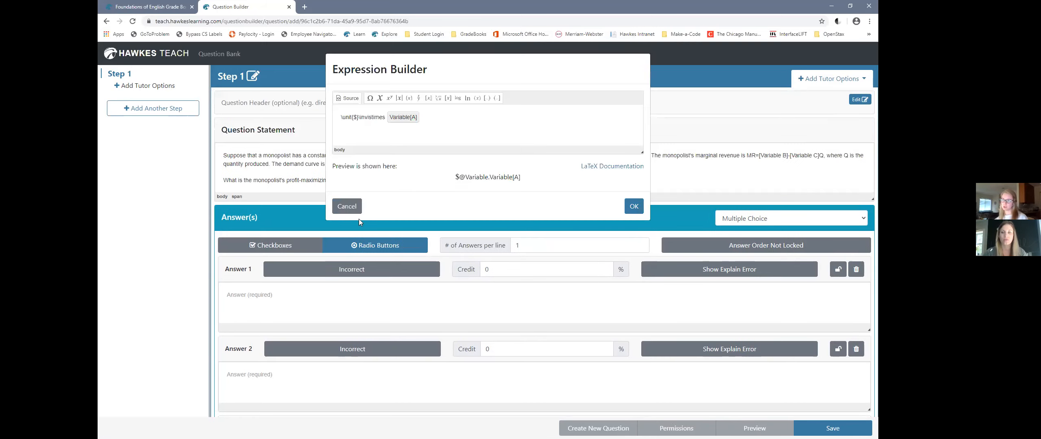
left_click(350, 208)
left_click(684, 162)
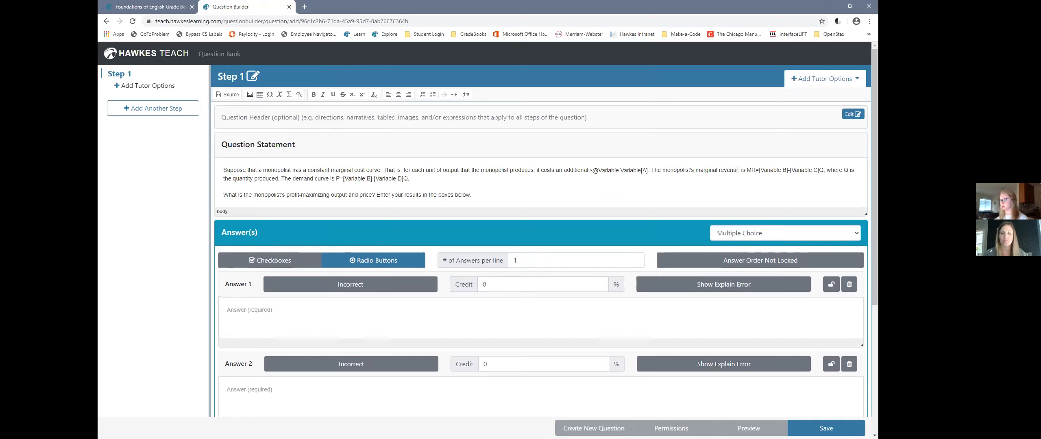
- Open the marginal revenue formula MR=[Variable B]-[Variable C]Q in the Expression Builder and replace its [Variable B] placeholder with column B of Variable
left_click_drag(748, 169, 823, 168)
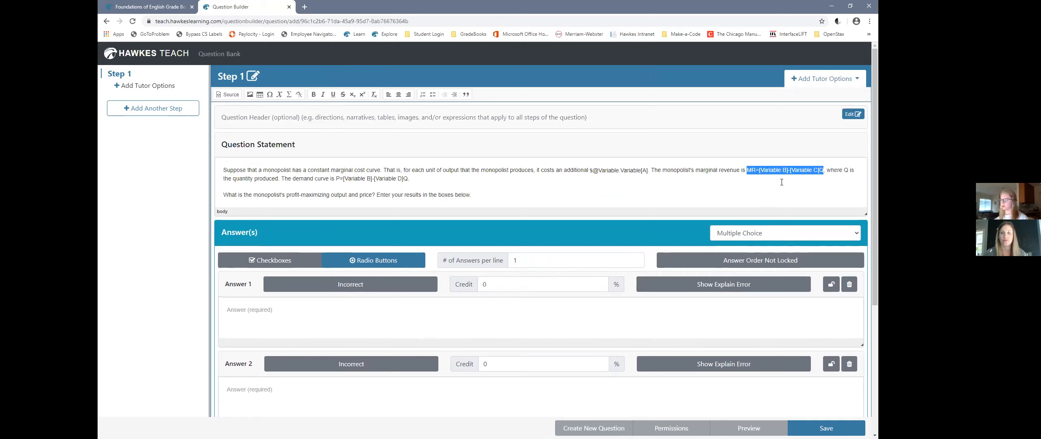
left_click(289, 94)
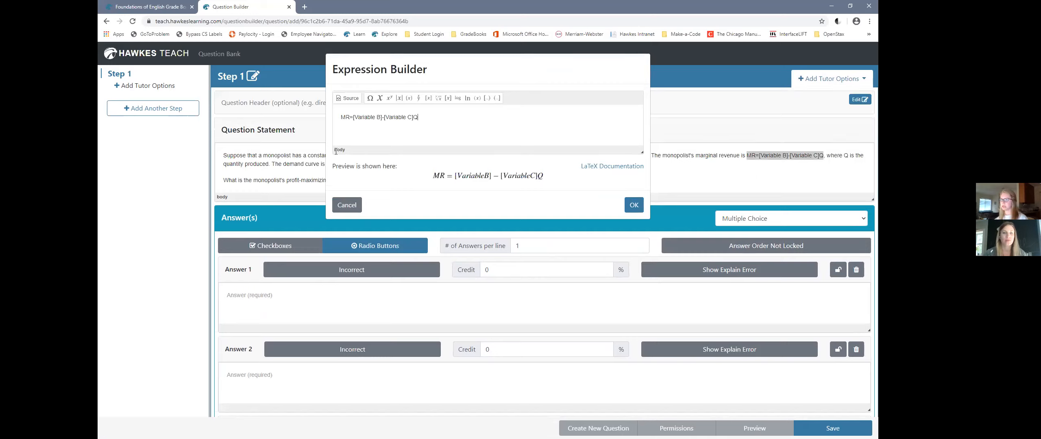
left_click_drag(381, 117, 353, 117)
left_click(379, 99)
left_click(374, 178)
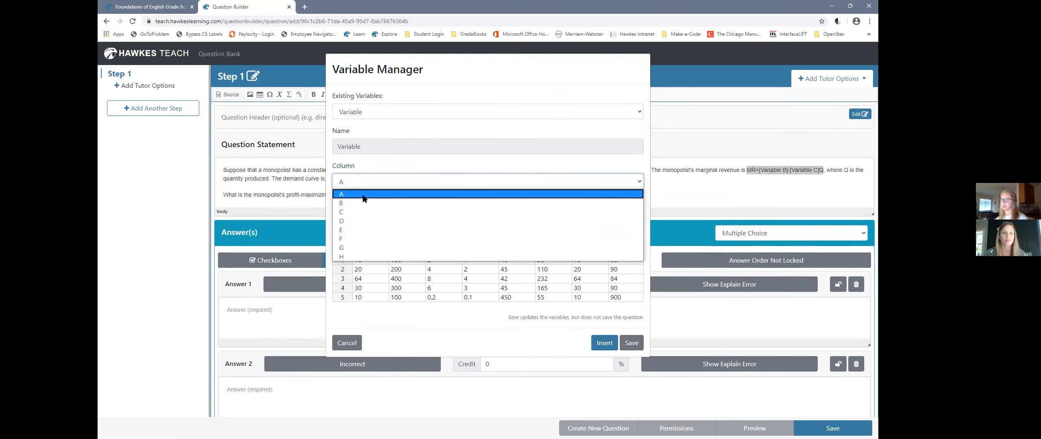
left_click(344, 203)
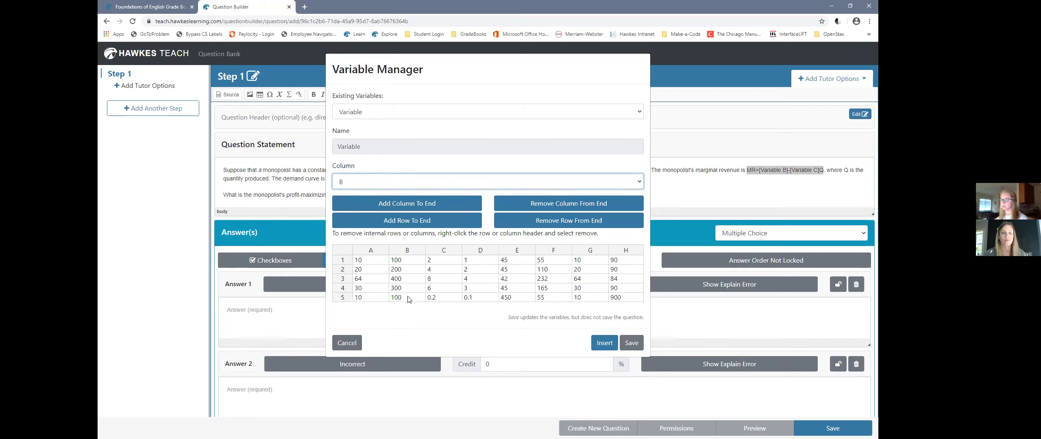
left_click(598, 344)
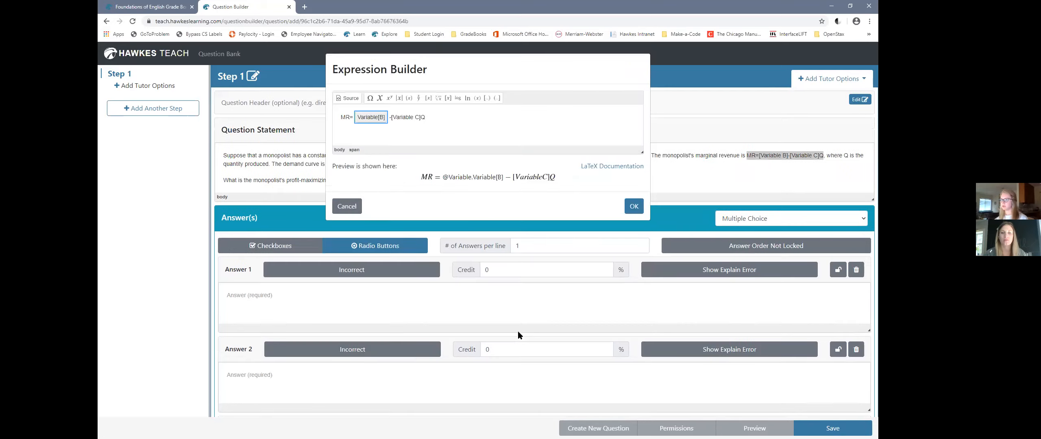
- Replace the [Variable C] placeholder with column C of Variable and insert the marginal revenue expression into the question statement
left_click_drag(420, 117, 392, 118)
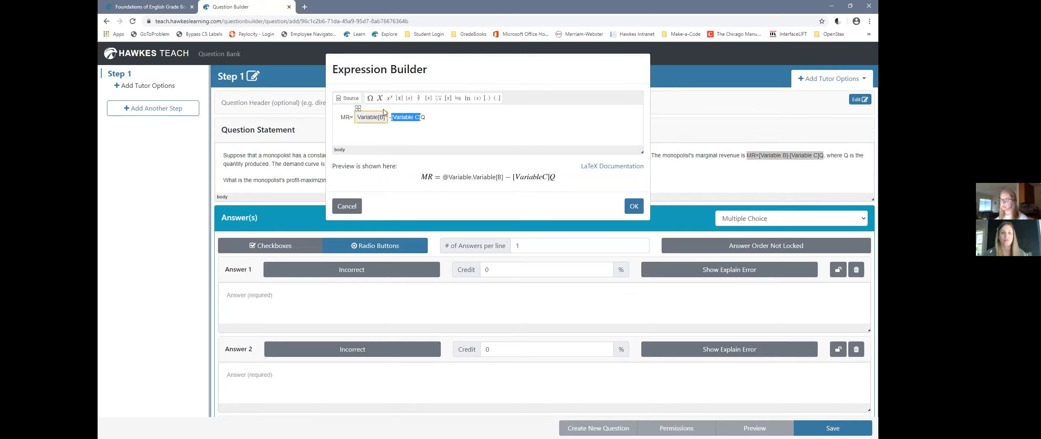
left_click(379, 98)
left_click(370, 187)
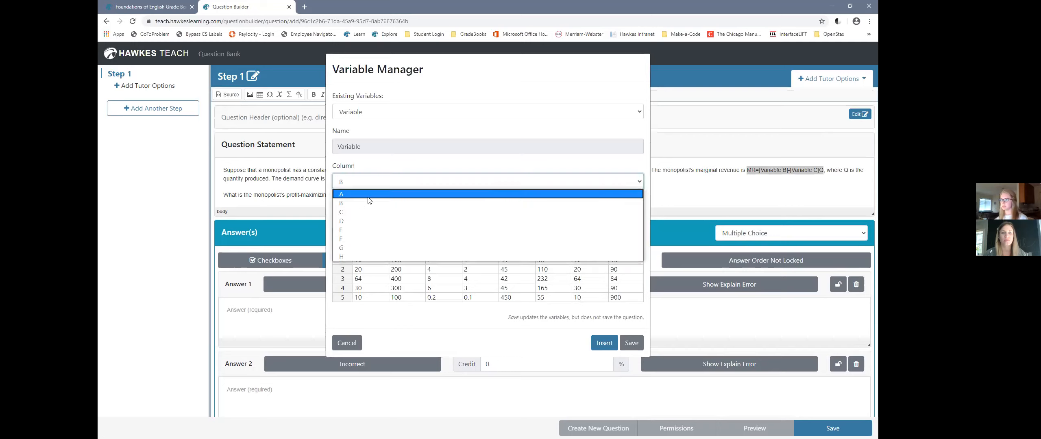
key("Return")
left_click(607, 344)
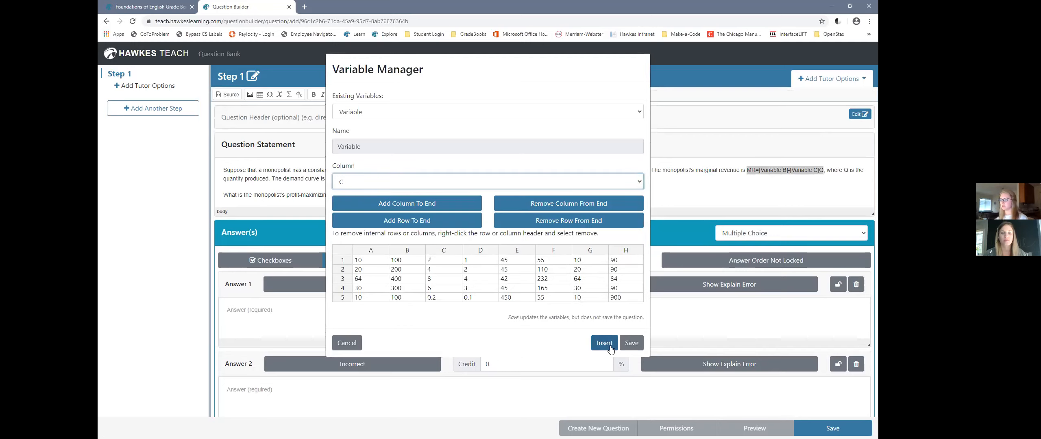
left_click(442, 118)
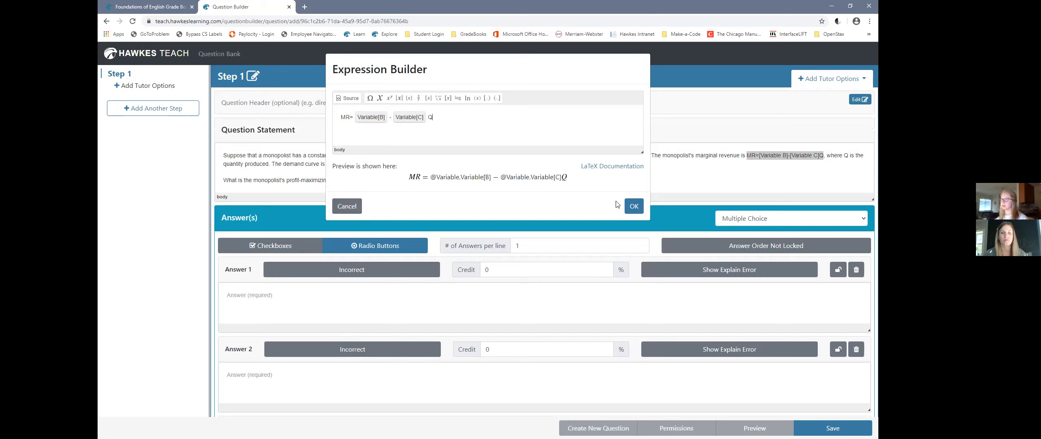
left_click(637, 208)
left_click(365, 183)
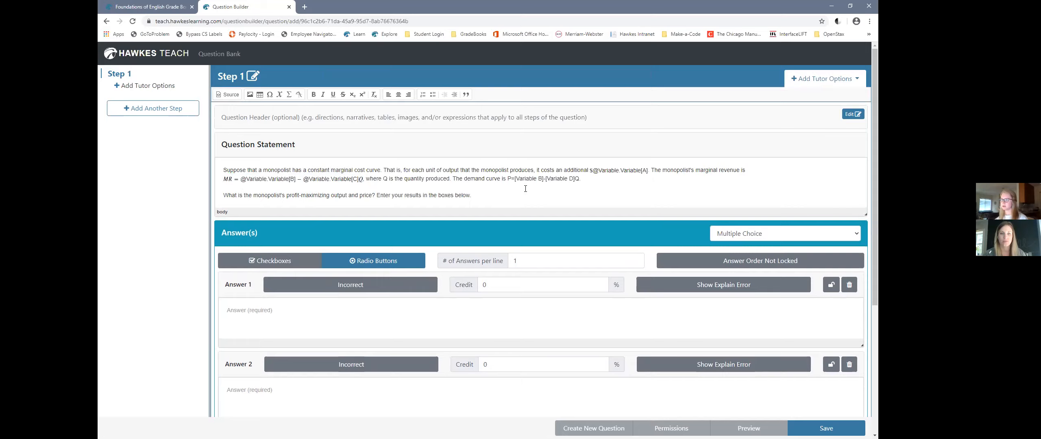
- Open the demand curve formula P=[Variable B]-[Variable D]Q in the Expression Builder and replace its [Variable B] placeholder with column B of Variable
left_click_drag(528, 178, 581, 180)
key("ctrl+c")
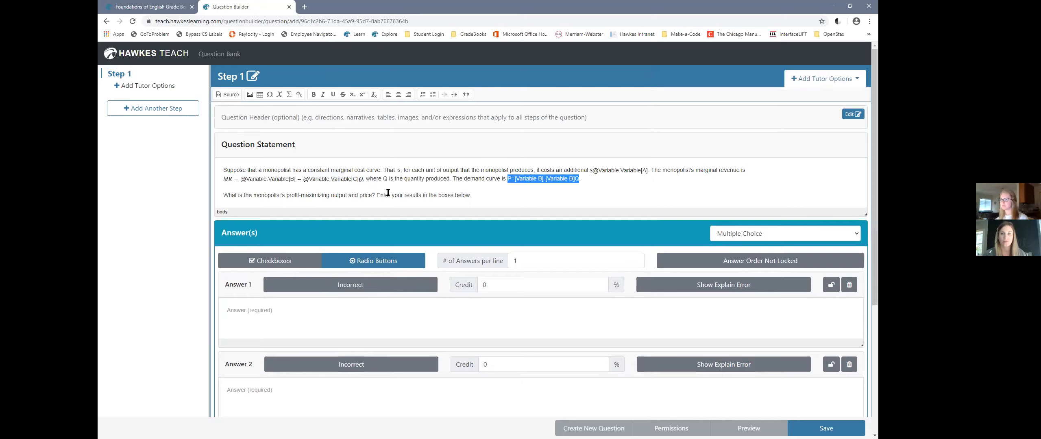
left_click(287, 96)
key("ctrl+v")
left_click_drag(376, 119, 347, 121)
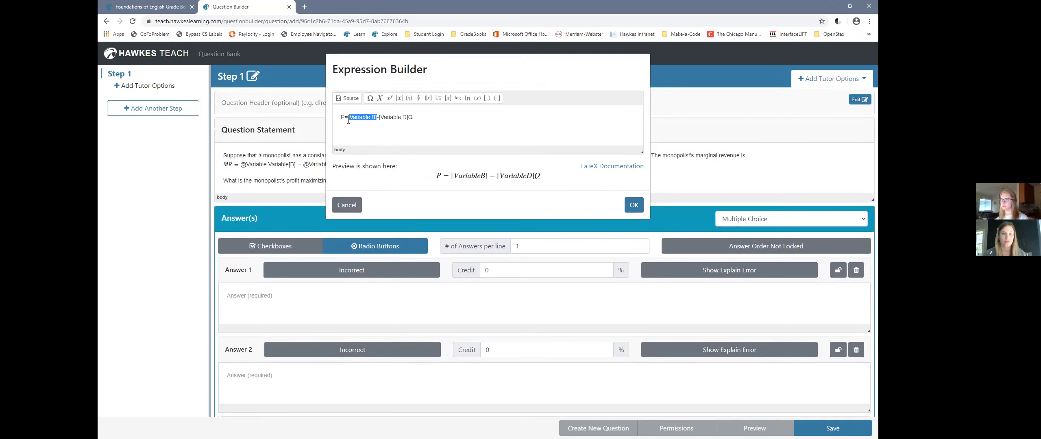
left_click(380, 98)
left_click(375, 182)
left_click(367, 203)
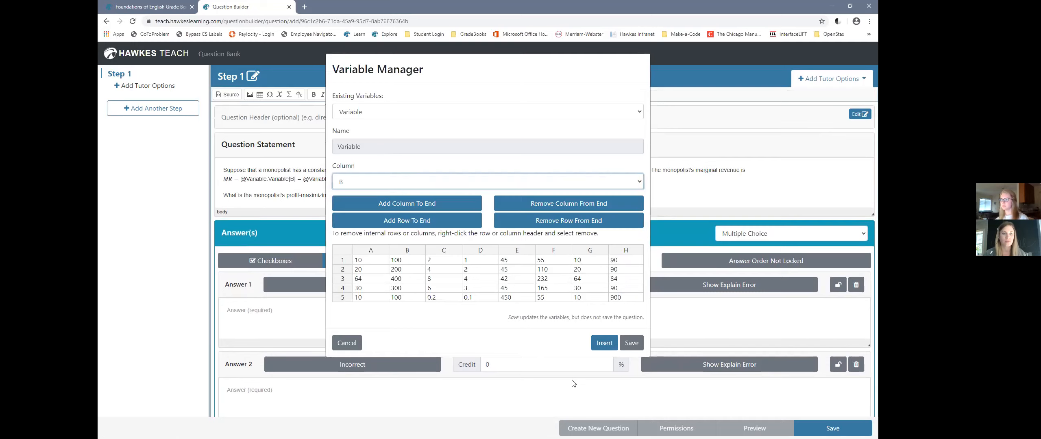
left_click(605, 343)
- Replace the [Variable D] placeholder with column D of Variable, insert the demand curve expression into the question statement, and end the sentence with a period
left_click_drag(415, 119, 386, 119)
left_click(378, 99)
left_click(354, 182)
left_click(358, 220)
left_click(604, 342)
left_click(635, 206)
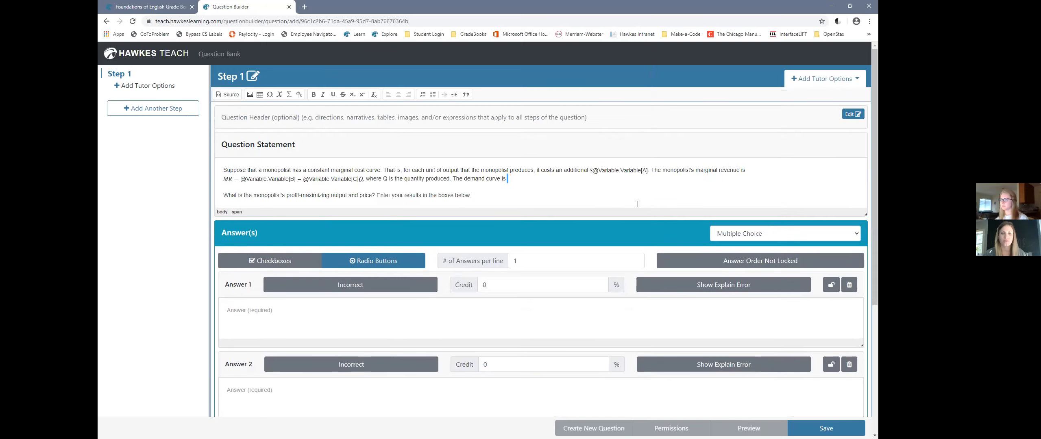
type(".")
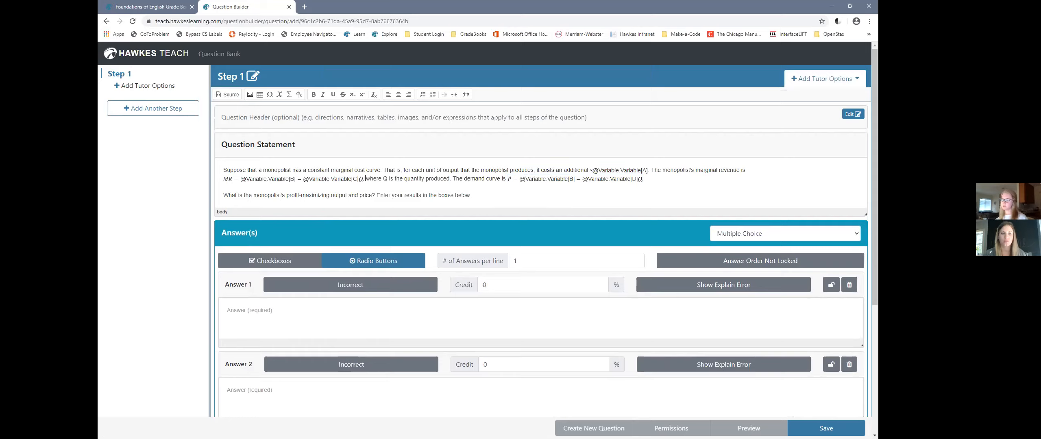
left_click(365, 178)
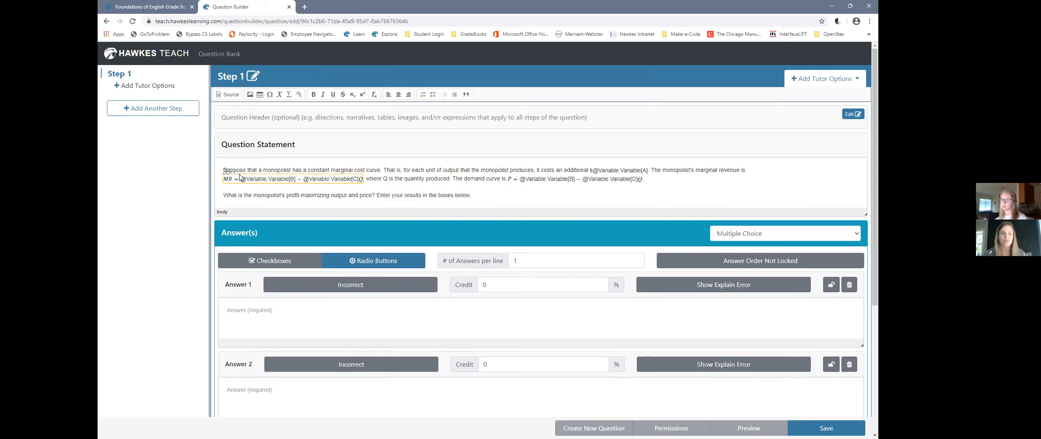
left_click(228, 187)
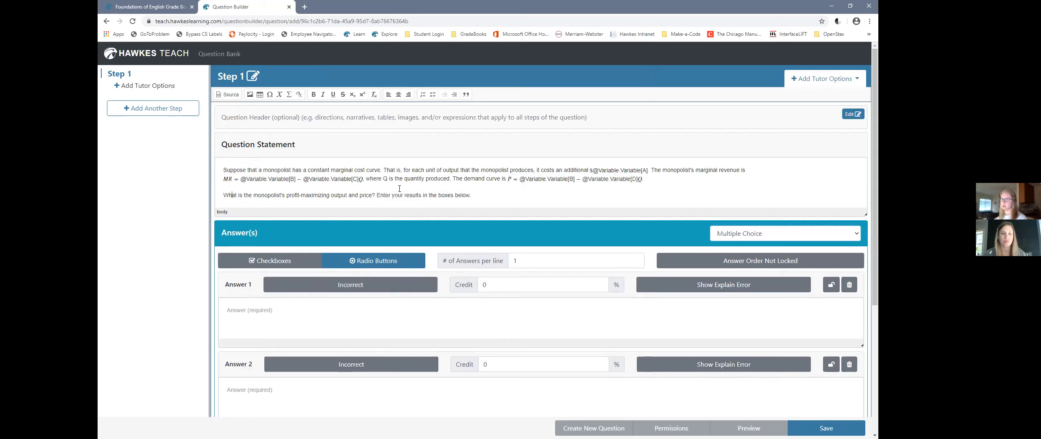
left_click(408, 179)
double_click(385, 178)
left_click(393, 180)
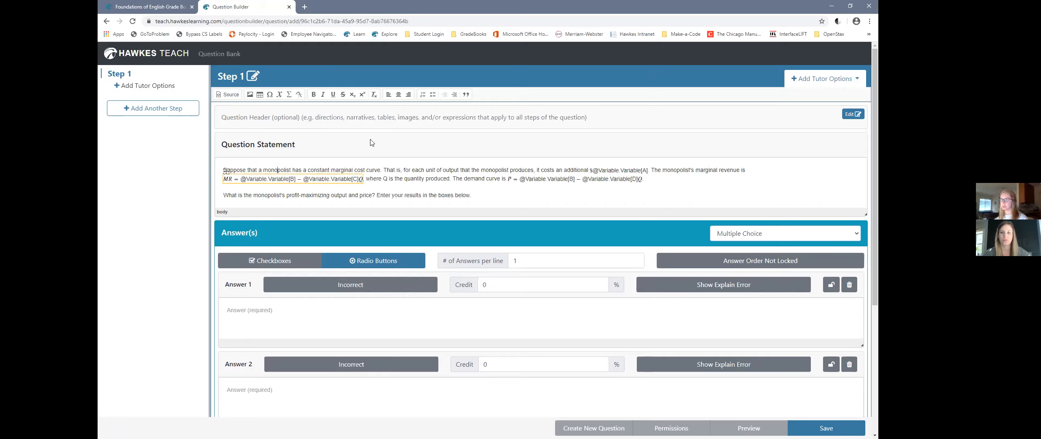
- Wrap the standalone Q after "where" in <var> and </var> tags in the question statement's source code, then return to the formatted view
left_click(226, 97)
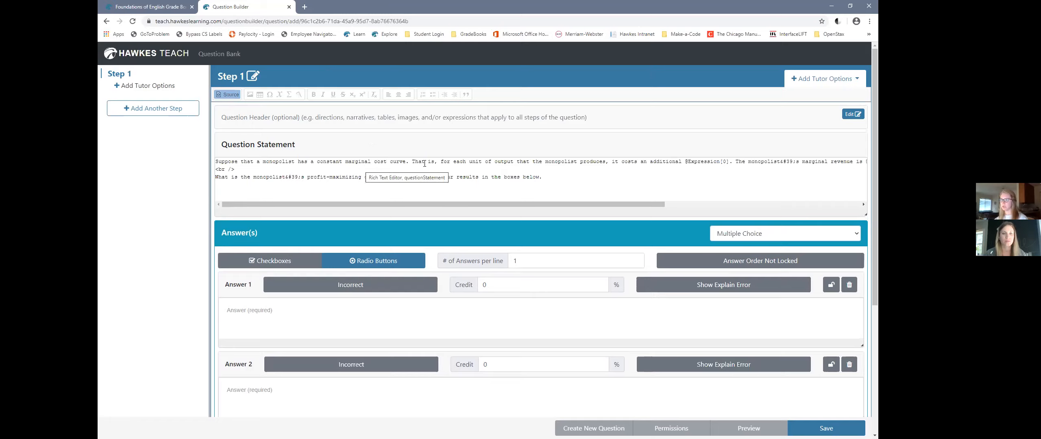
left_click_drag(500, 204, 686, 204)
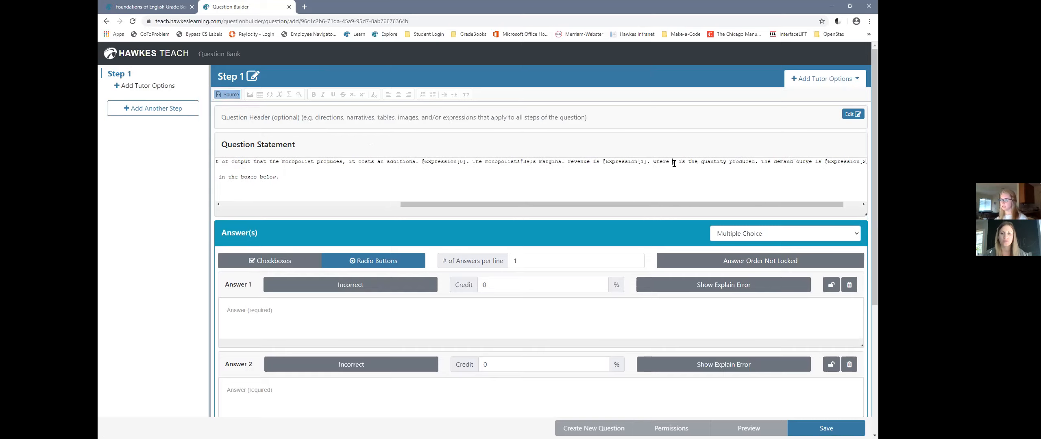
left_click(674, 163)
type("<var>")
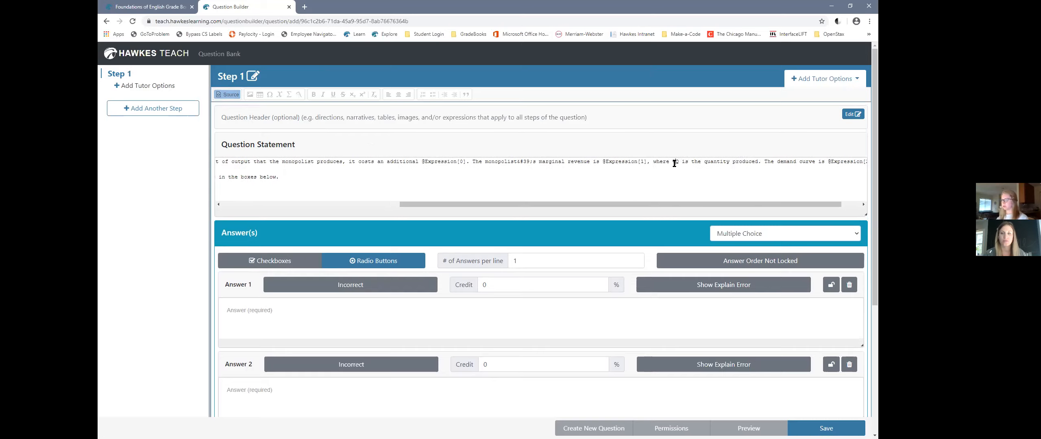
key("Right")
type("</var>")
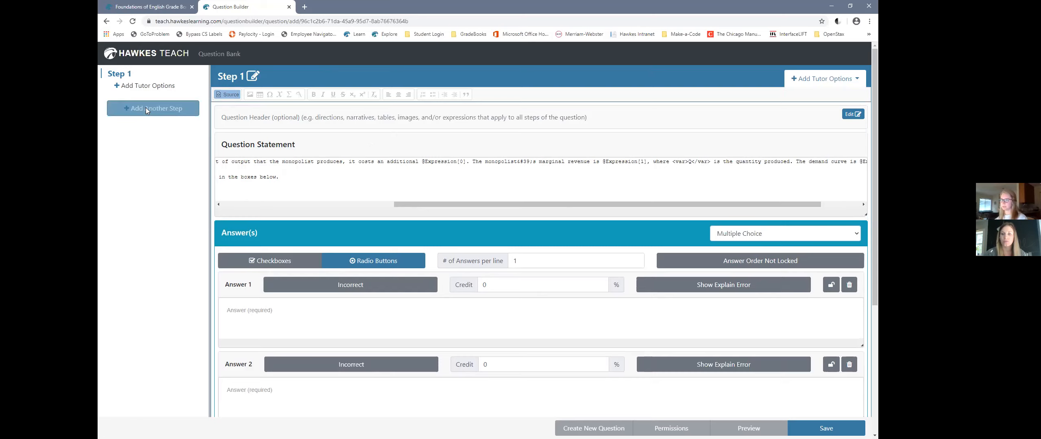
left_click(236, 95)
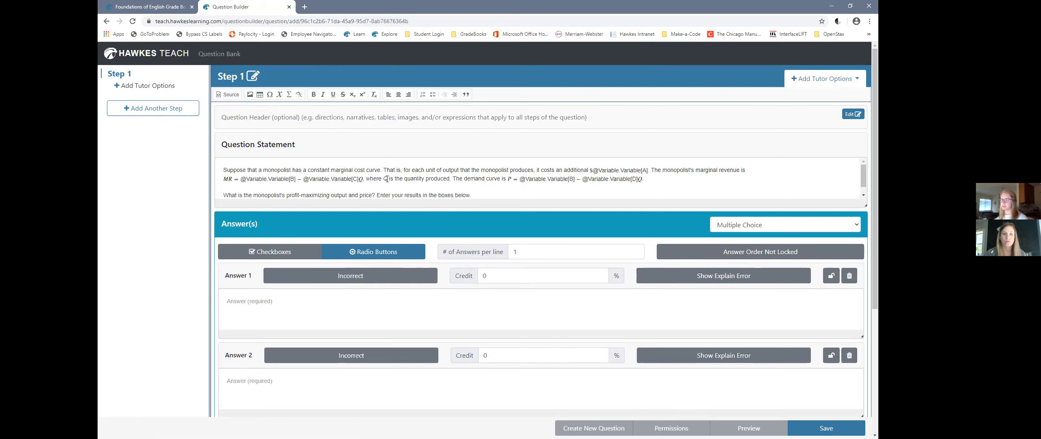
left_click(386, 179)
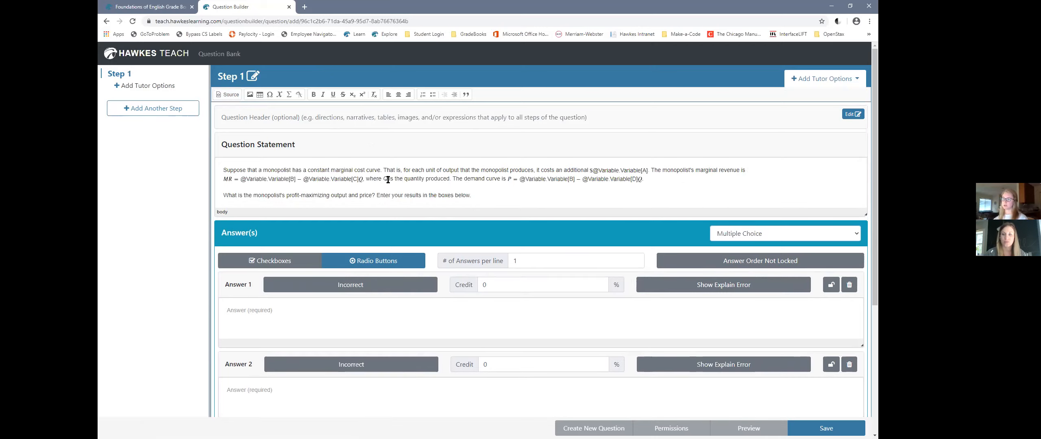
double_click(387, 179)
left_click(399, 179)
scroll(437, 178, "down", 2)
scroll(437, 178, "up", 2)
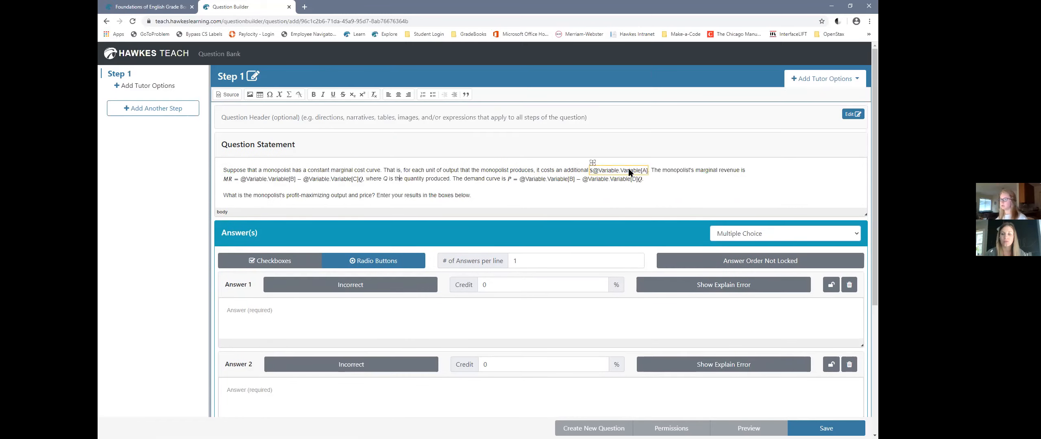
- Set the answer type to Free Response and add a second text box to Answer 1
left_click(739, 235)
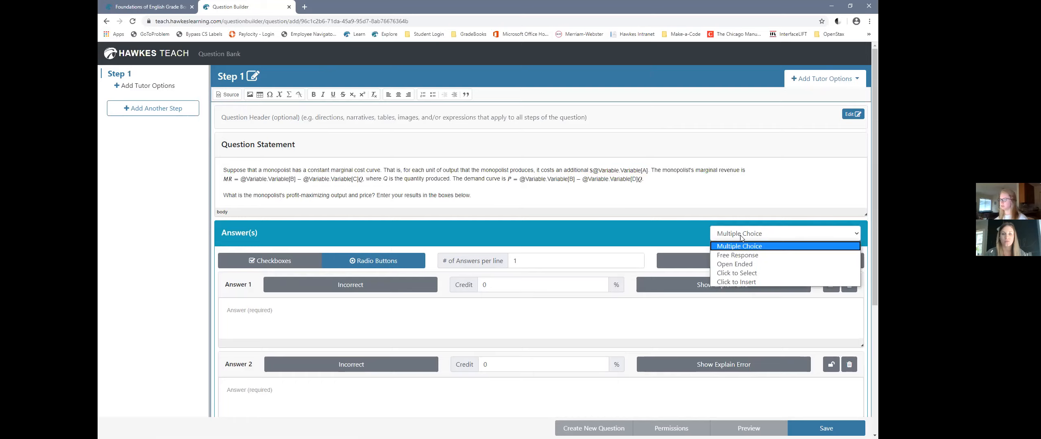
left_click(745, 257)
scroll(576, 219, "down", 2)
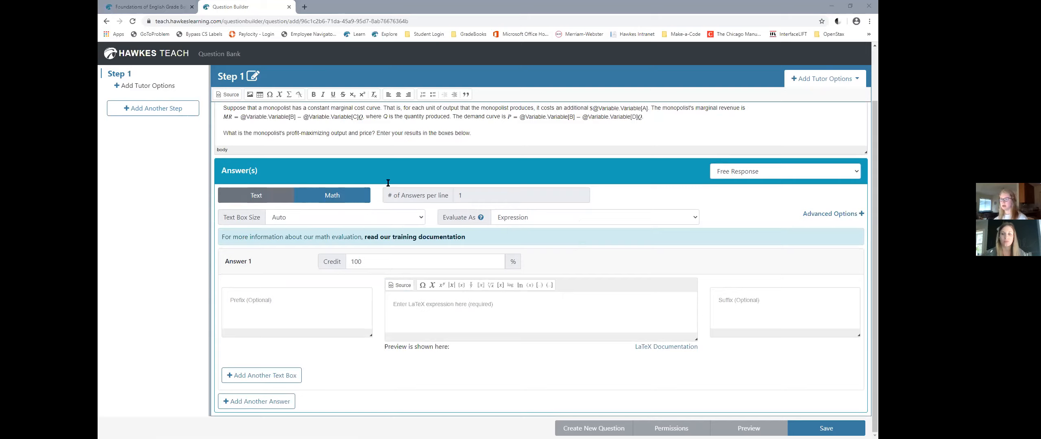
left_click(376, 137)
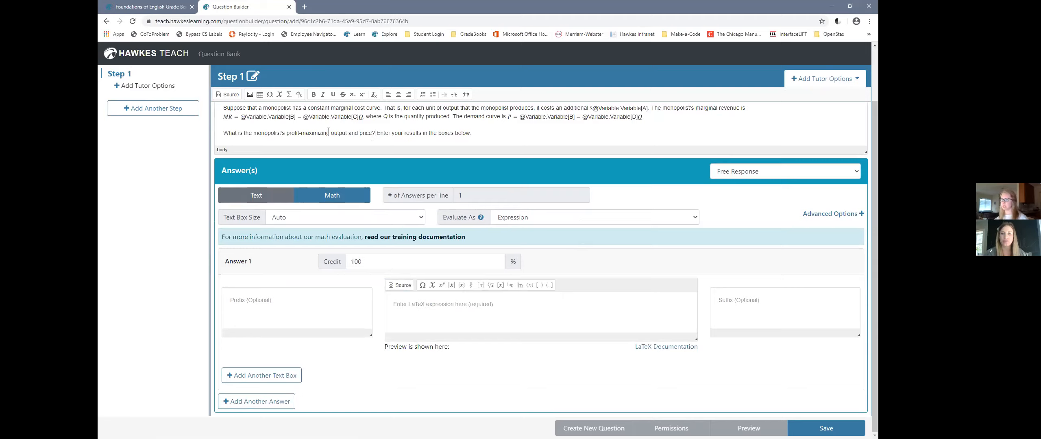
left_click_drag(333, 131, 359, 132)
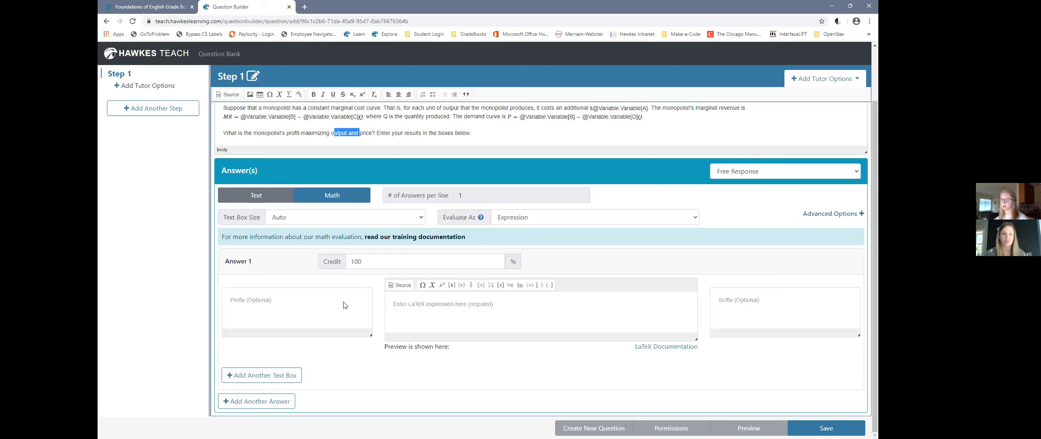
left_click(290, 377)
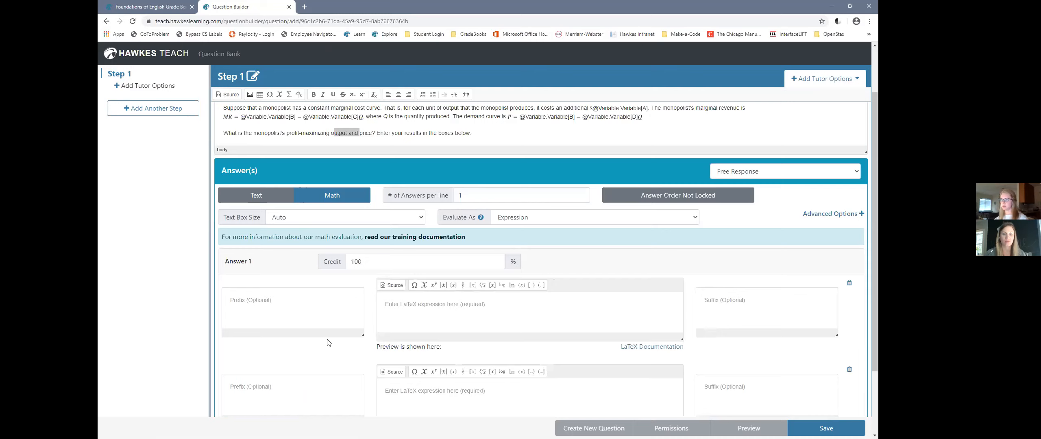
scroll(329, 343, "down", 2)
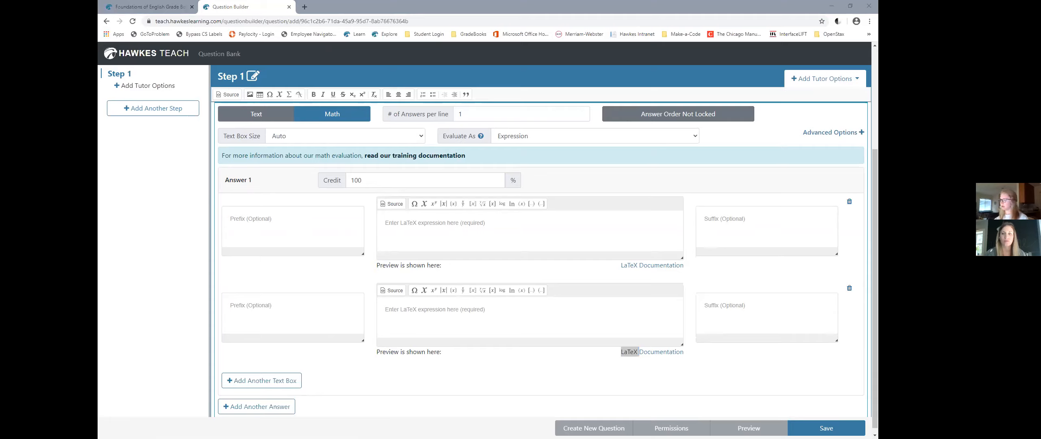
- Insert the expression \text{Quantity }= as the prefix of Answer 1's first text box
left_click(289, 225)
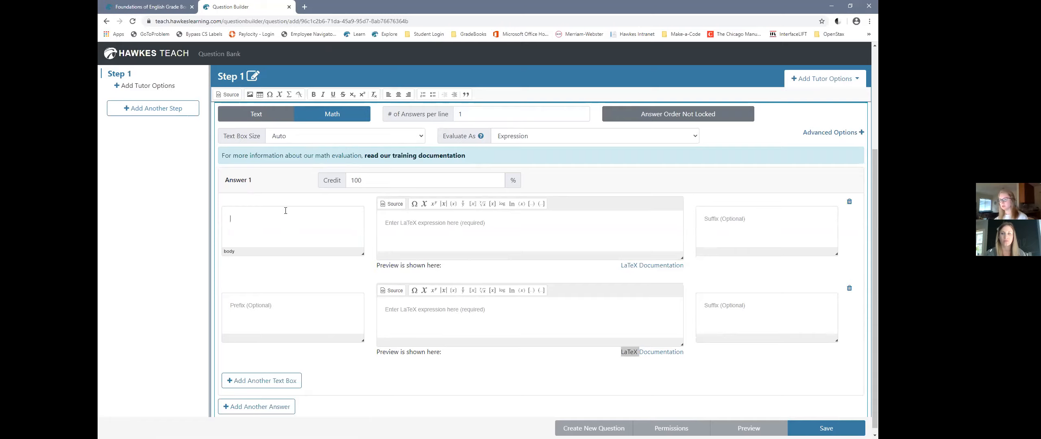
left_click(288, 96)
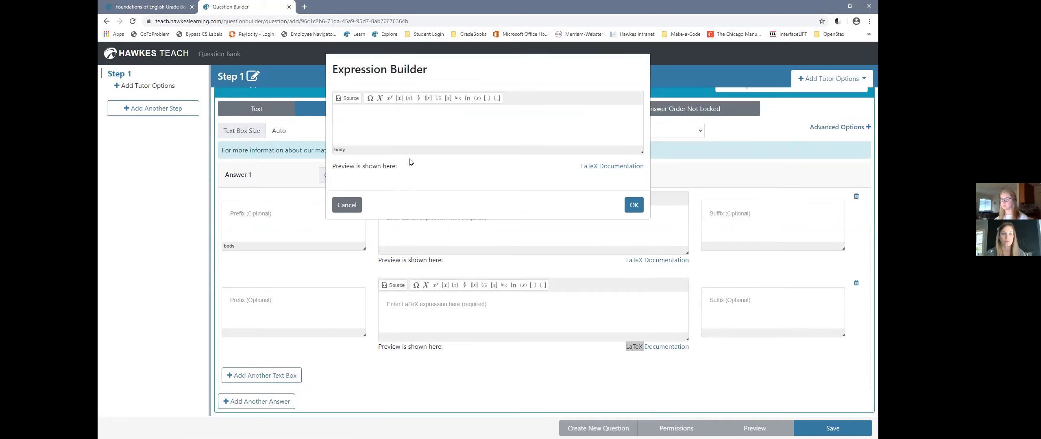
type("\\text{Quantity }=")
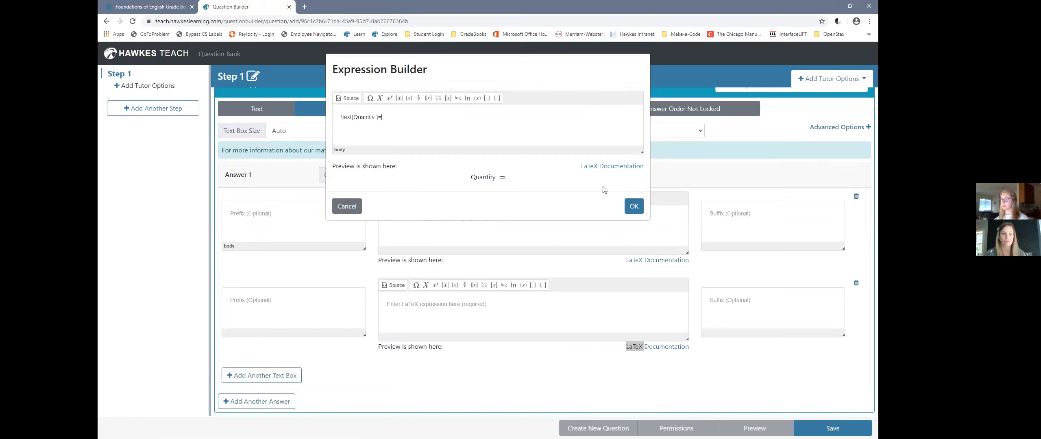
left_click(633, 205)
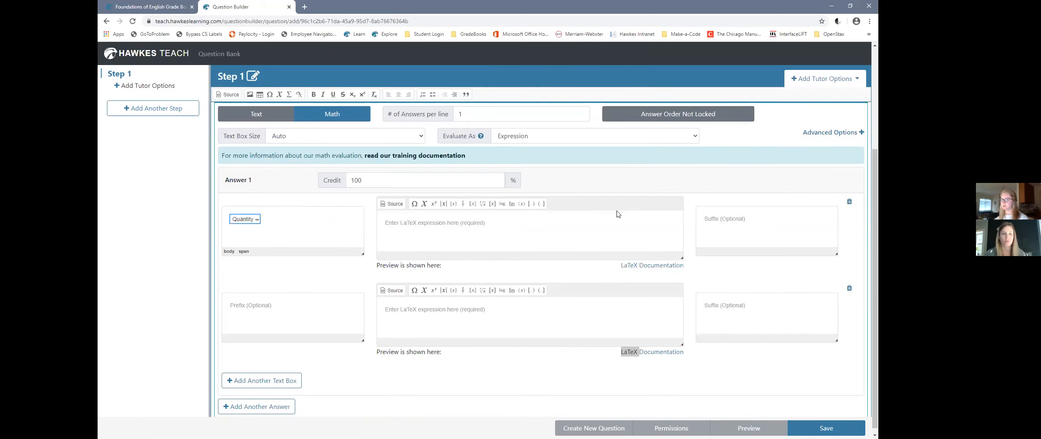
- Insert the expression \text{Price }=\class{MathML-Unit}{\$} as the prefix of Answer 1's second text box
left_click(280, 305)
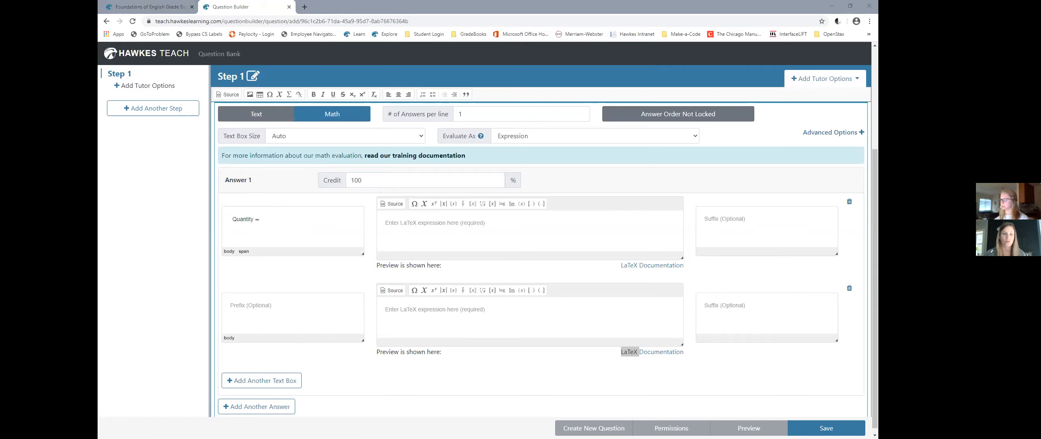
left_click(272, 320)
left_click(289, 96)
type("\\text{Price }=\\class{MathML-Unit}{\\$}")
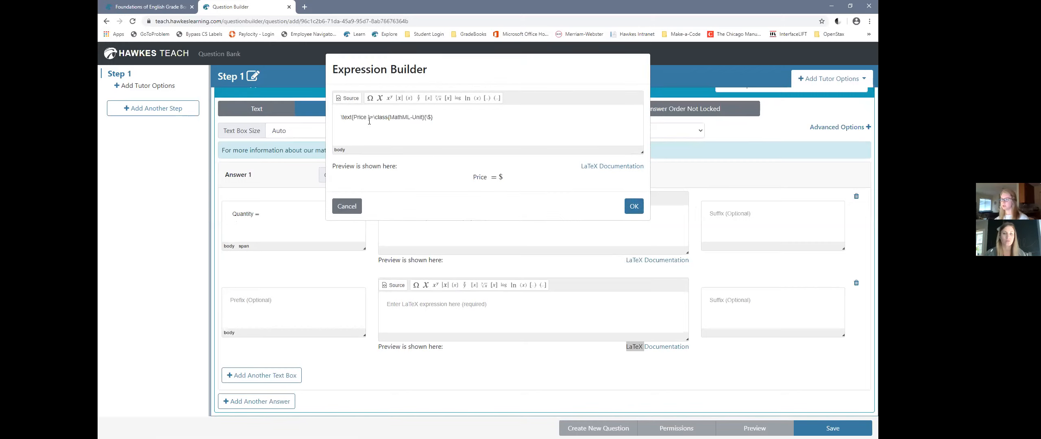
left_click(634, 207)
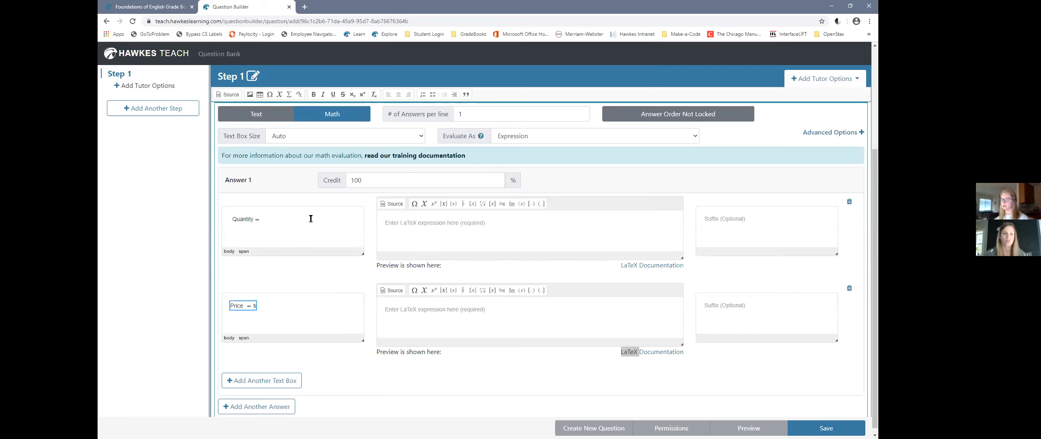
- Insert column E of Variable as the answer expression for Quantity in Answer 1
left_click(451, 233)
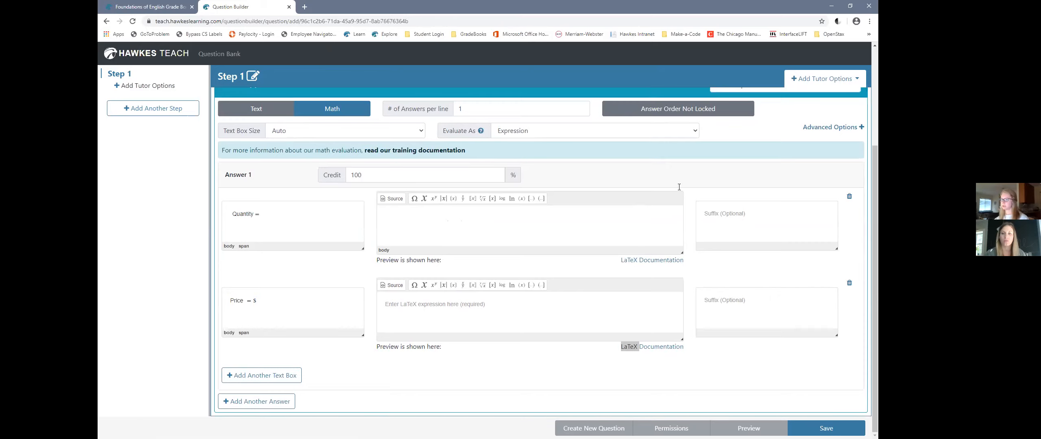
left_click(424, 200)
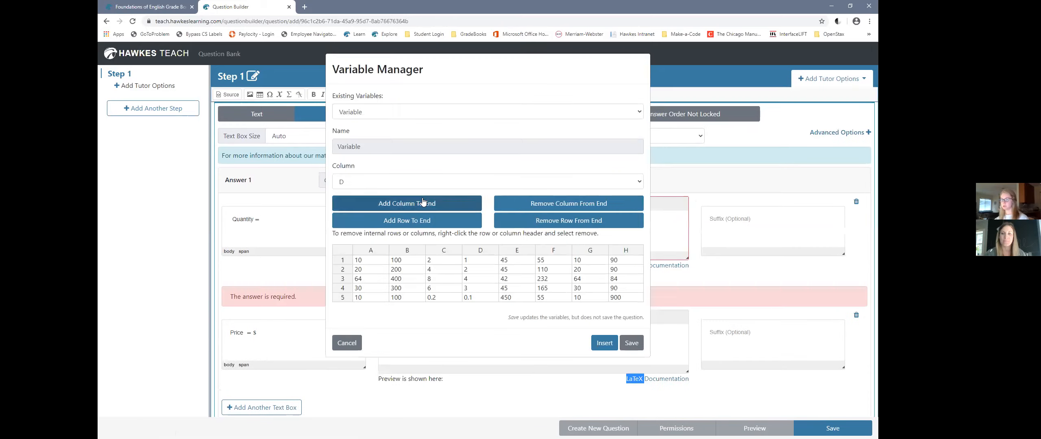
left_click(361, 185)
left_click(351, 231)
left_click(599, 343)
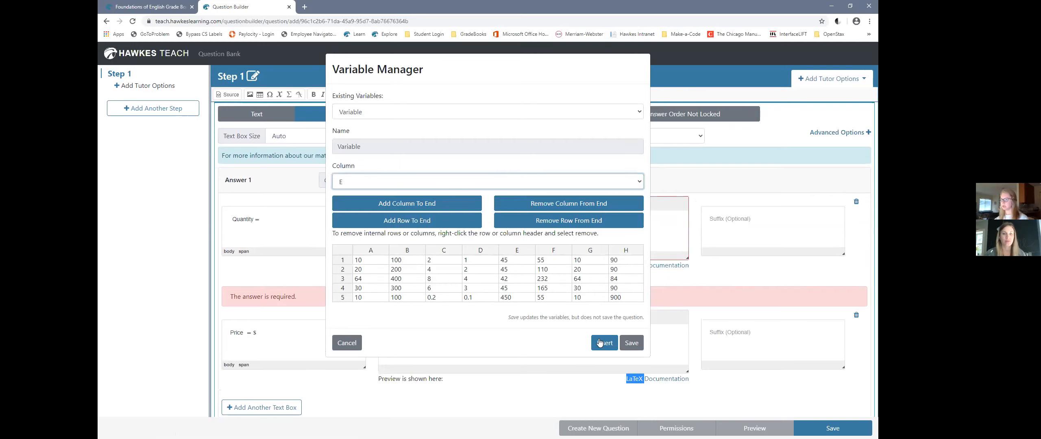
- Insert column F of Variable as the answer expression for Price in Answer 1
left_click(440, 312)
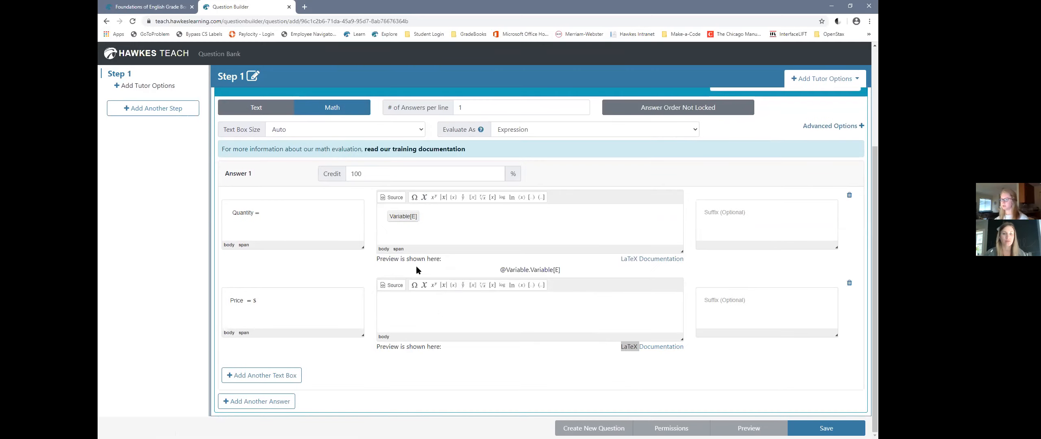
left_click(424, 285)
left_click(369, 188)
left_click(350, 239)
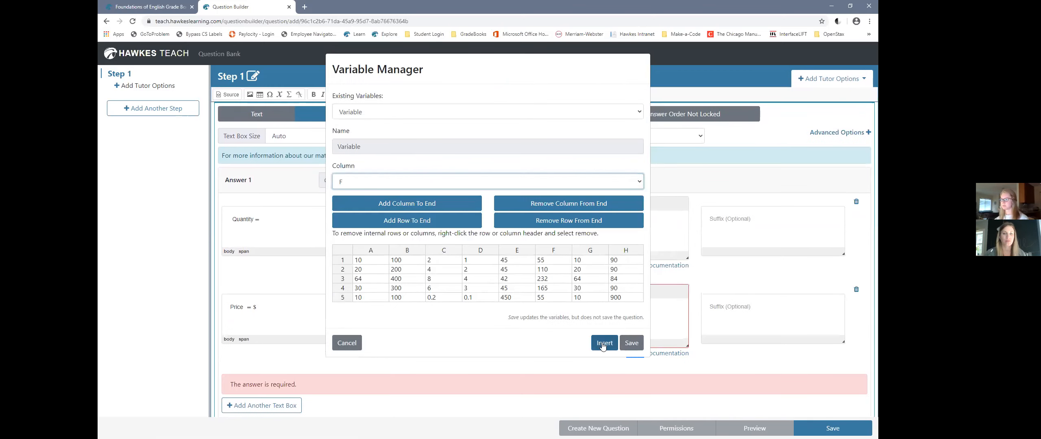
left_click(604, 343)
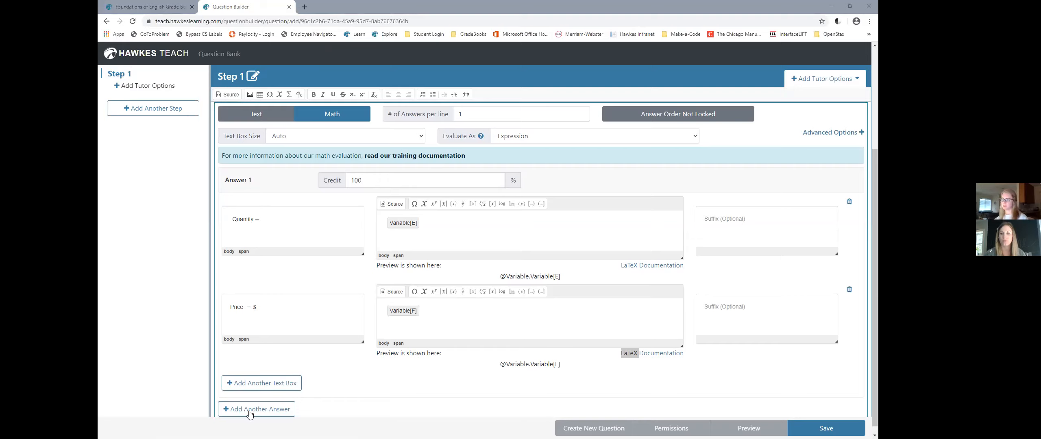
- Add a second answer to the question and review its Quantity and Price text boxes
scroll(262, 406, "down", 1)
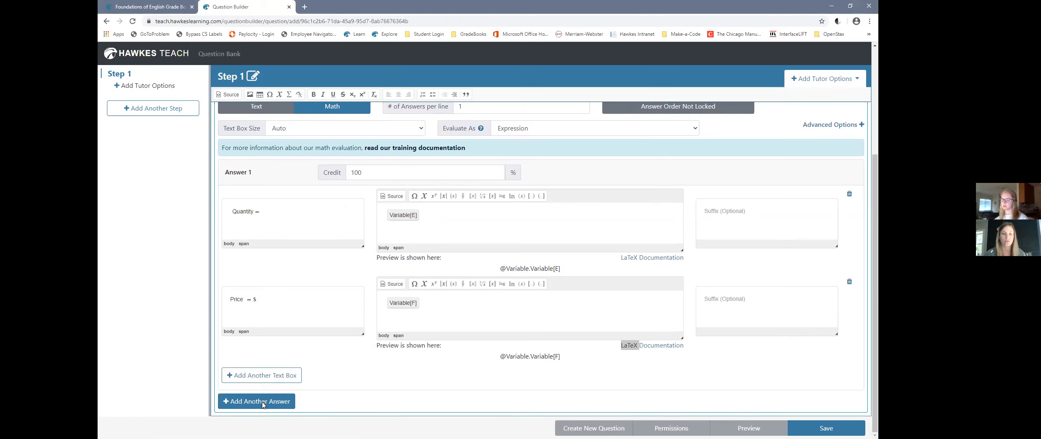
left_click(263, 402)
scroll(245, 327, "down", 2)
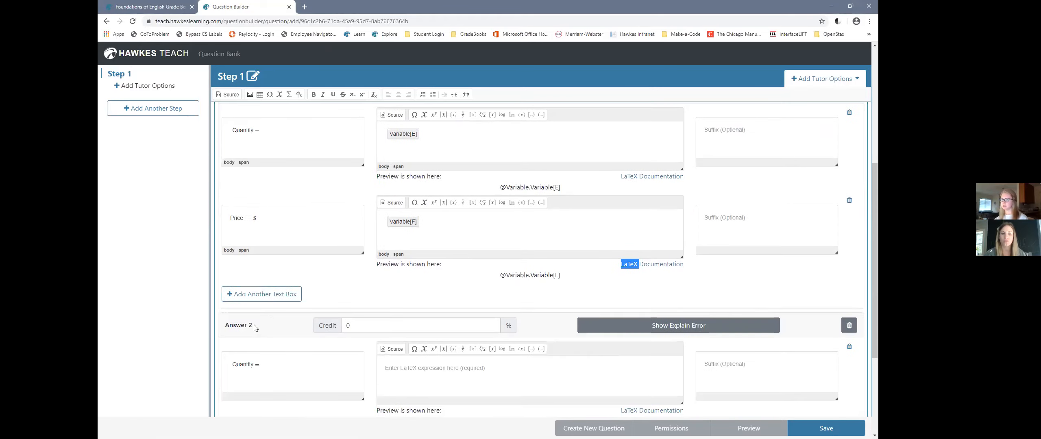
scroll(250, 331, "down", 3)
scroll(250, 331, "down", 1)
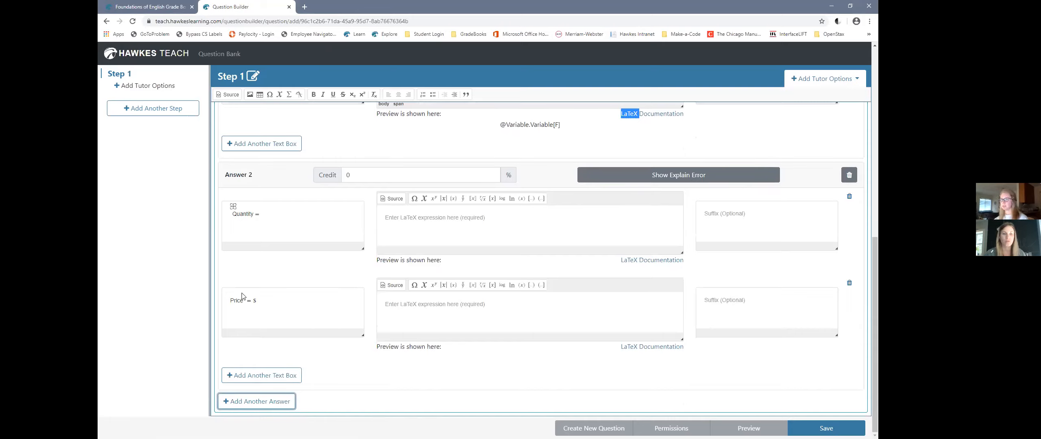
scroll(261, 179, "up", 1)
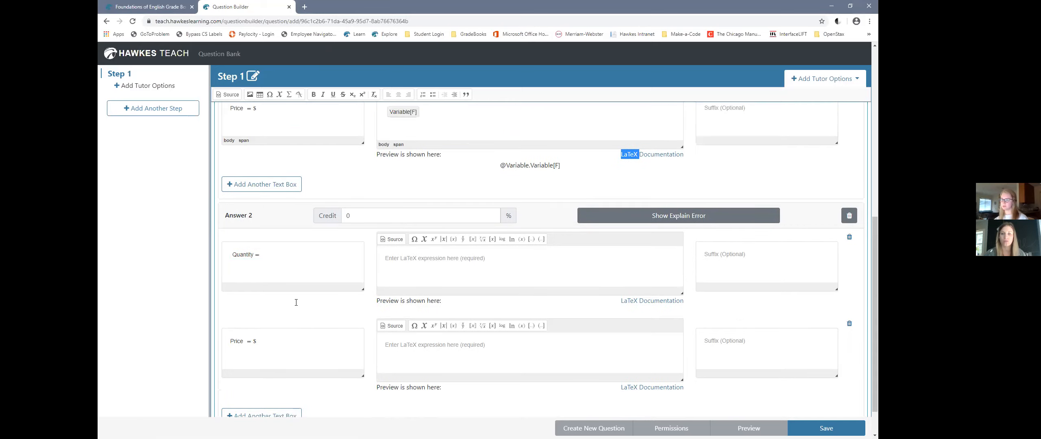
scroll(296, 306, "down", 1)
- Insert column E of Variable as the answer expression for Quantity in Answer 2
left_click(443, 223)
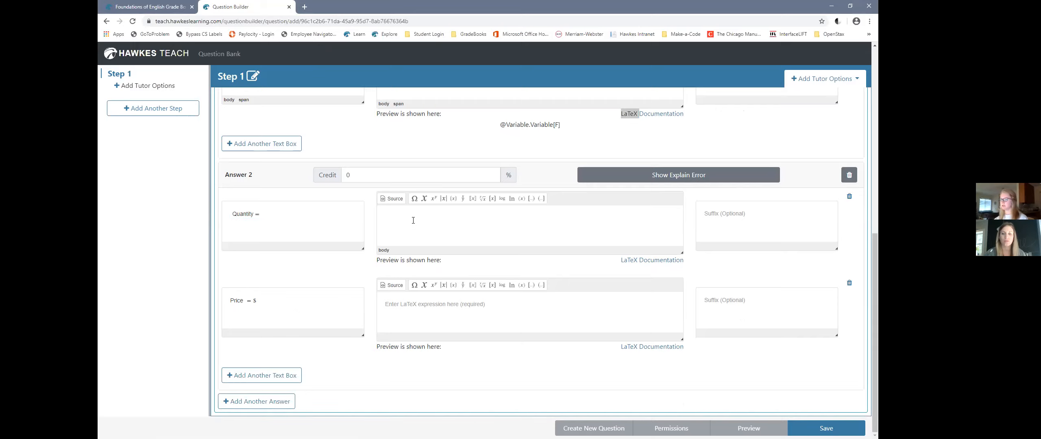
key("alt+Tab")
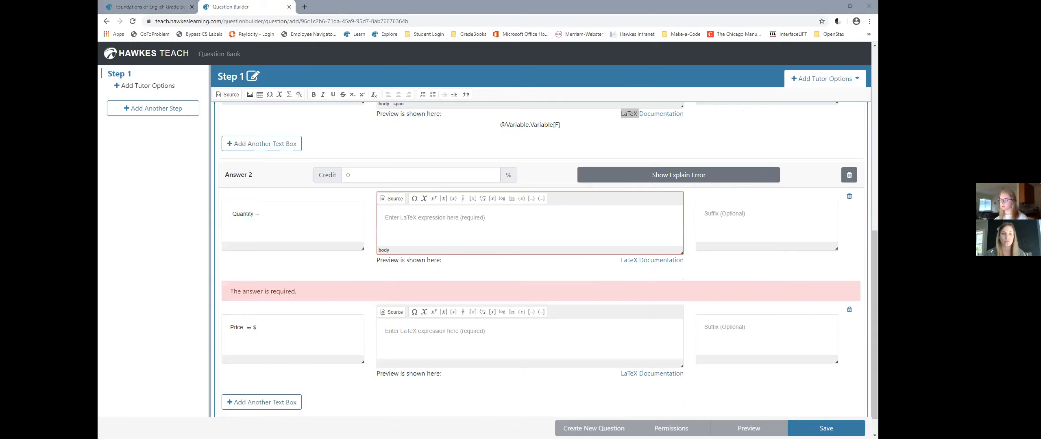
left_click(421, 219)
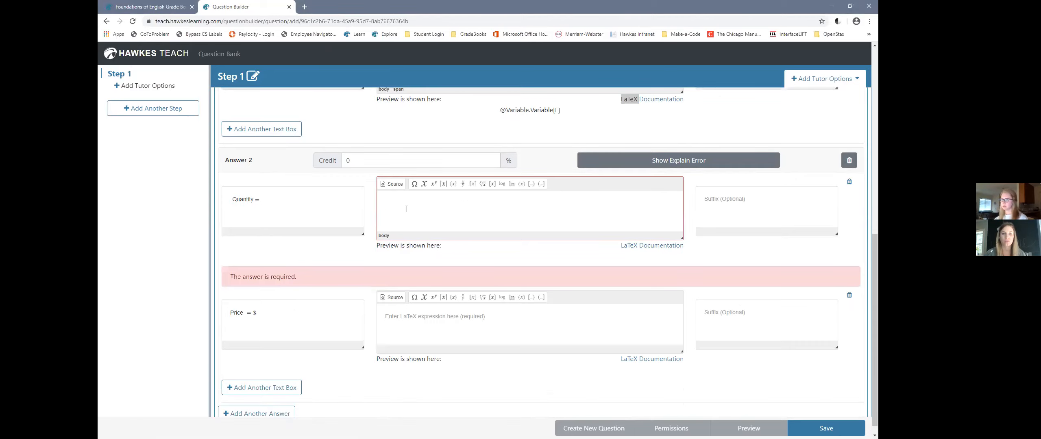
left_click(425, 185)
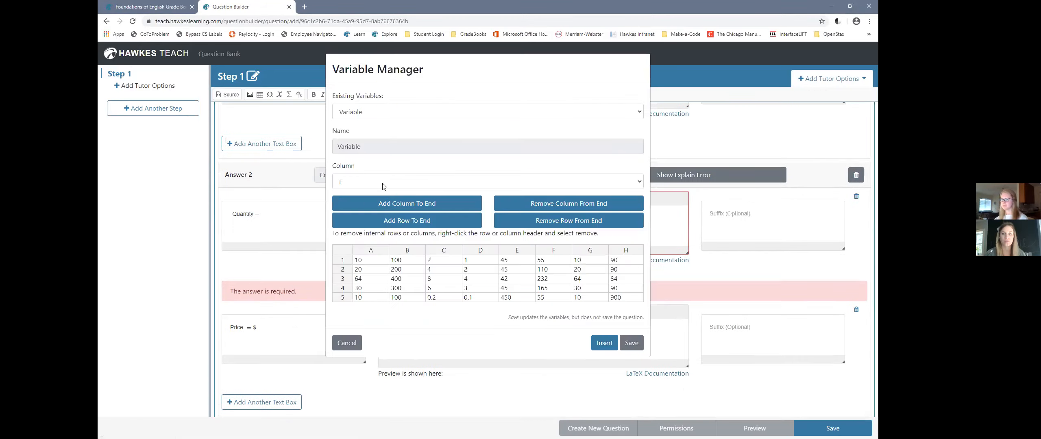
left_click(370, 183)
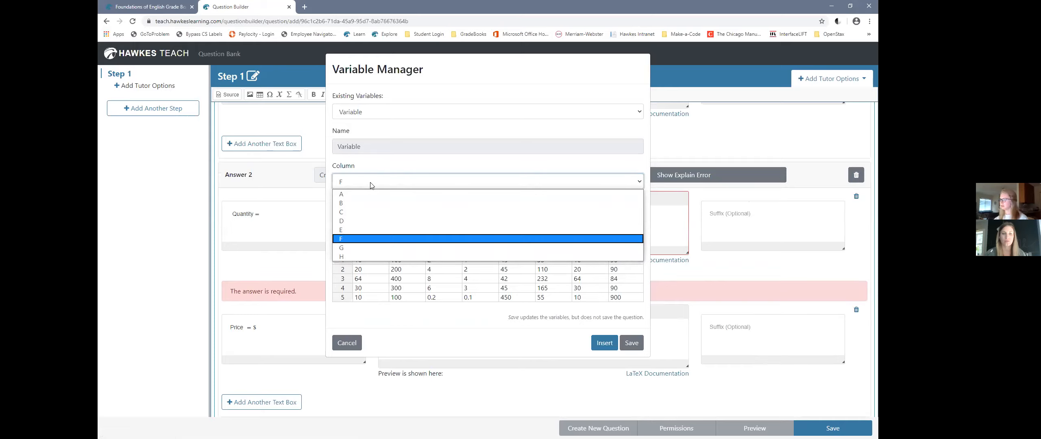
left_click(359, 230)
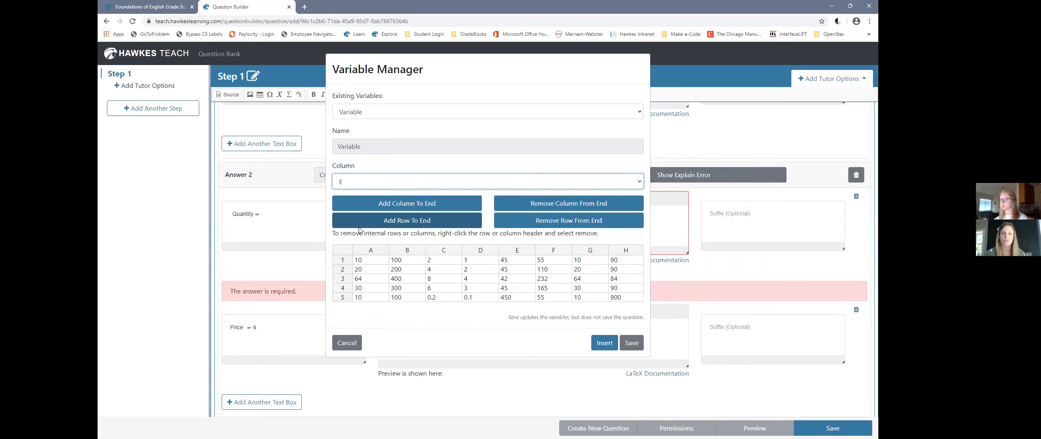
left_click(604, 343)
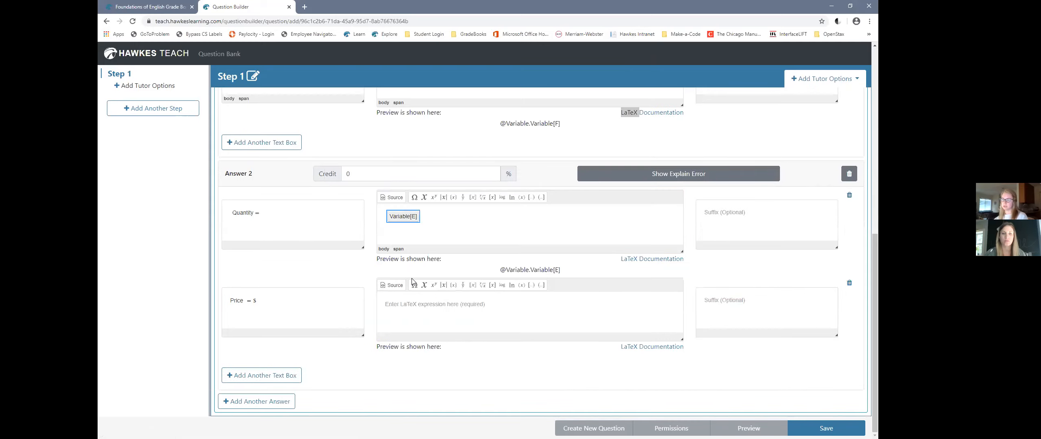
- Insert column G of Variable as the answer expression for Price in Answer 2
left_click(419, 304)
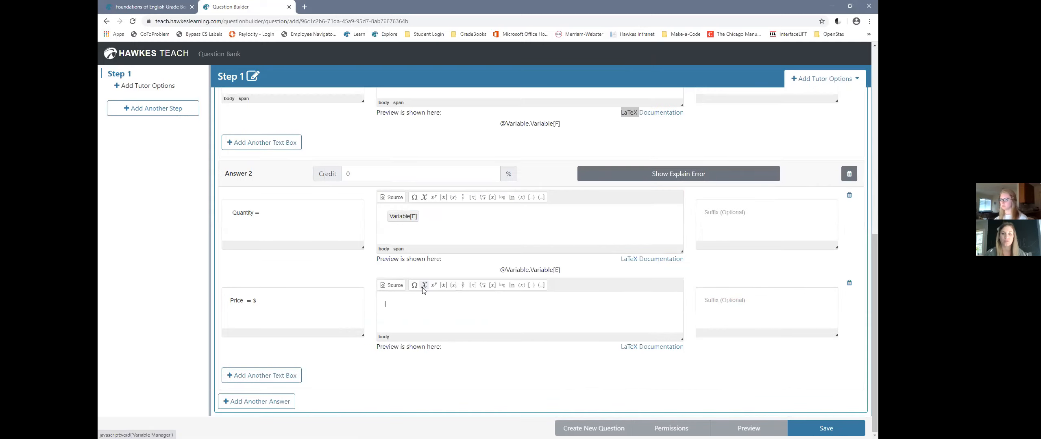
left_click(424, 285)
left_click(363, 186)
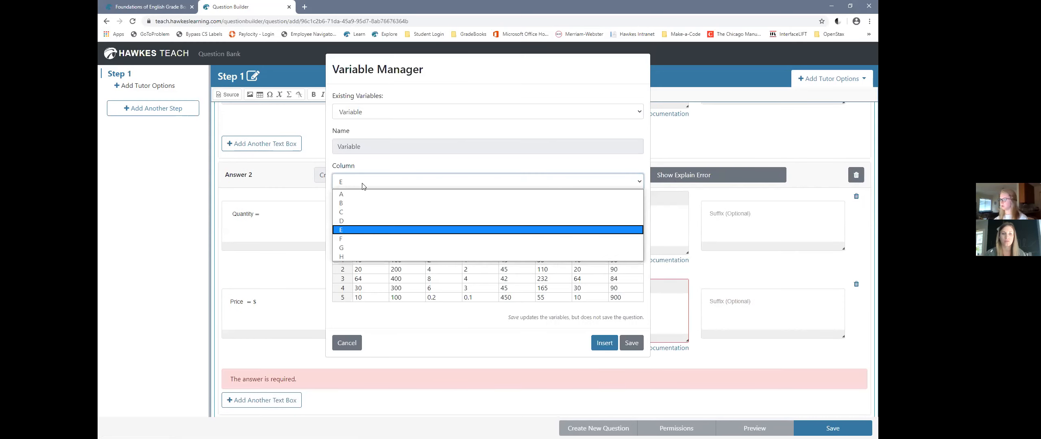
left_click(362, 248)
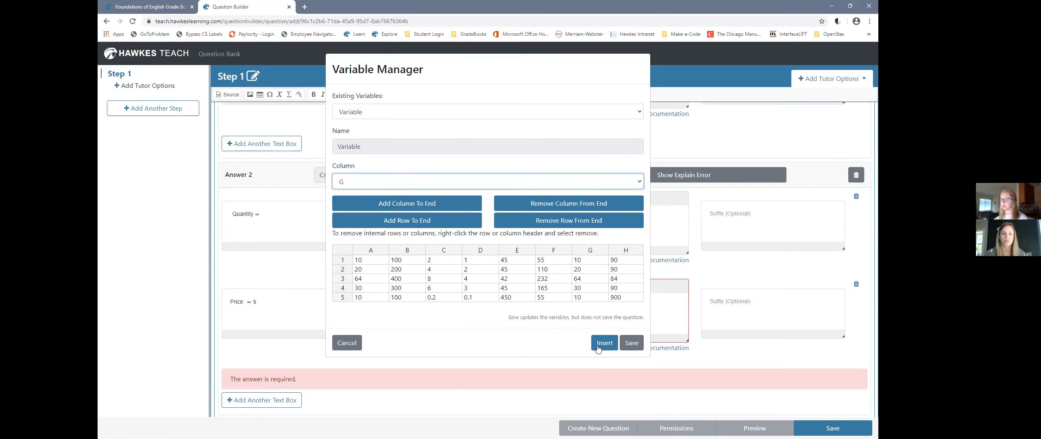
left_click(603, 343)
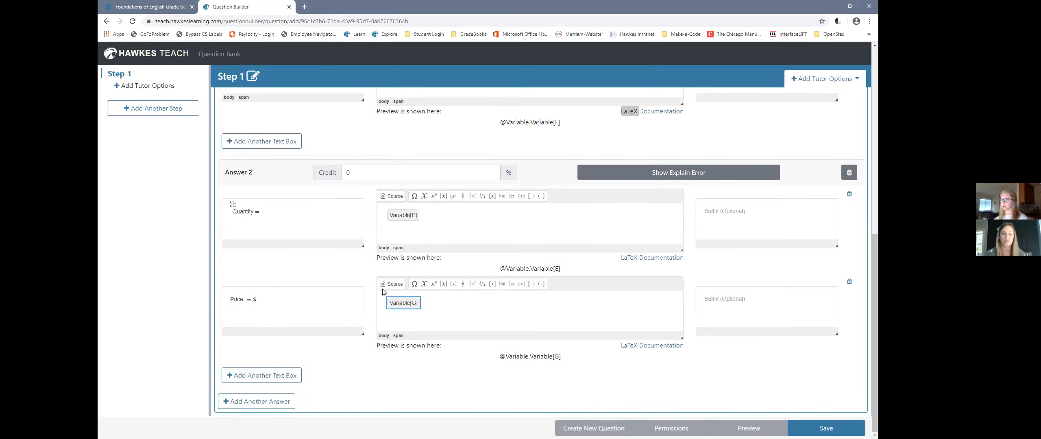
- Show Answer 2's Explain Error field and enter the explanation restating the question and stating that the price is incorrect though the quantity is correct
left_click(699, 173)
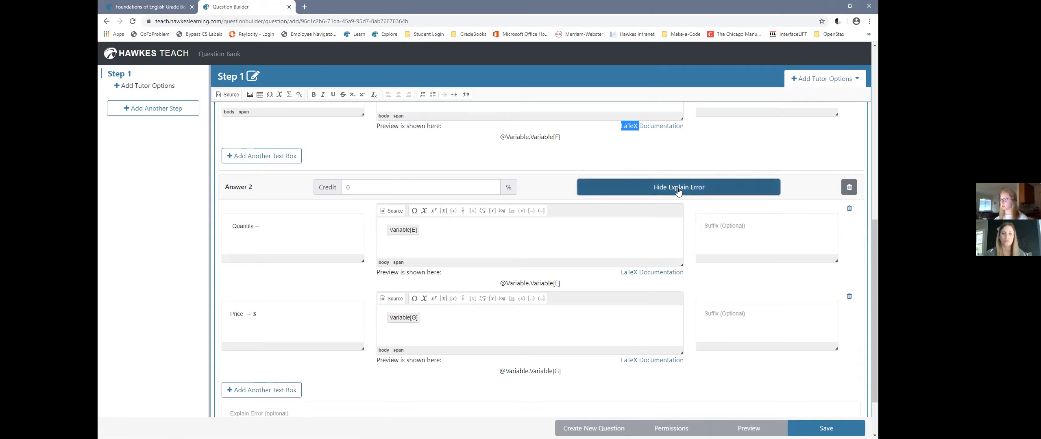
scroll(649, 305, "down", 2)
left_click(313, 352)
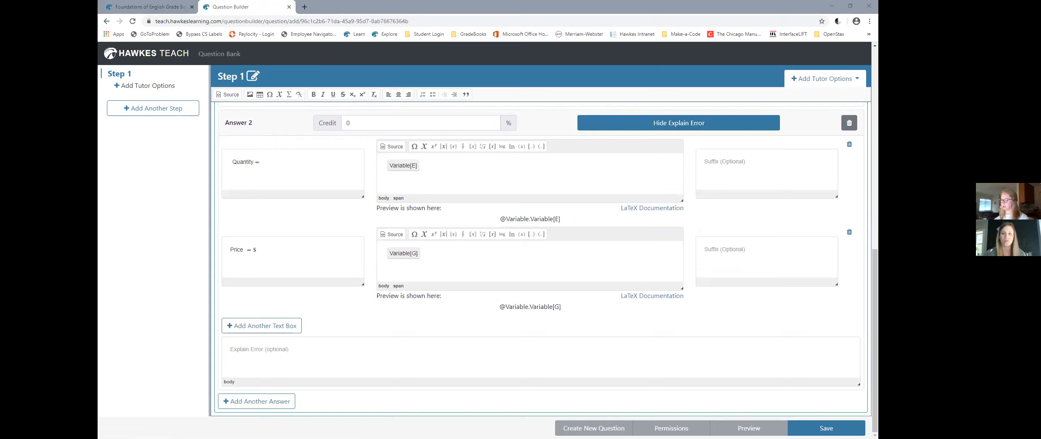
left_click(361, 343)
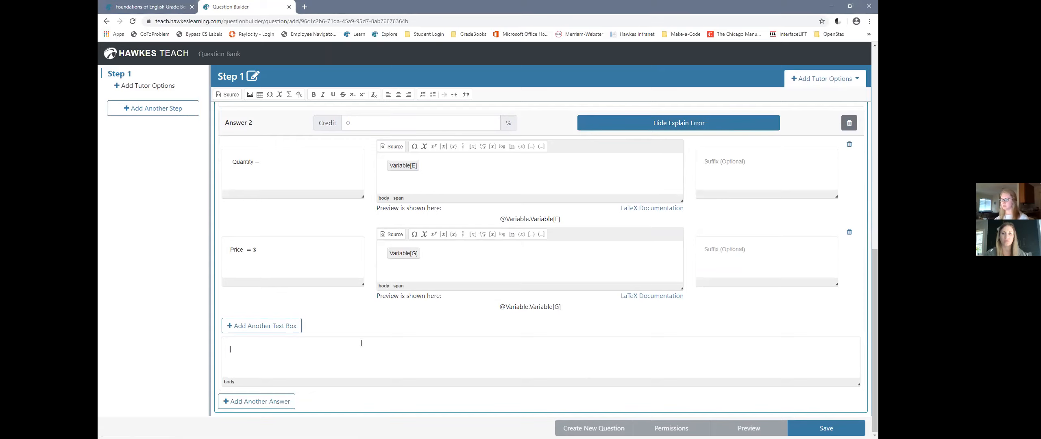
type("You were asked to answer the following question:  Suppose that a monopolist has a constant marginal cost curve. That is, for each unit of output that the monopolist produces, it costs an additional \\unit{$}\\invistimes[Variable A]. The monopolist's marginal revenue is MR=[Variable B]-[Variable C]Q, where Q is the quantity produced. The demand curve is P=[Variable B]-[Variable D]Q. What is the monopolist's profit-maximizing output and price?  Your answer is incorrect because you did not find the correct price, though you determined the correct quantity. The monopolist's price is determined by market demand at that quantity.")
scroll(334, 348, "down", 1)
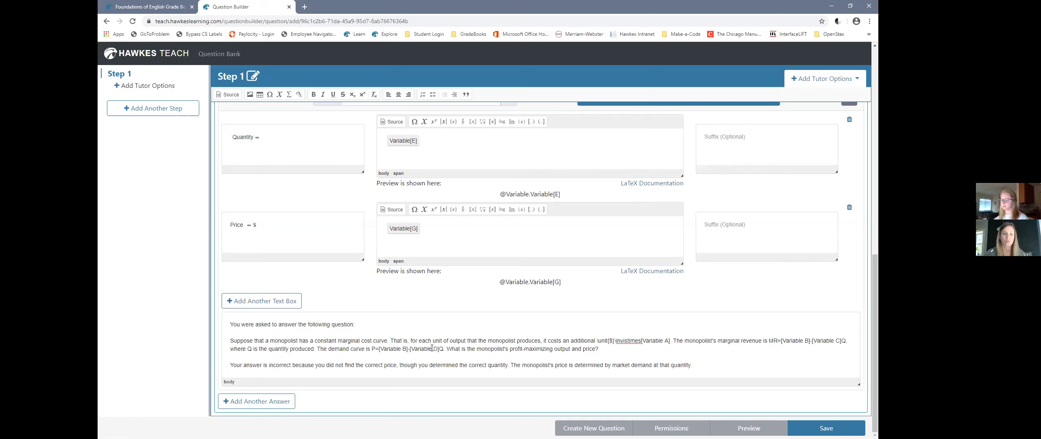
- Indent the restated question paragraph in Answer 2's error explanation and check its plain-text variable placeholders
left_click(454, 95)
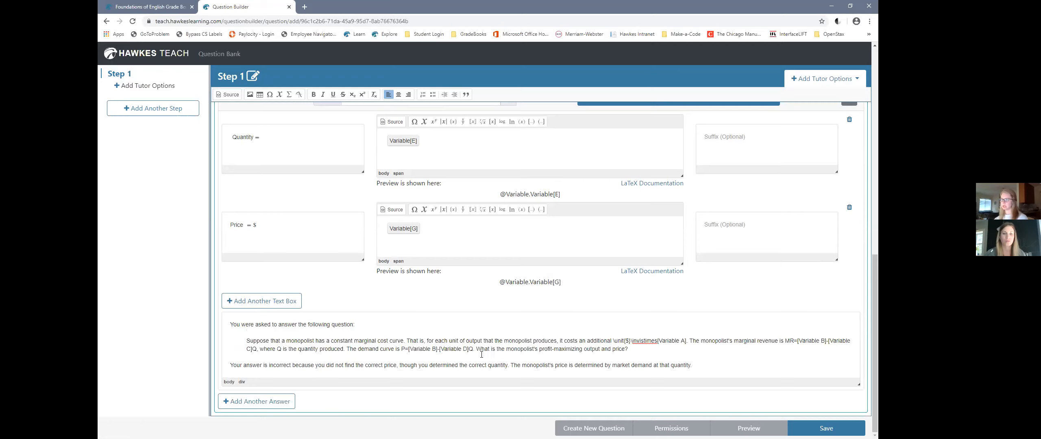
left_click_drag(630, 349, 230, 325)
left_click(436, 350)
left_click_drag(628, 348, 226, 324)
left_click(349, 340)
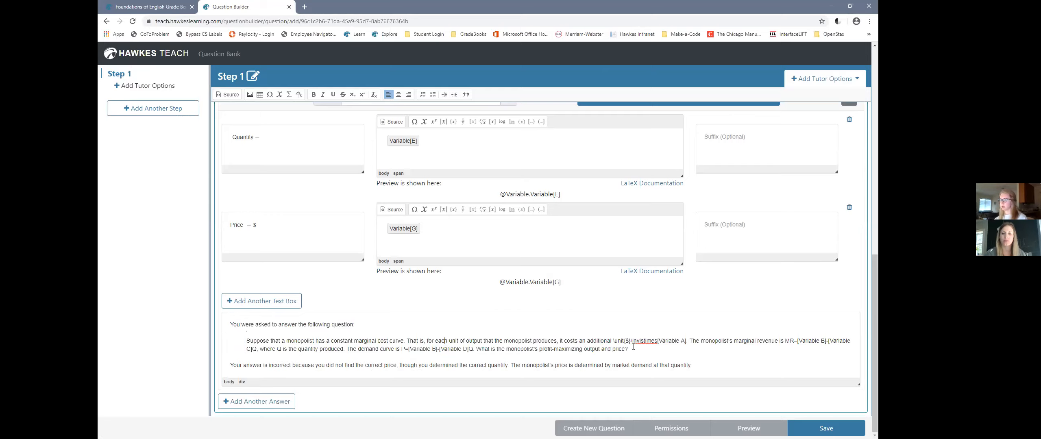
left_click_drag(613, 341, 686, 341)
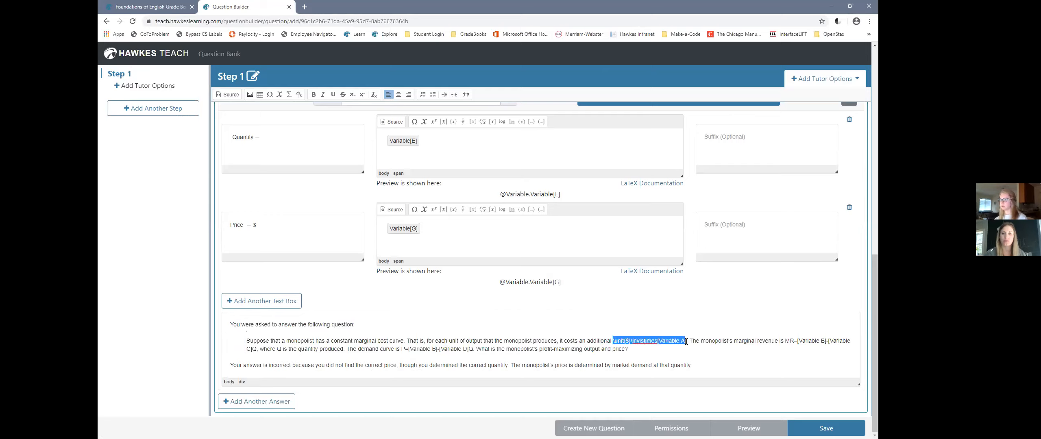
left_click(401, 350)
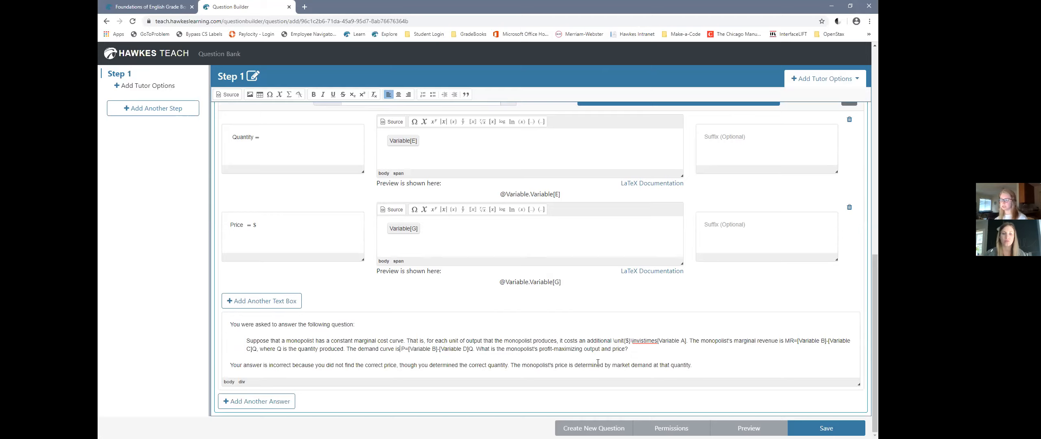
scroll(598, 361, "up", 15)
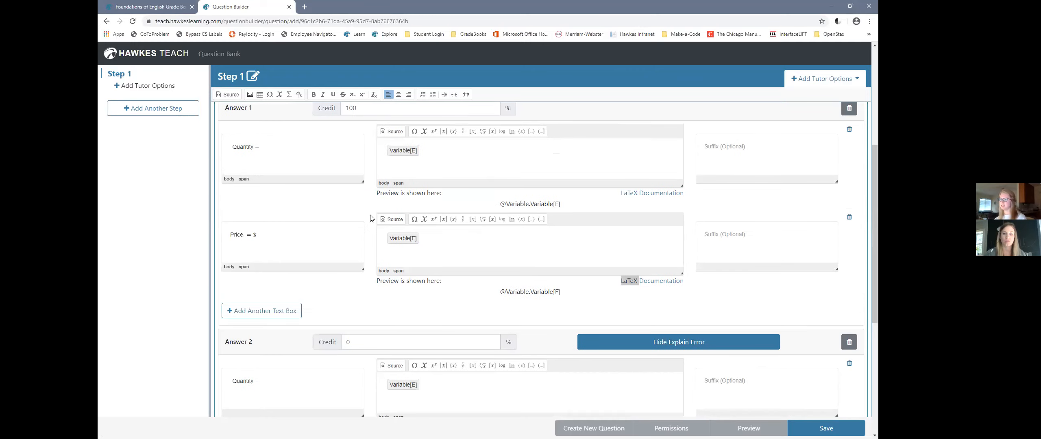
left_click(326, 157)
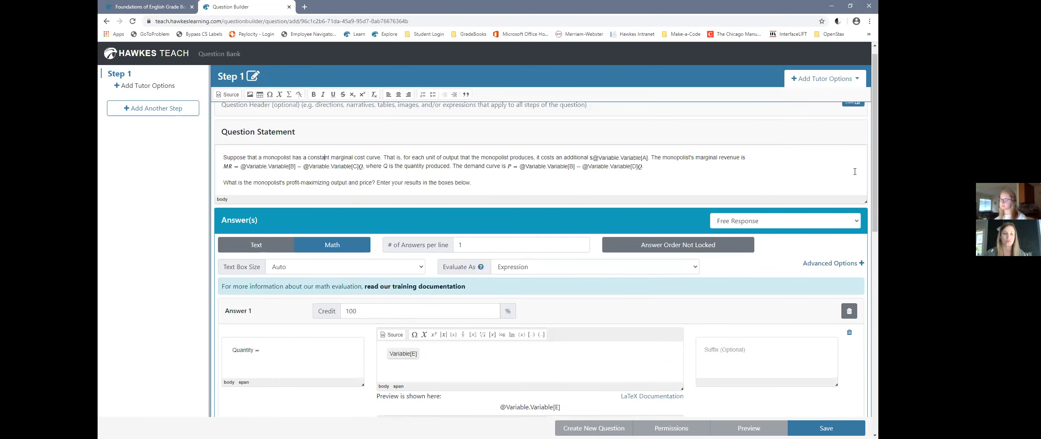
left_click_drag(578, 166, 219, 154)
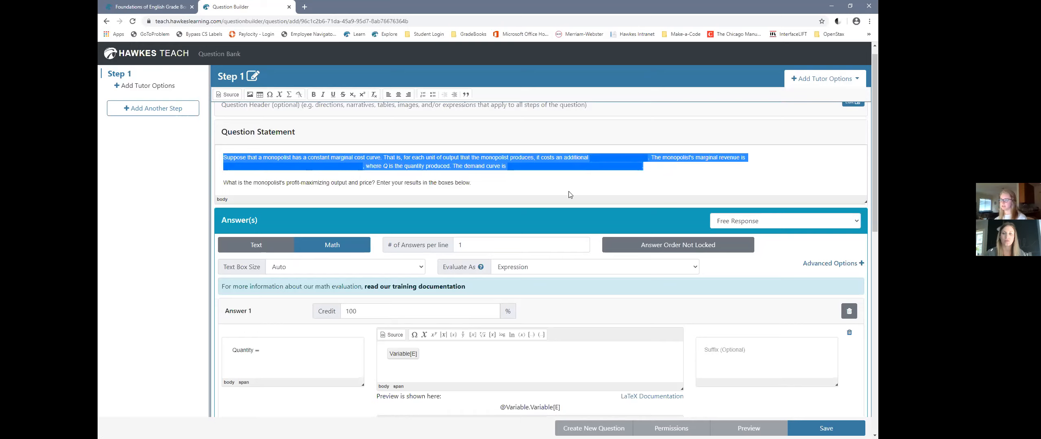
scroll(649, 272, "down", 10)
left_click(540, 388)
scroll(567, 385, "down", 1)
scroll(567, 386, "up", 15)
- Copy the Question Statement's source code from "Suppose that a monopolist" through "profit-maximizing output and price?"
left_click(266, 169)
left_click(231, 93)
left_click_drag(215, 161, 418, 177)
key("ctrl+c")
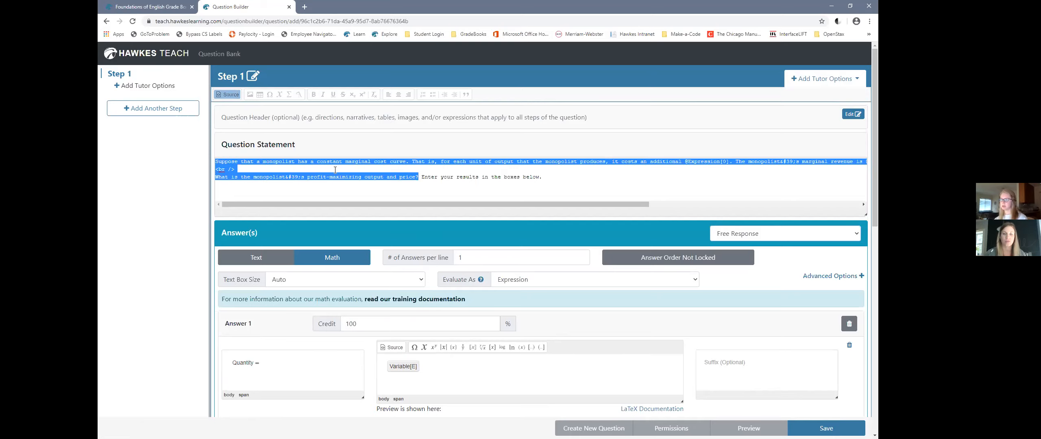
left_click(230, 95)
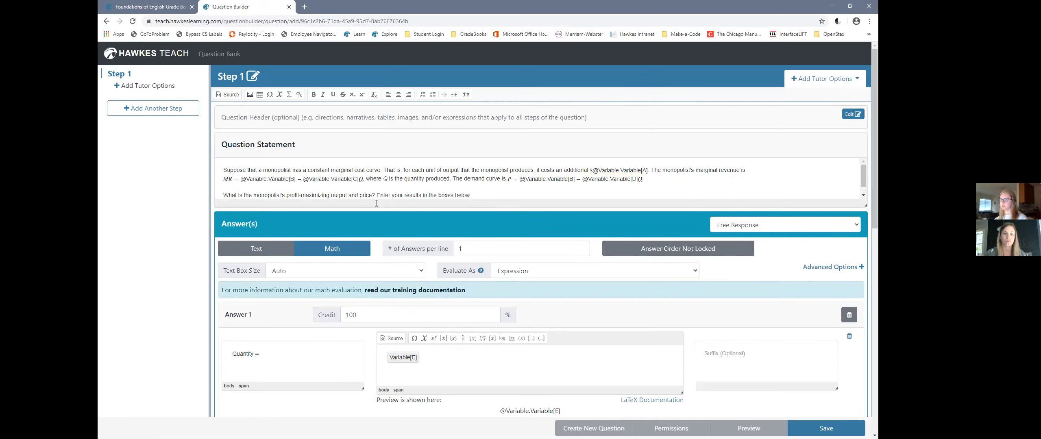
- Replace the "Suppose that a monopolist" paragraph in the source of Answer 2's error explanation with the copied question source
scroll(376, 203, "down", 5)
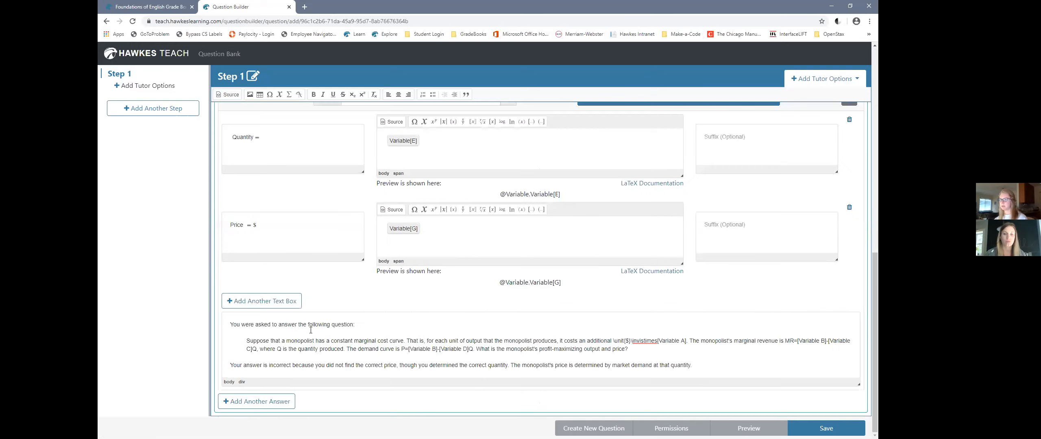
left_click(237, 96)
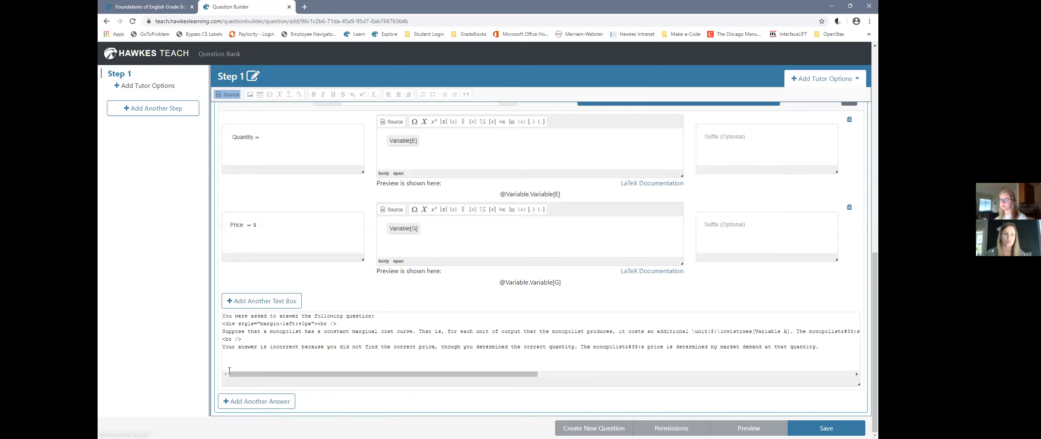
left_click_drag(223, 332, 222, 339)
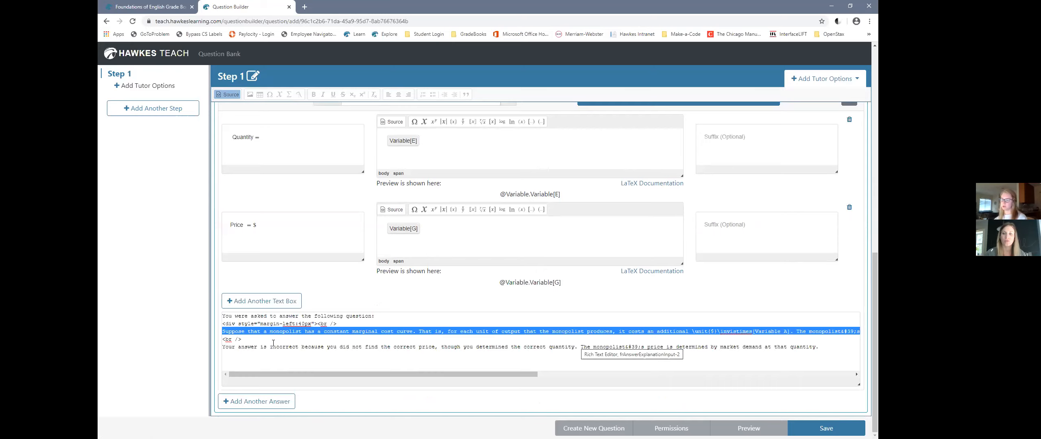
key("ctrl+v")
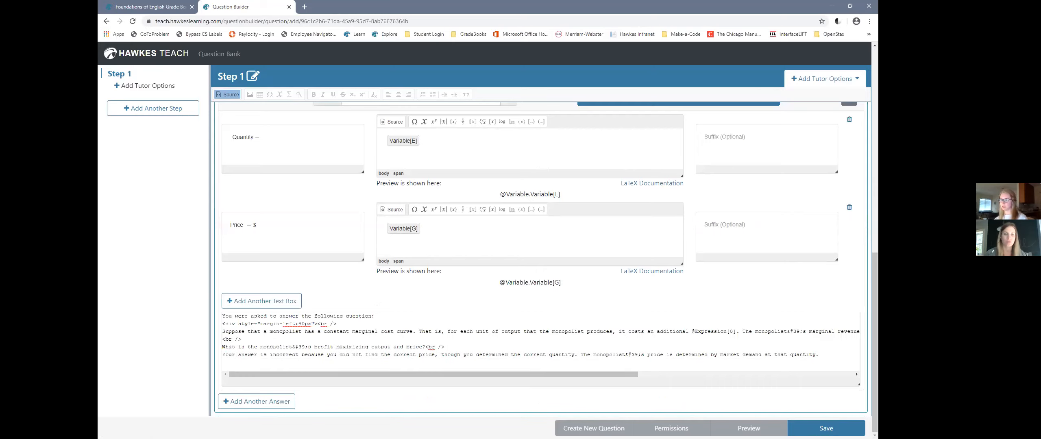
- Remove the line breaks before "What is the monopolist's profit-maximizing output and price?" in the explanation's source and return to the formatted view
left_click(220, 346)
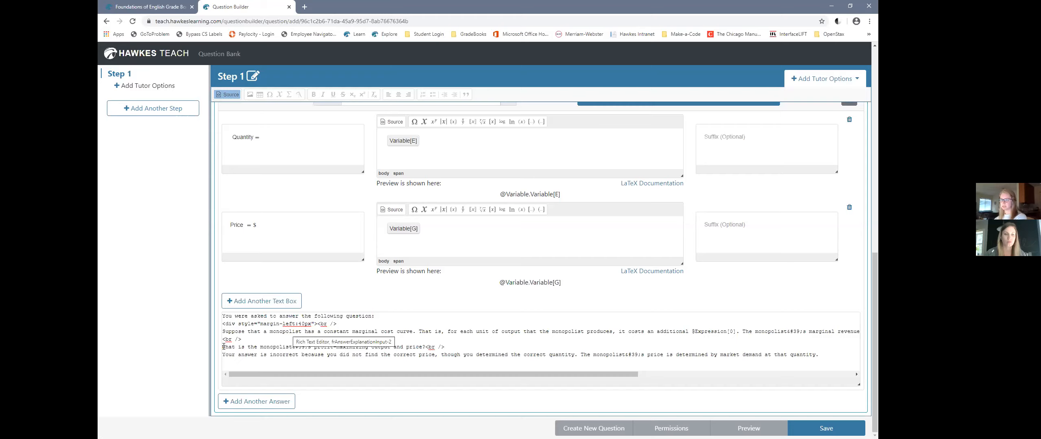
left_click_drag(219, 343, 220, 339)
key("BackSpace")
key("BackSpace")
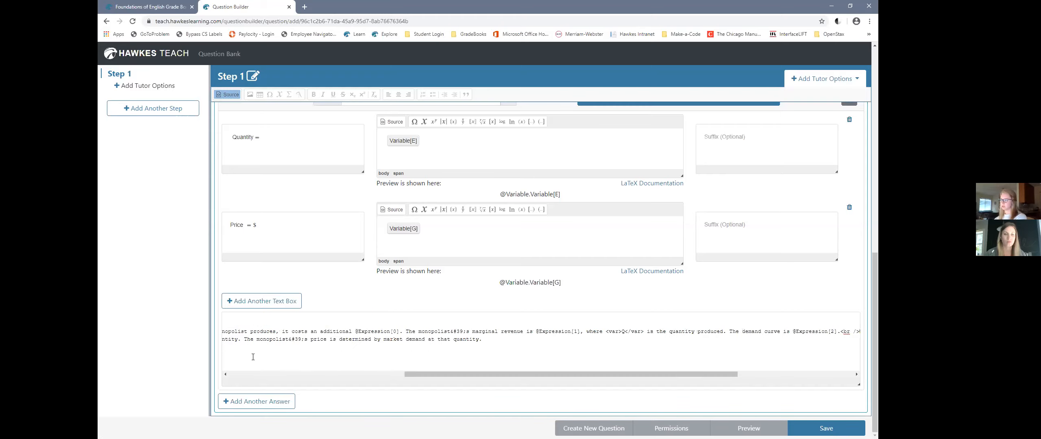
key("BackSpace")
key("BackSpace")
key("BackSpace")
key("BackSpace")
key("BackSpace")
left_click(235, 94)
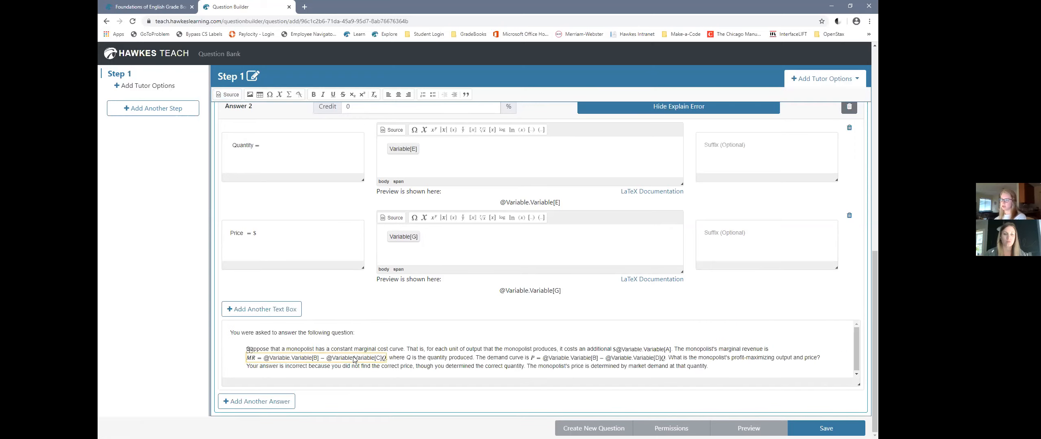
- Set the "Your answer is incorrect" sentence apart from the restated question as its own paragraph without indentation
left_click(669, 350)
left_click(285, 357)
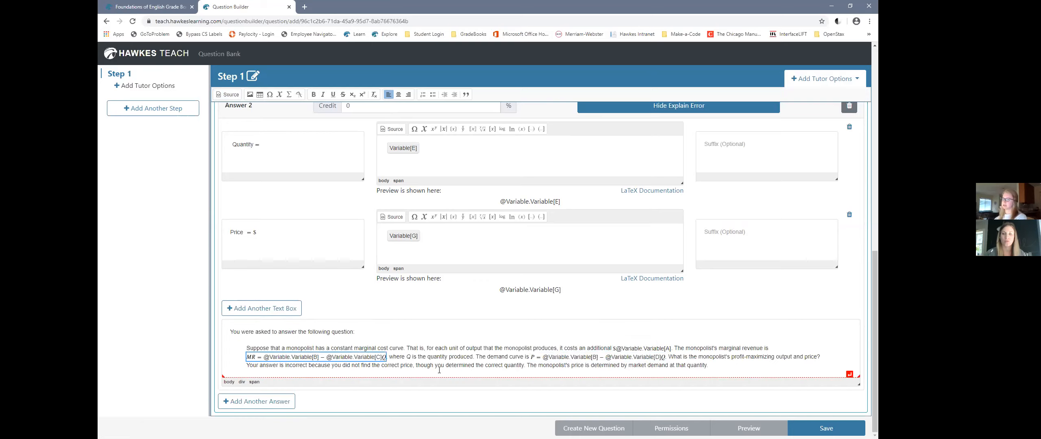
left_click(244, 366)
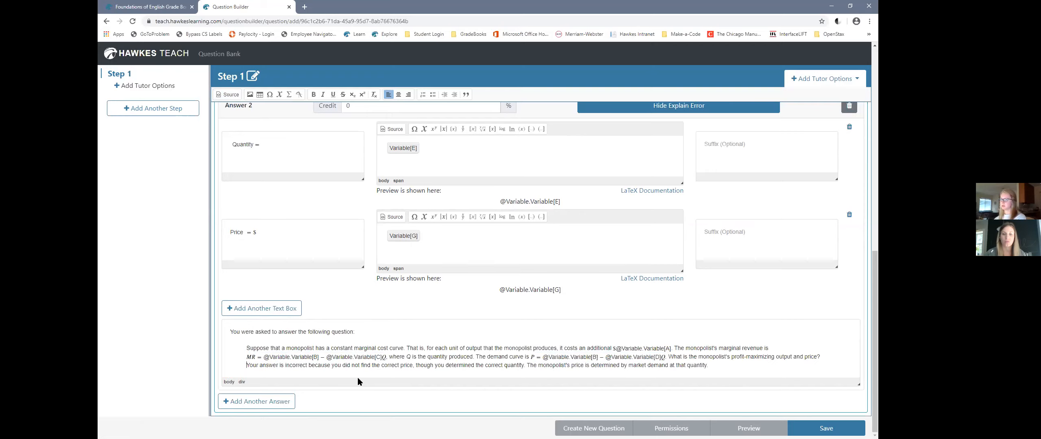
left_click(444, 94)
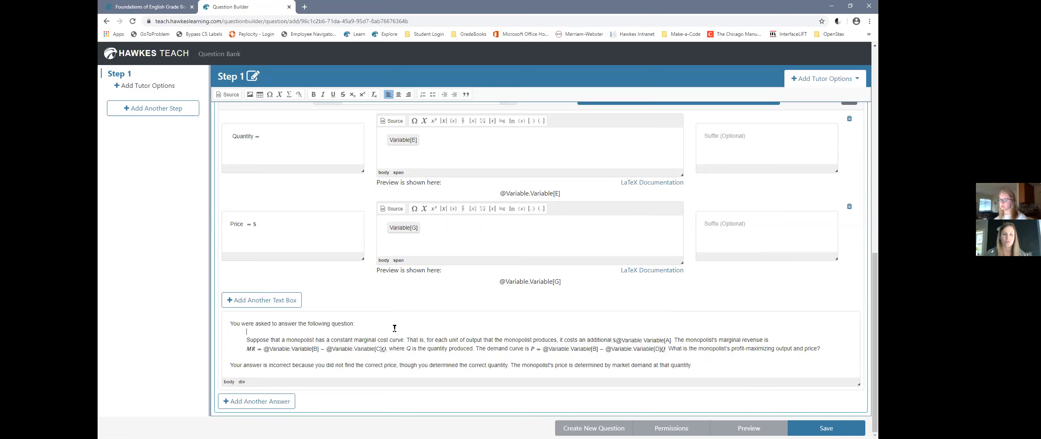
scroll(394, 328, "up", 5)
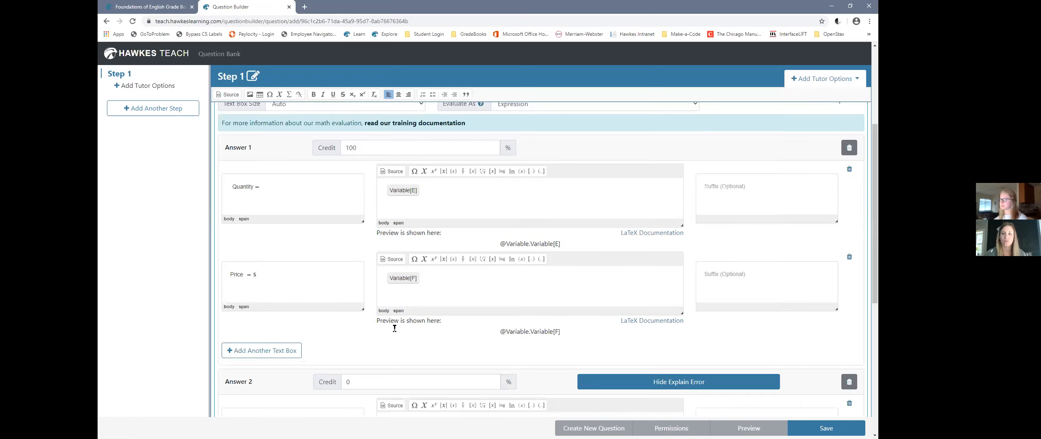
- Add a hint to Step 1 restating the question and asking "What is the profit-maximizing rule for a monopolist?", with advice on finding quantity and price
scroll(370, 332, "up", 1)
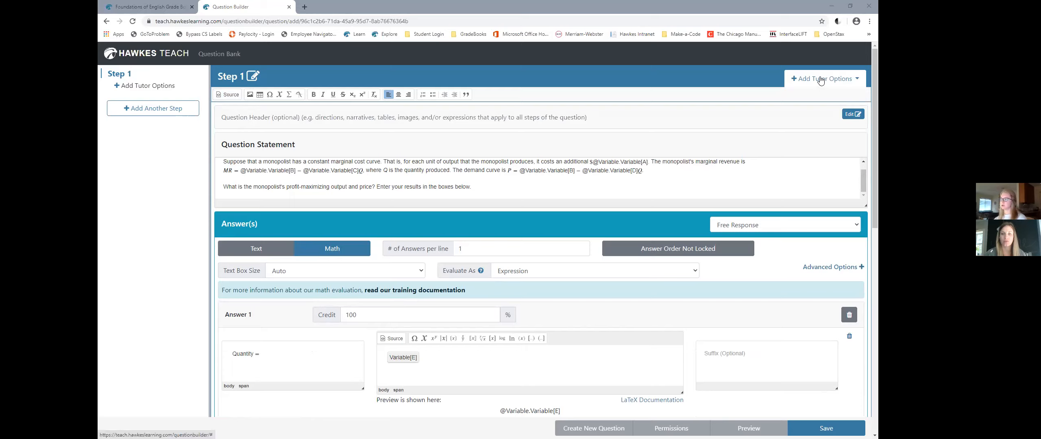
left_click(147, 86)
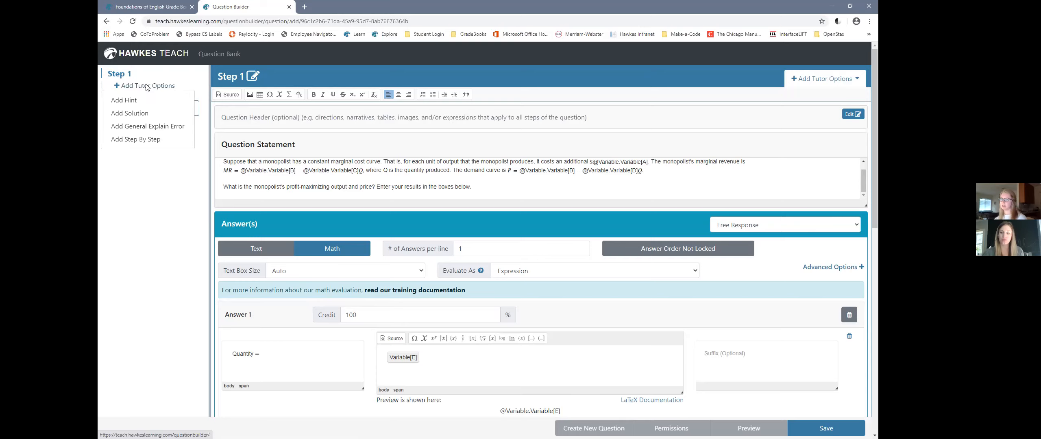
left_click(148, 101)
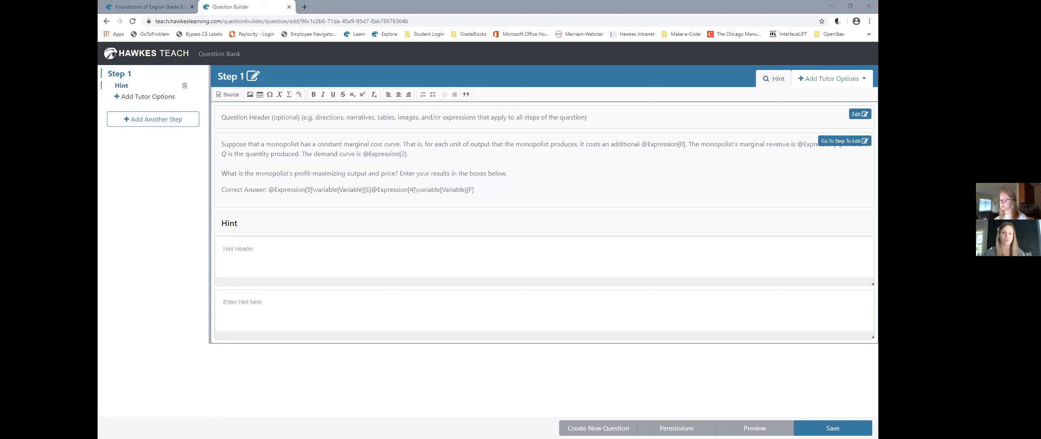
left_click(502, 307)
type("You were asked to answer the following question:  Suppose that a monopolist has a constant marginal cost curve. That is, for each unit of output that the monopolist produces, it costs an additional \\unit{$}\\invistimes[Variable A]. The monopolist's marginal revenue is MR=[Variable B]-[Variable C]Q, where Q is the quantity produced. The demand curve is P=[Variable B]-[Variable D]Q. What is the monopolist's profit-maximizing output and price?  Ask yourself the following question: \"What is the profit-maximizing rule for a monopolist?\" Use that to find the monopolist's quantity; then, substitute that quantity into the demand curve to find the price.")
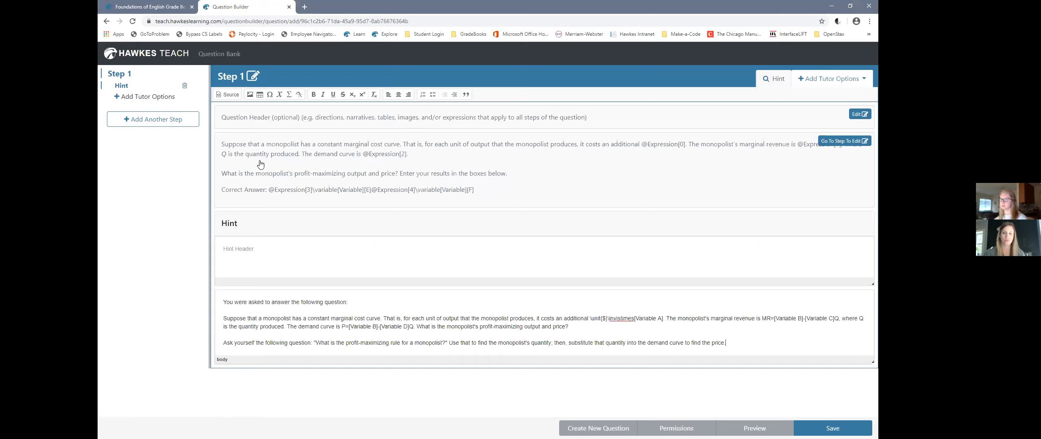
- Add a solution restating the question, giving [Variable E] and [Variable F] as correct with the MC=MR reasoning, and put a blank line before "The following answer is correct"
left_click(134, 98)
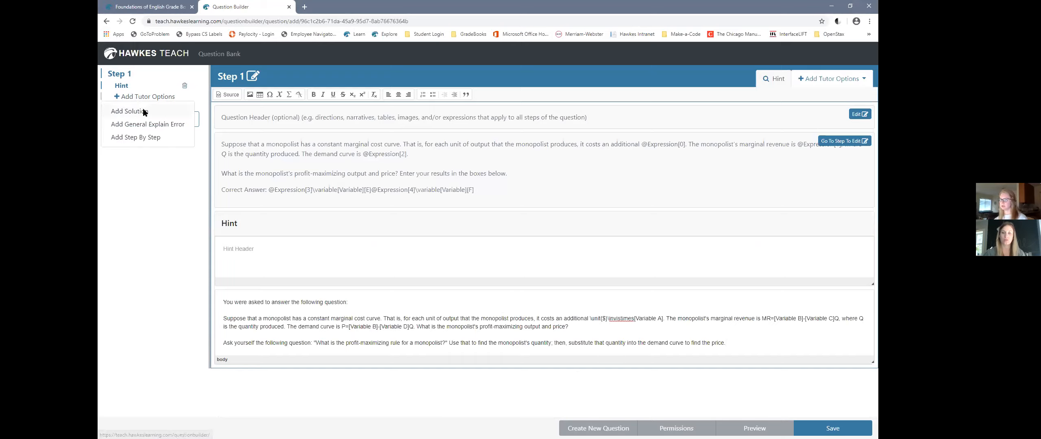
left_click(130, 111)
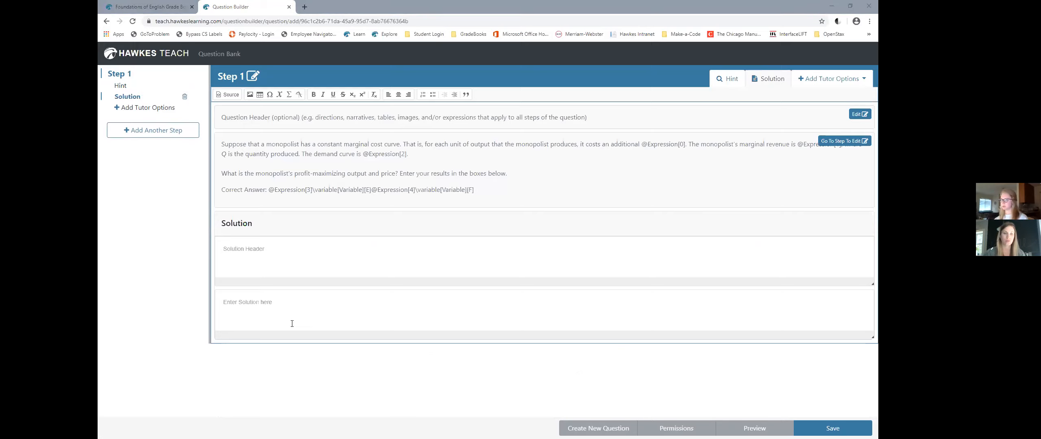
left_click(292, 324)
type("You were asked to answer the following question:  Suppose that a monopolist has a constant marginal cost curve. That is, for each unit of output that the monopolist produces, it costs an additional \\unit{$}\\invistimes[Variable A]. The monopolist's marginal revenue is MR=[Variable B]-[Variable C]Q, where Q is the quantity produced. The demand curve is P=[Variable B]-[Variable D]Q. What is the monopolist's profit-maximizing output and price? The following answer is correct:  Quantity is equal to [Variable E], and price is equal to [Variable F].  This is correct because a monopolist will produce up to the point where MC=MR, and then the monopolist's price is determined by market demand at that quantity.")
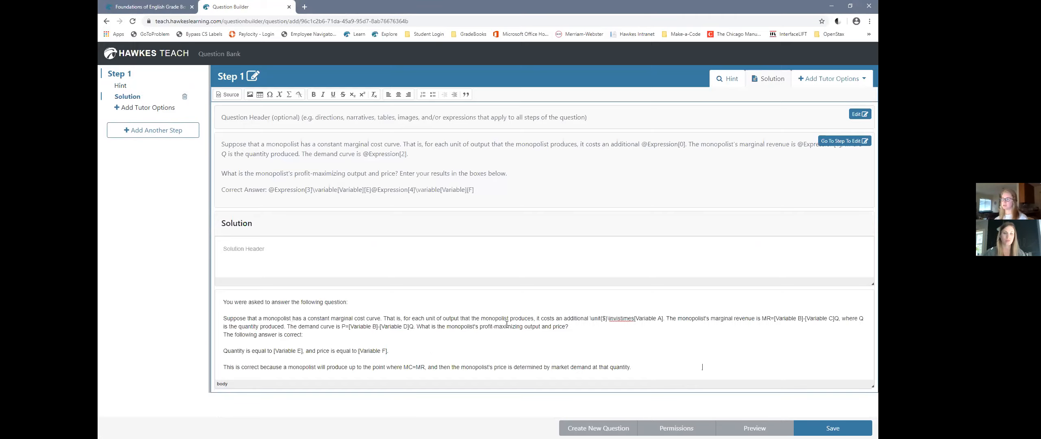
left_click(224, 335)
key("Return")
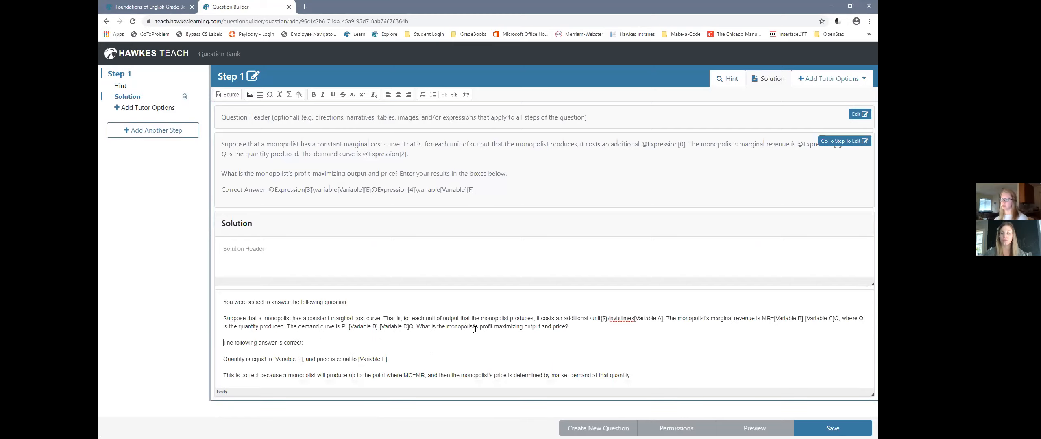
left_click_drag(569, 326, 226, 317)
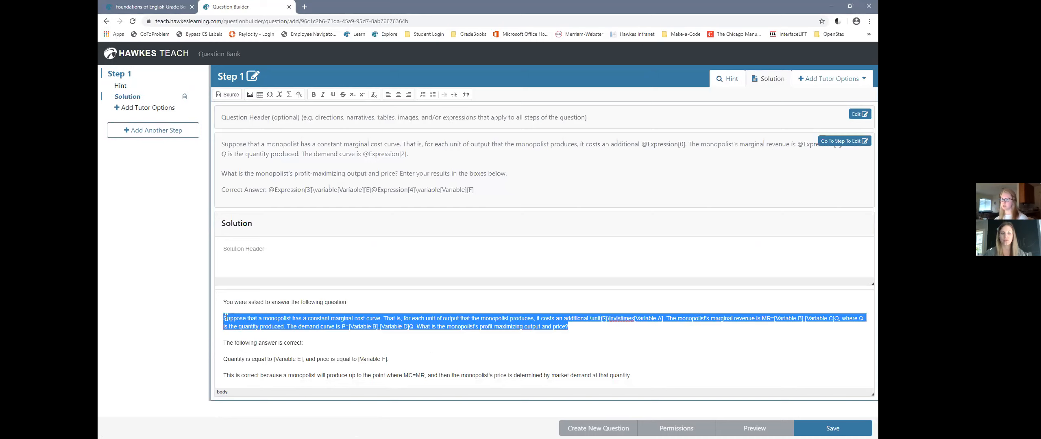
left_click(290, 318)
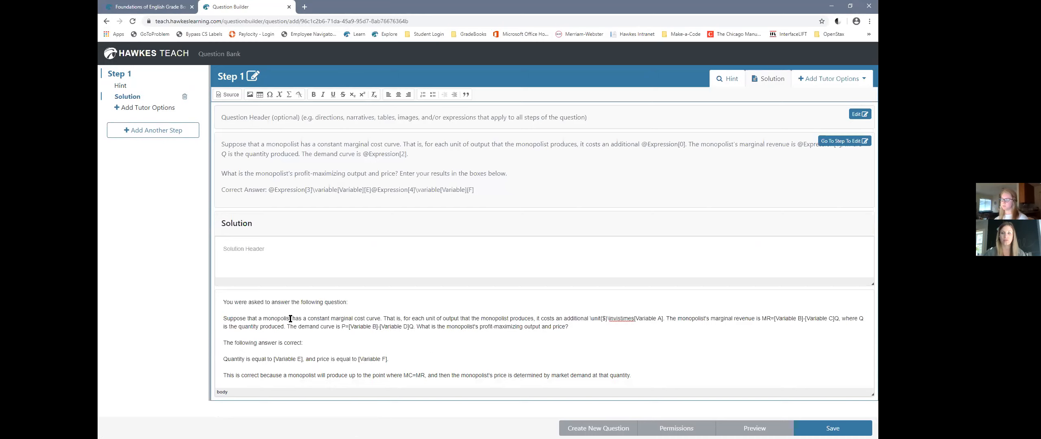
- Add a General Explain Error restating the scenario and ending "Your answer is incorrect. You may have made a mistake in your calculations."
left_click(143, 109)
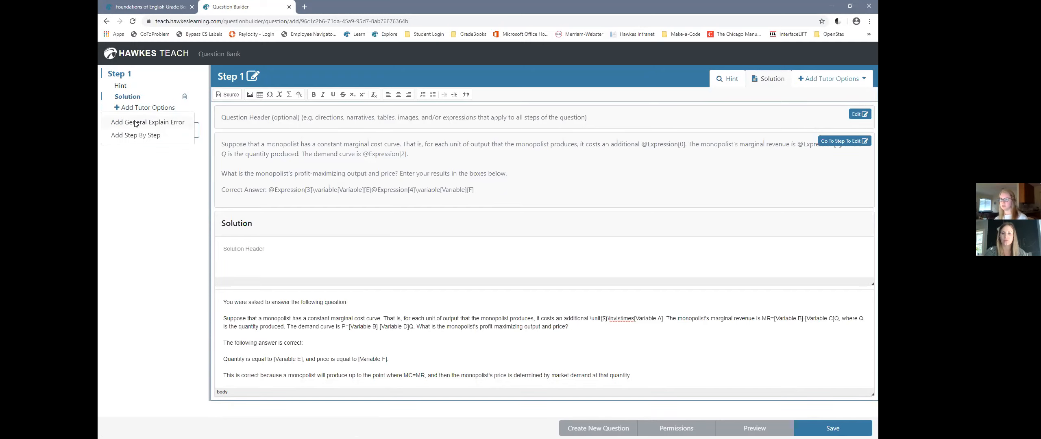
left_click(136, 123)
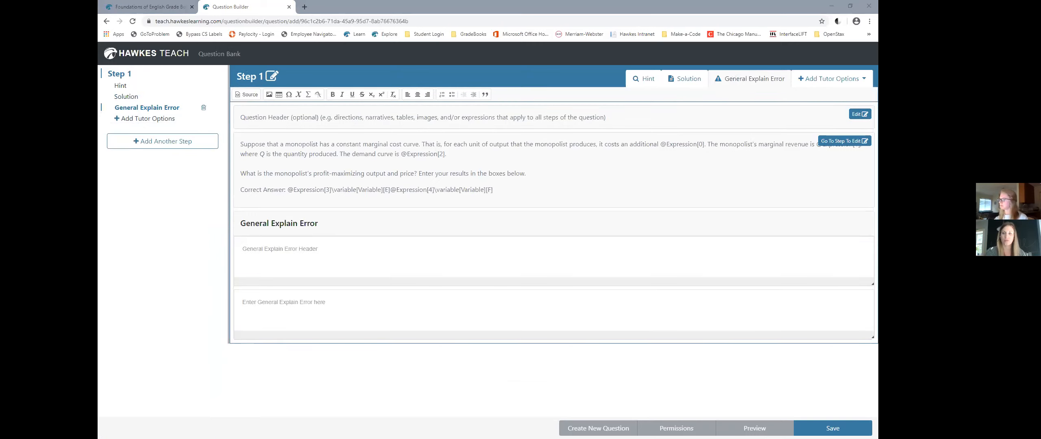
left_click(318, 310)
type("You were asked to find the monopolist's profit-maximizing output and price for the following scenario:  Suppose that a monopolist has a constant marginal cost curve. That is, for each unit of output that the monopolist produces, it costs an additional \\unit{$}\\invistimes[Variable A]. The monopolist's marginal revenue is MR=[Variable B]-[Variable C]Q, where Q is the quantity produced. The demand curve is P=[Variable B]-[Variable D]Q.  Your answer is incorrect. You may have made a mistake in your calculations.")
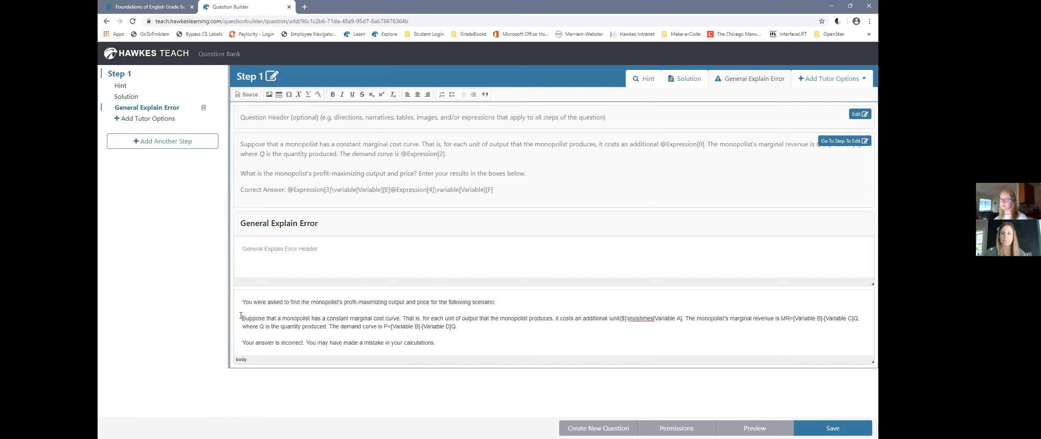
- Copy the source of the restated question, starting at "You were asked to answer the following question", from Answer 2's error explanation
left_click(122, 76)
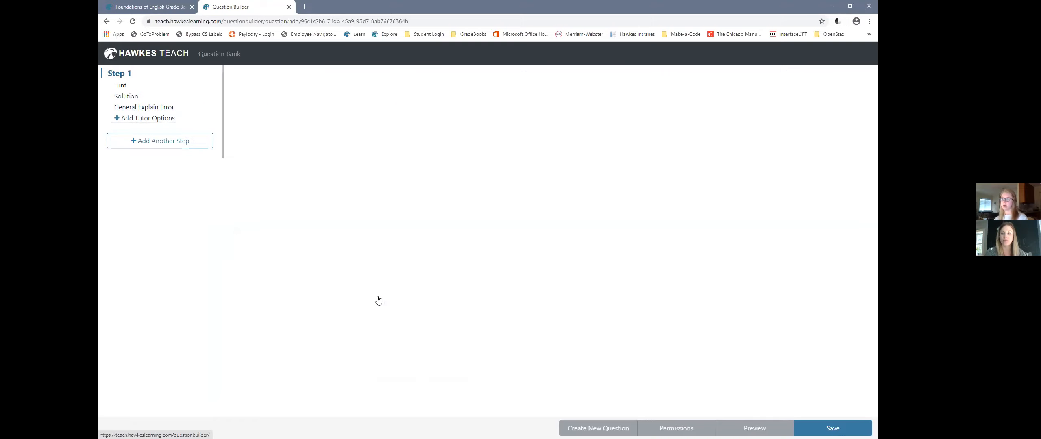
scroll(326, 358, "down", 10)
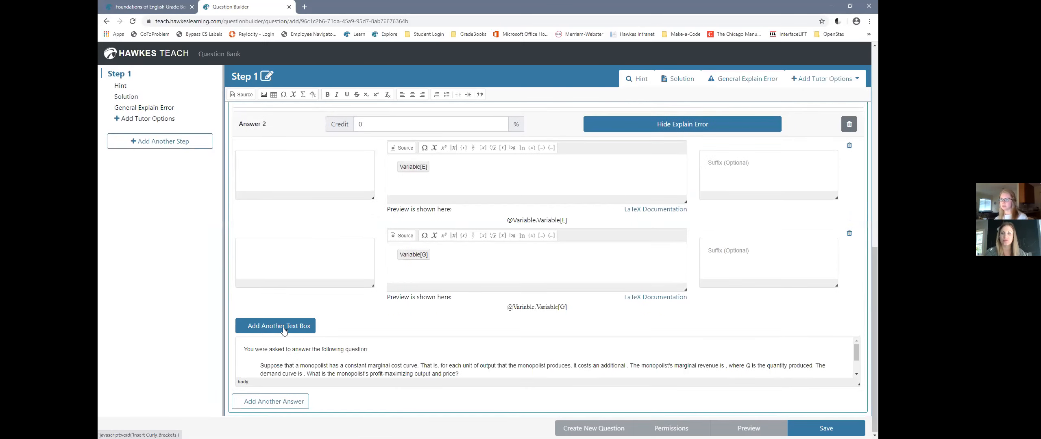
left_click(244, 95)
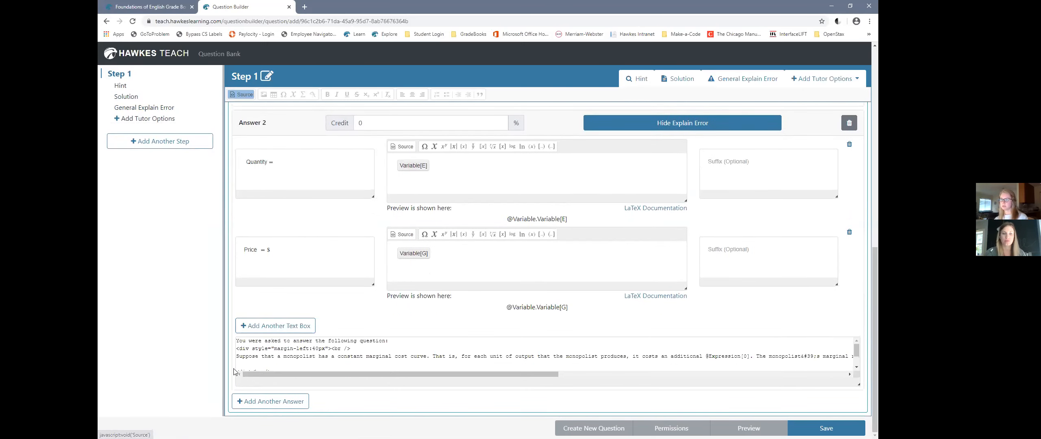
mouse_move(236, 340)
left_mouse_down()
mouse_move(281, 363)
mouse_move(238, 350)
left_mouse_up()
key("ctrl+c")
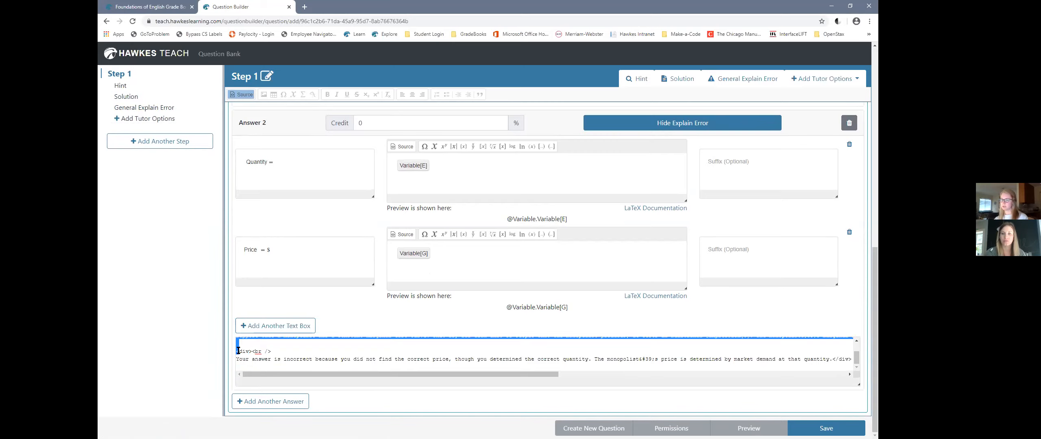
left_click(243, 94)
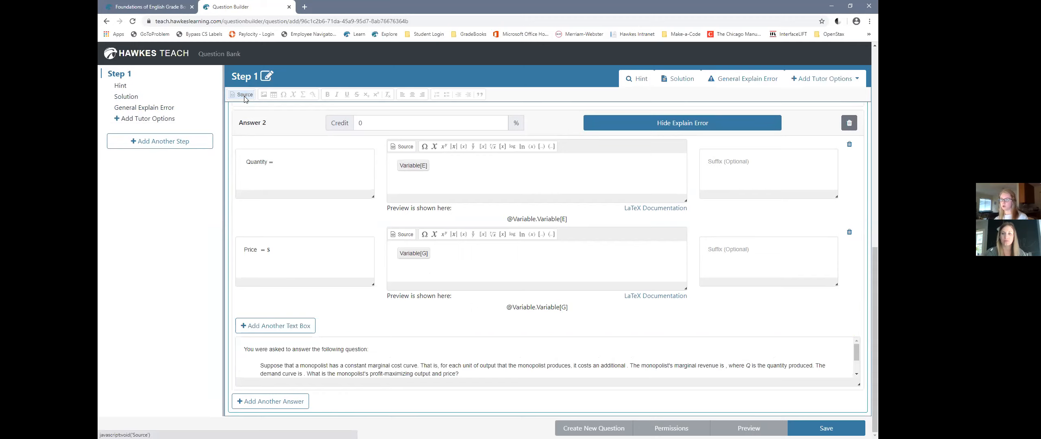
- Replace the restated question in the hint's source with the copied source, keeping the "Ask yourself" paragraph, and return to the formatted view
left_click(120, 86)
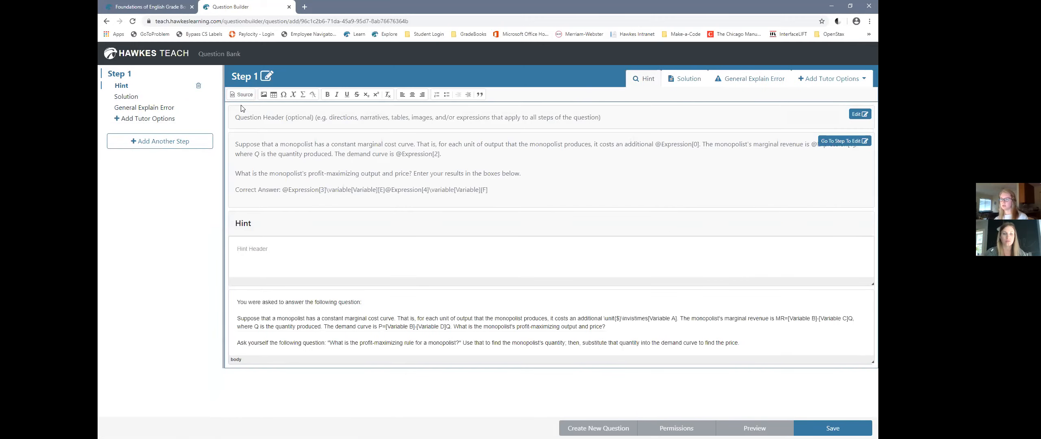
left_click(243, 95)
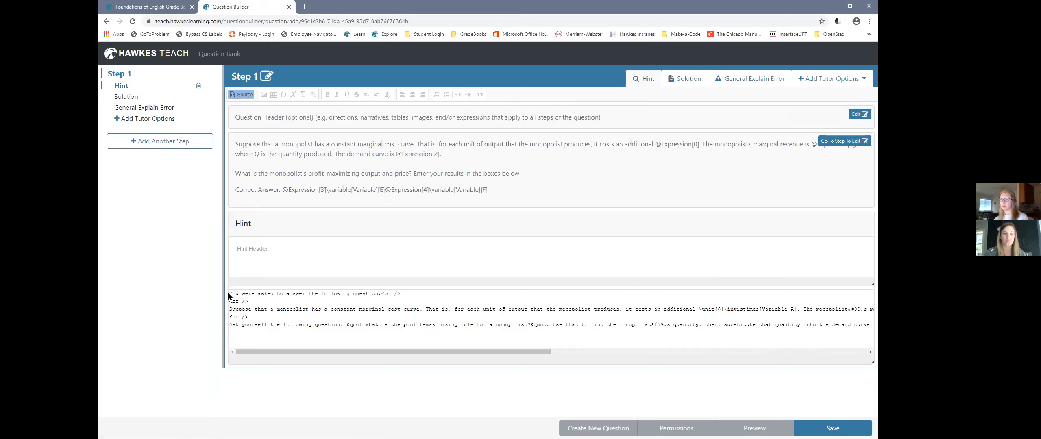
left_click_drag(229, 293, 229, 316)
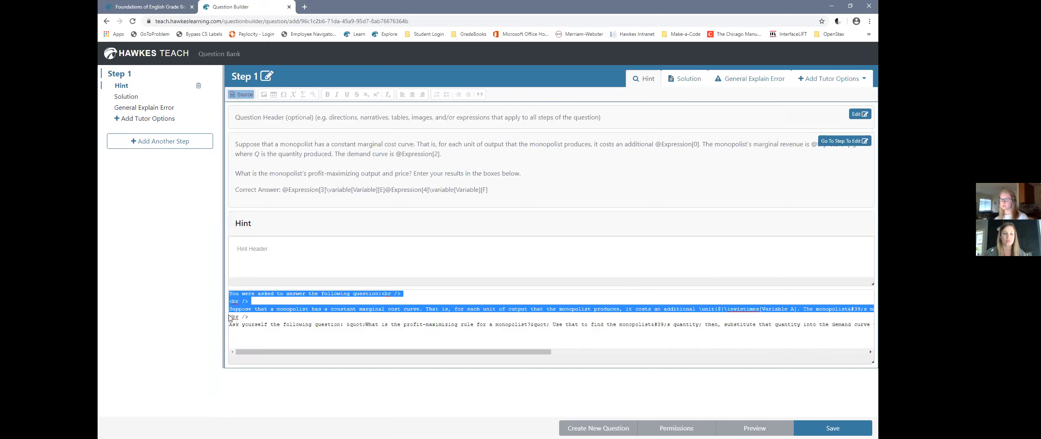
key("ctrl+v")
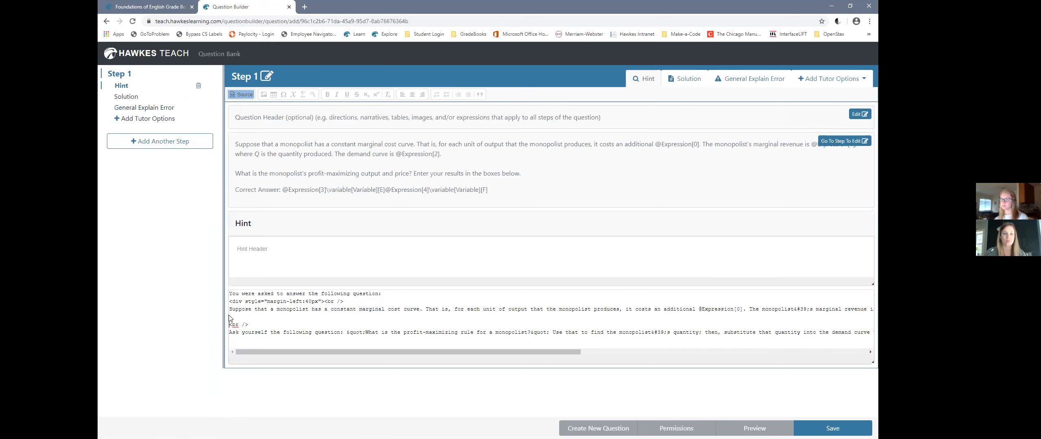
left_click(240, 96)
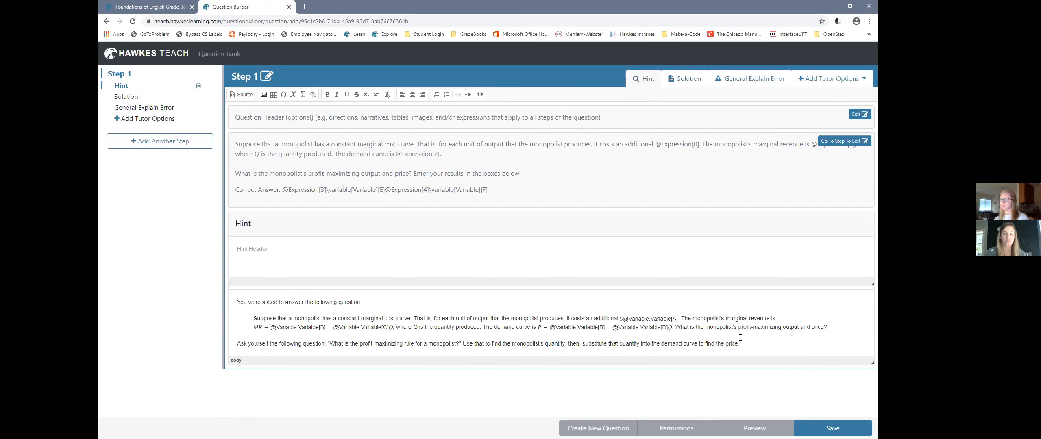
left_click(505, 310)
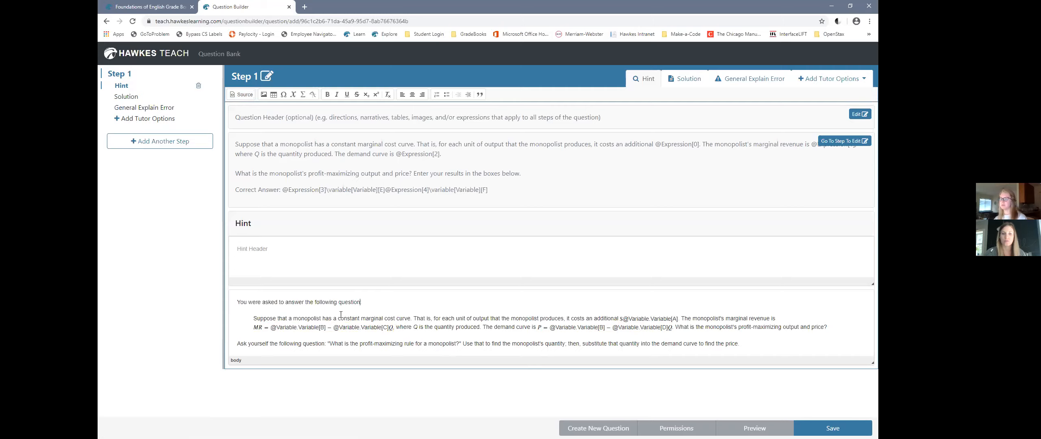
- Add a Step By Step tutor option to Step 1, and look over the General Explain Error and Solution texts
left_click(156, 123)
left_click(156, 134)
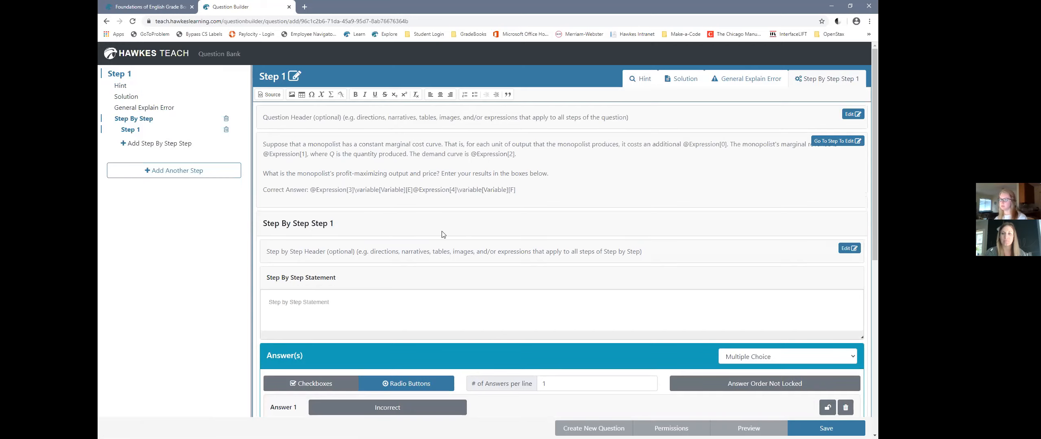
scroll(443, 235, "down", 1)
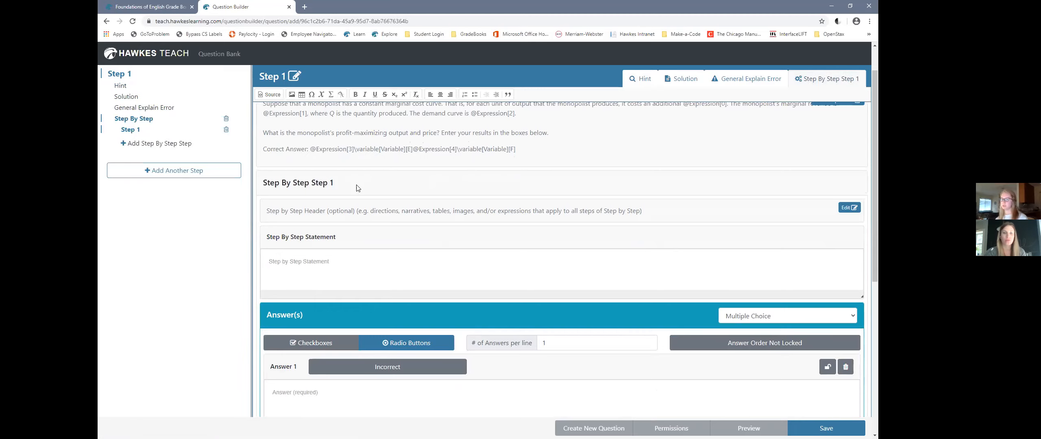
scroll(358, 190, "down", 1)
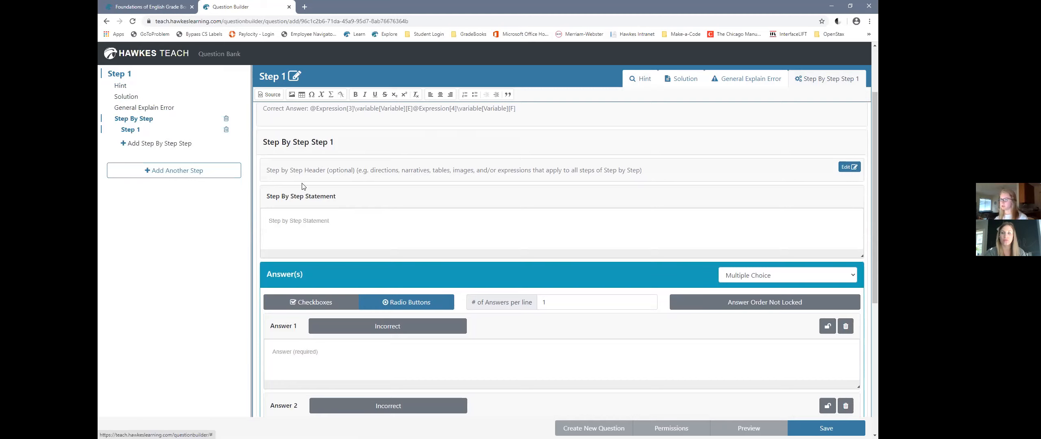
left_click(134, 108)
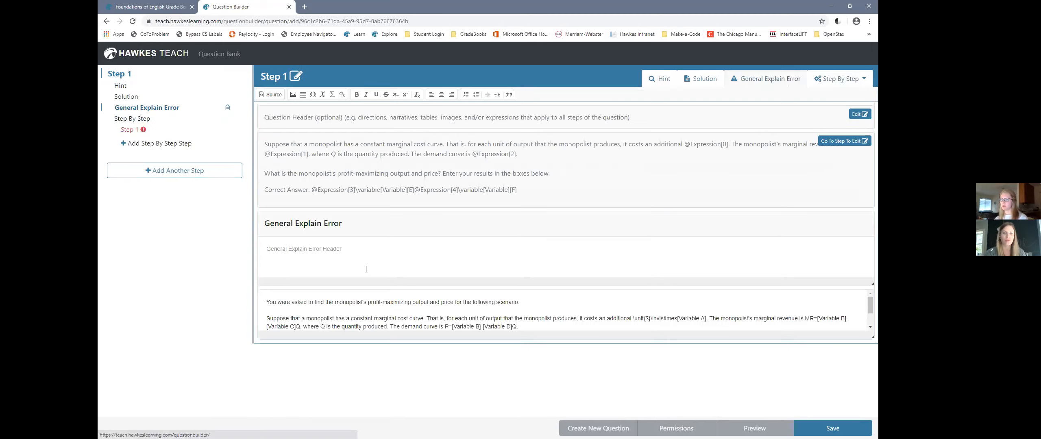
left_click(128, 98)
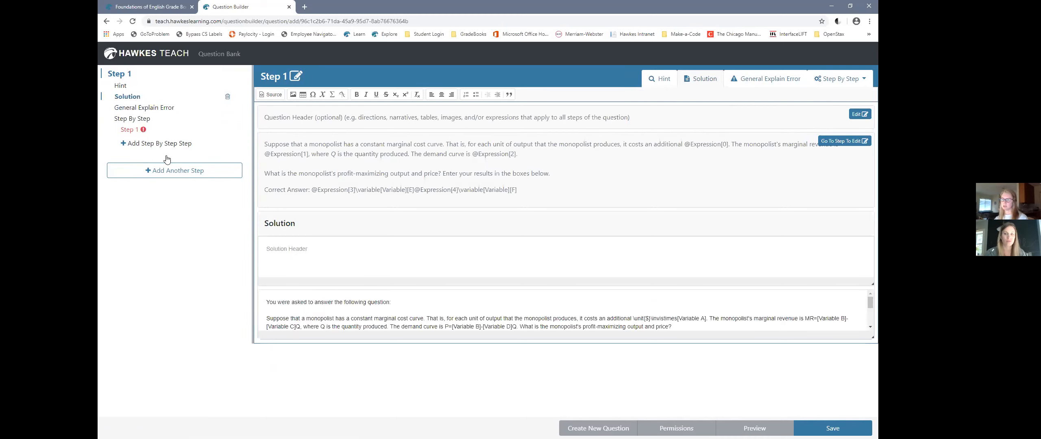
- Fill the Step by Step Header with the copied source of the restated question, check its formatted view and accept it
left_click(146, 118)
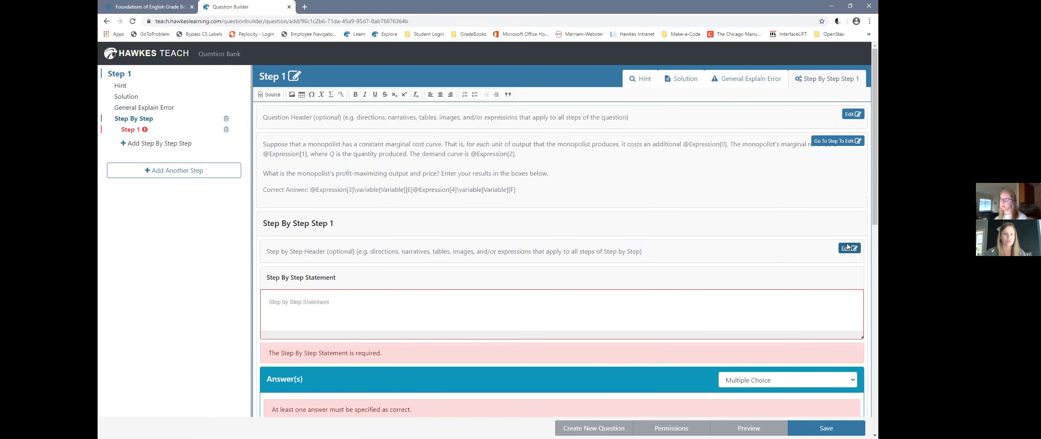
left_click(846, 249)
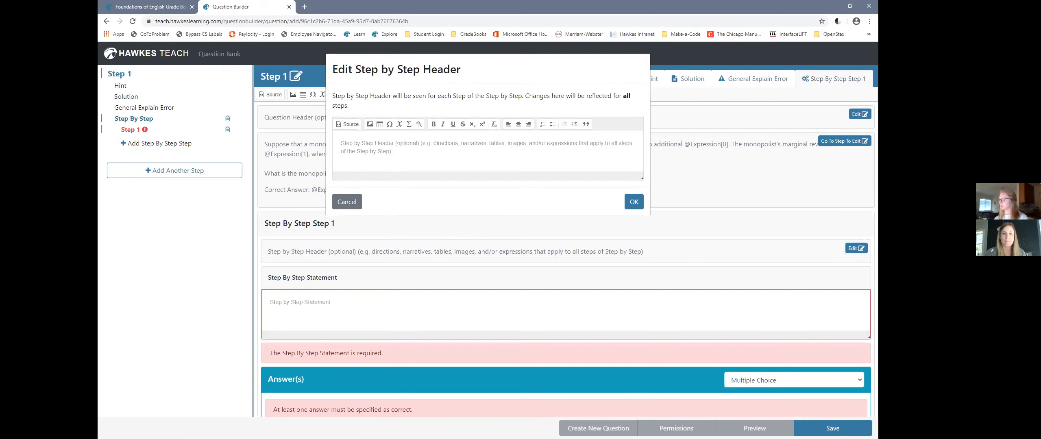
left_click(350, 124)
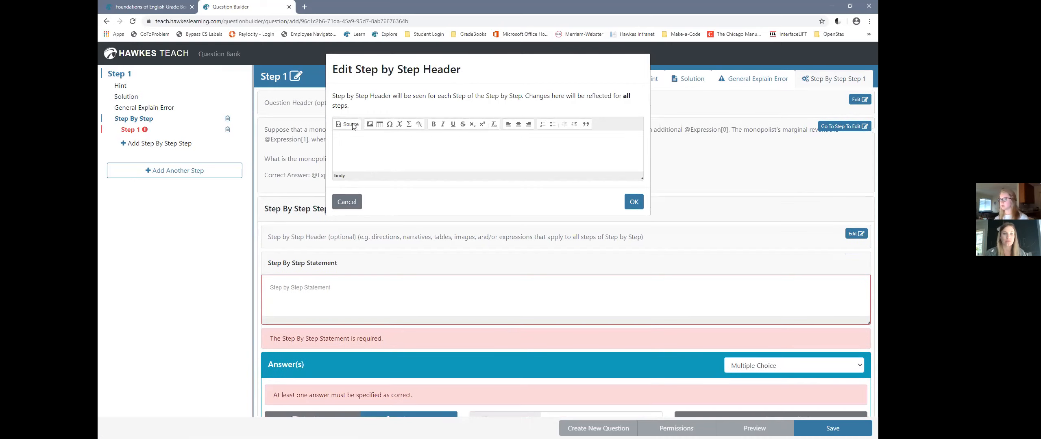
key("ctrl+v")
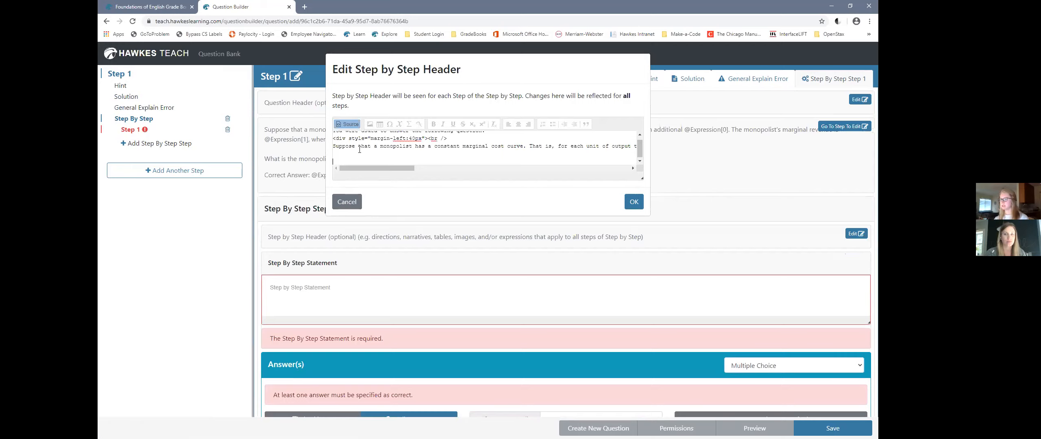
scroll(360, 148, "up", 1)
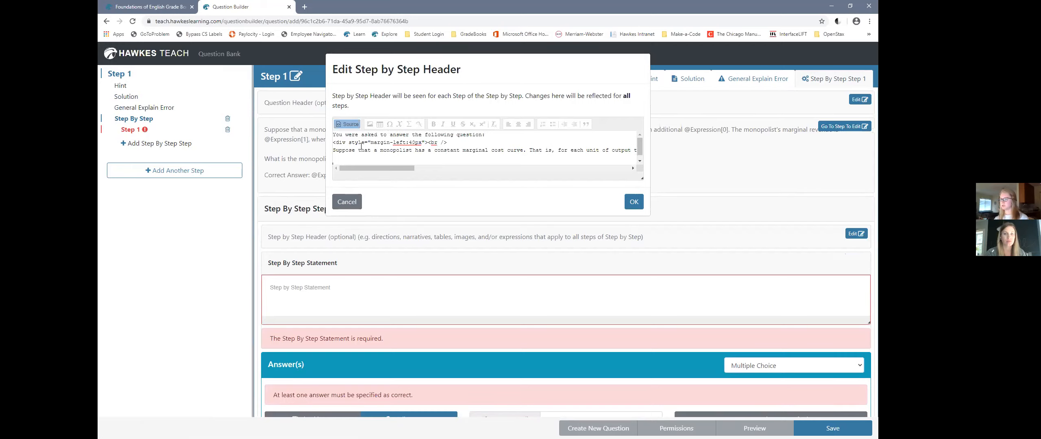
left_click(349, 124)
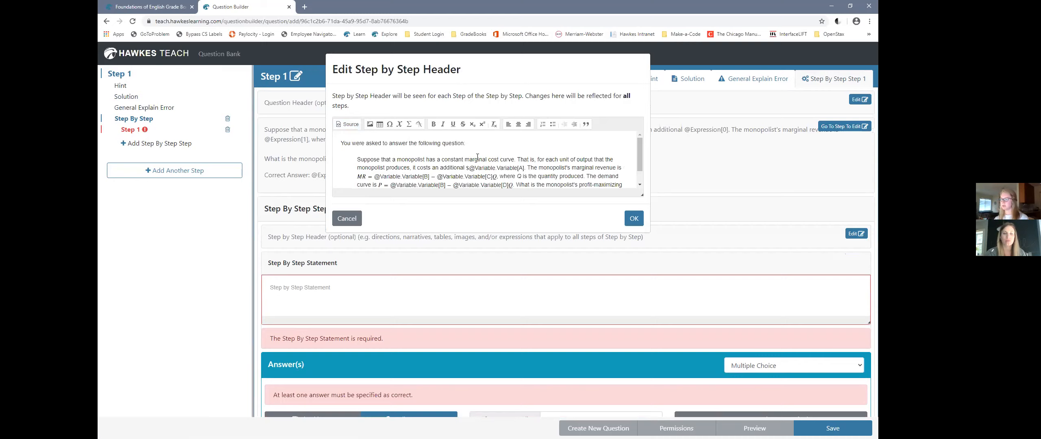
scroll(477, 157, "down", 1)
scroll(477, 157, "up", 2)
left_click(633, 218)
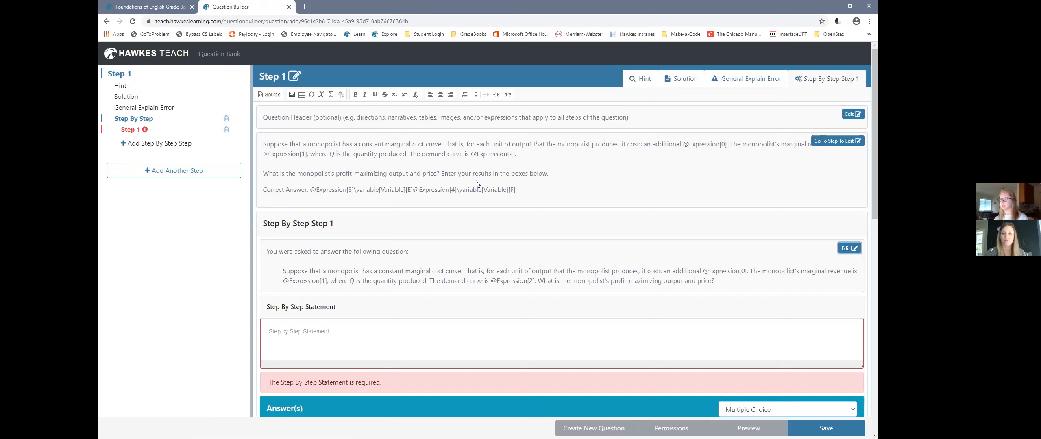
- Write Step 1's statement: "In this problem, MR=[Variable B]-[Variable C]Q, where Q is the quantity produced. Set MC=MR.", with second line "[Variable A]=[Variable B]-[Variable C]Q"
scroll(476, 186, "down", 1)
scroll(423, 218, "down", 3)
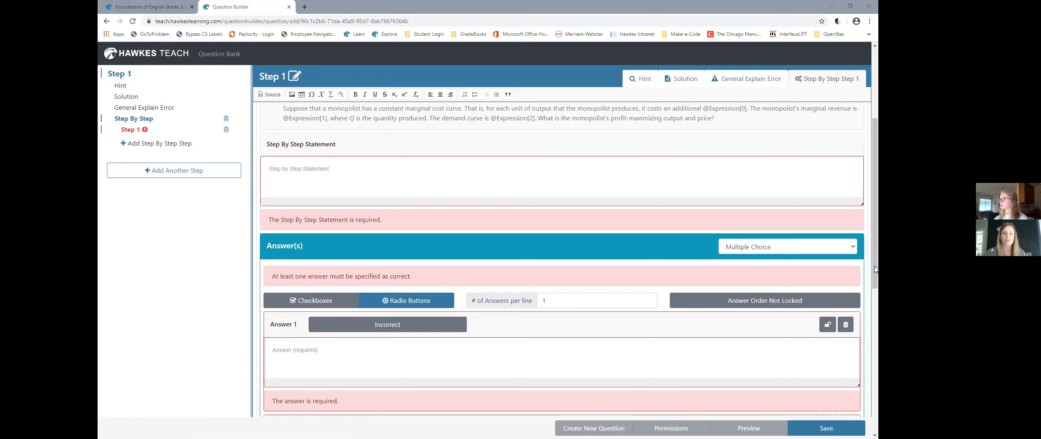
left_click(291, 171)
type("In this problem, MR=[Variable B]-[Variable C]Q, where Q is the quantity produced. Set MC=MR. [Variable A]=[Variable B]-[Variable C]Q")
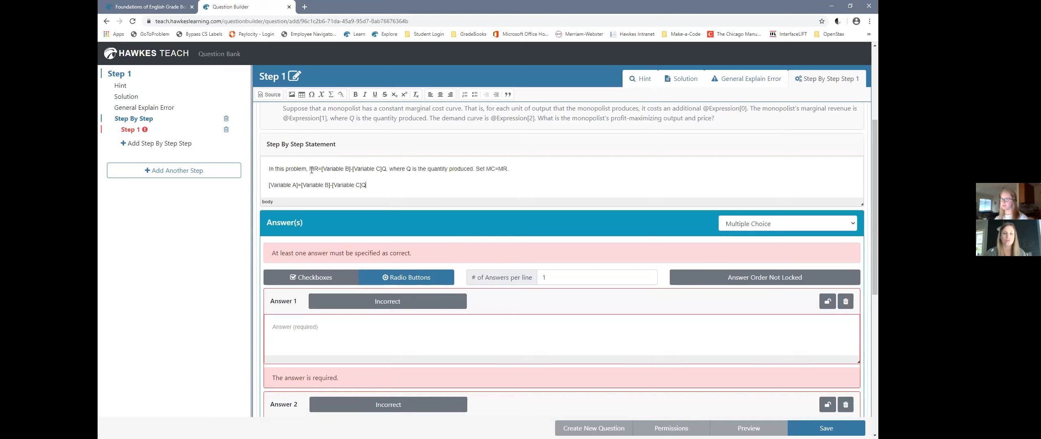
left_click_drag(310, 169, 385, 169)
left_click(342, 192)
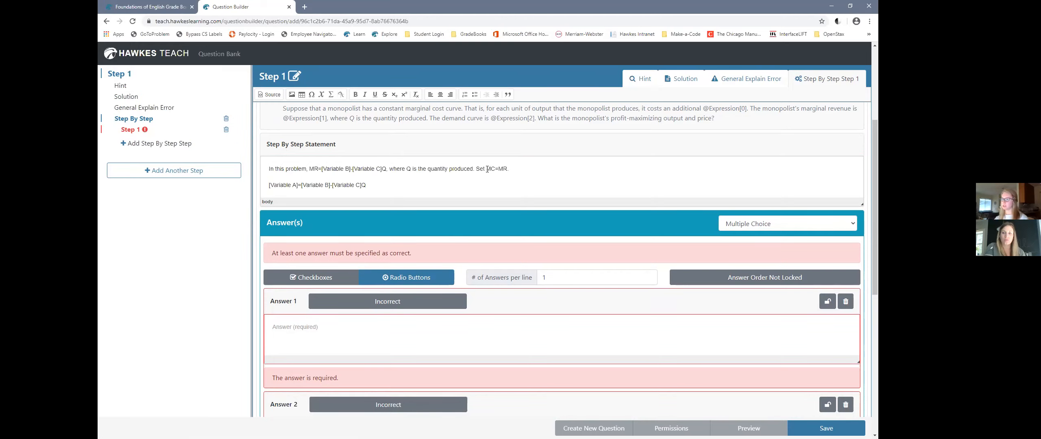
- Convert "MC=MR" in the Step 1 statement into a math expression with the Expression Builder
left_click_drag(504, 170, 503, 170)
left_click(331, 94)
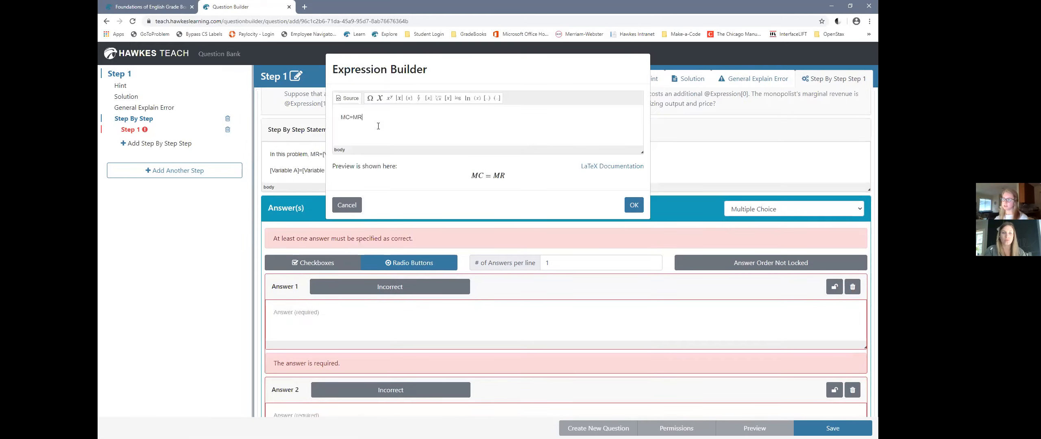
left_click(637, 208)
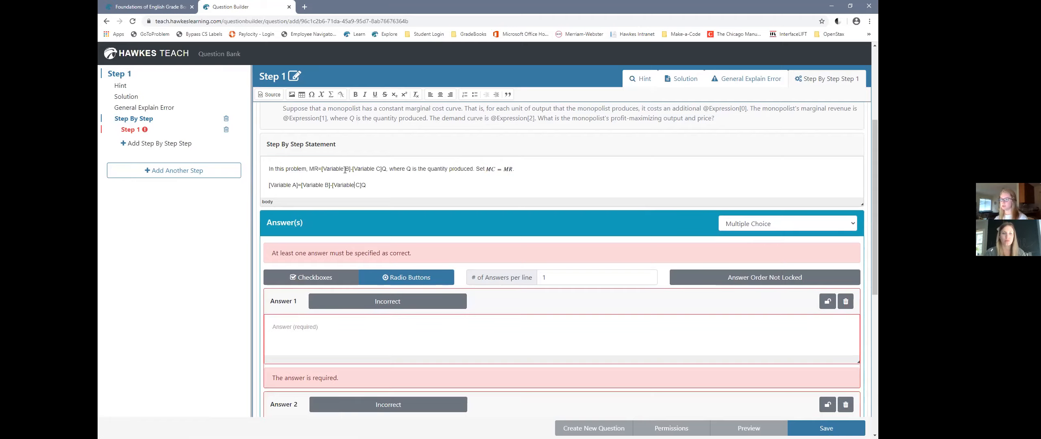
- Change the Step 1 answer type to Free Response and enter "[Variable B]-[Variable C]Q=" as Answer 1's prefix
scroll(706, 156, "down", 2)
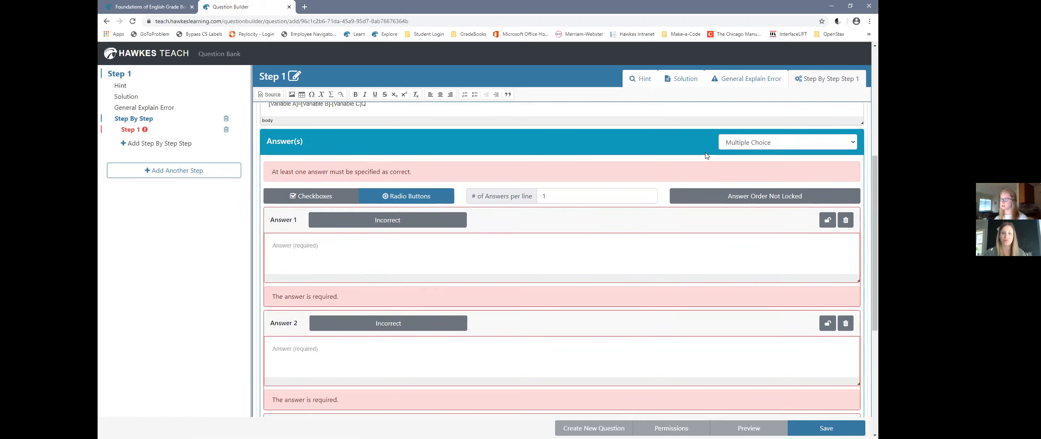
left_click(740, 142)
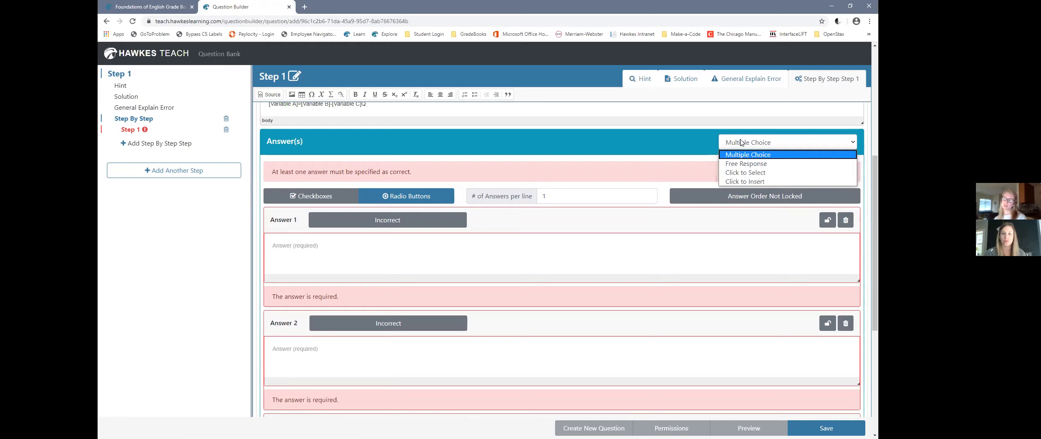
left_click(750, 165)
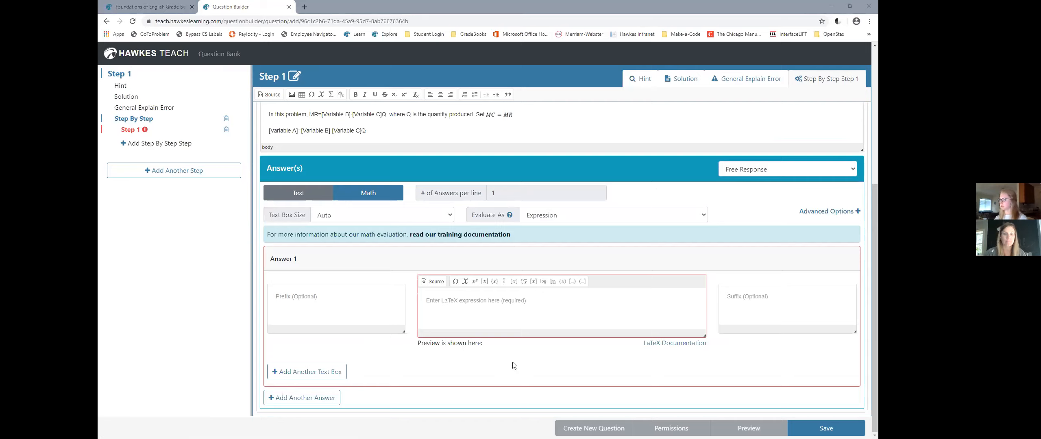
left_click(306, 303)
type("[Variable B]-[Variable C]Q=")
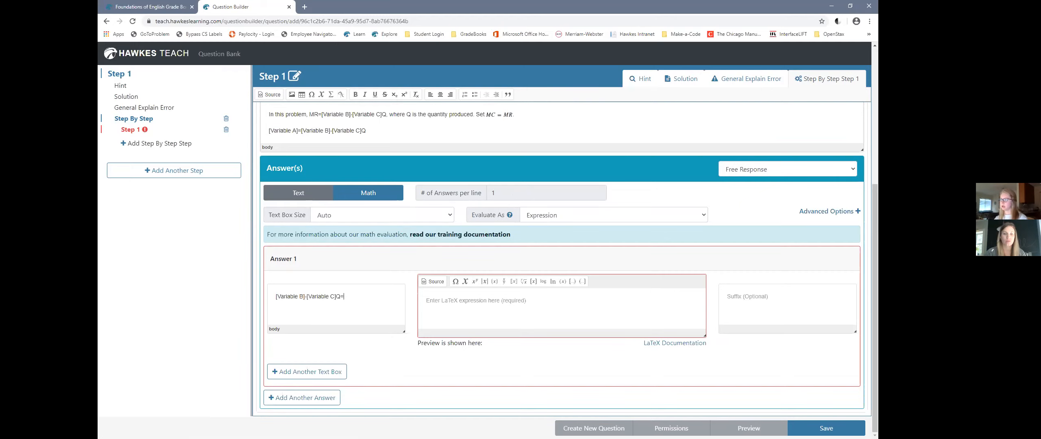
- Insert column A of the existing variable as the answer expression for Answer 1 in Step 1
left_click(465, 282)
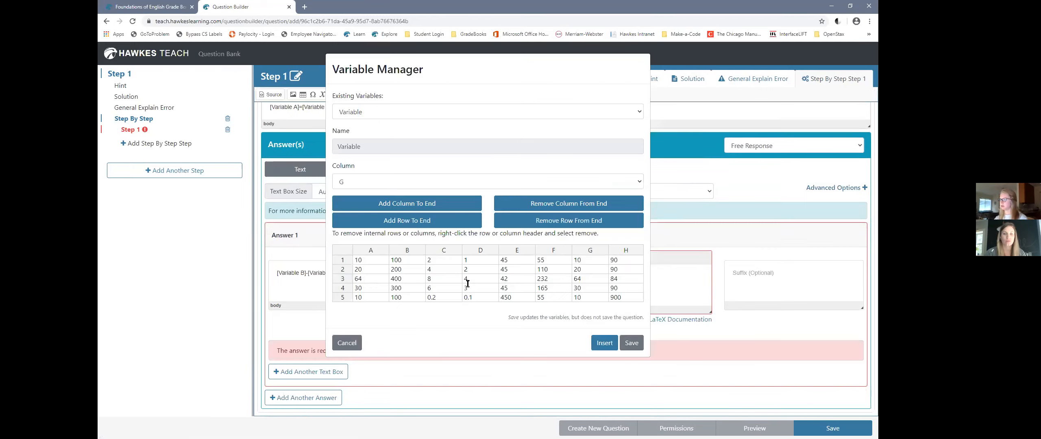
left_click(363, 181)
left_click(366, 194)
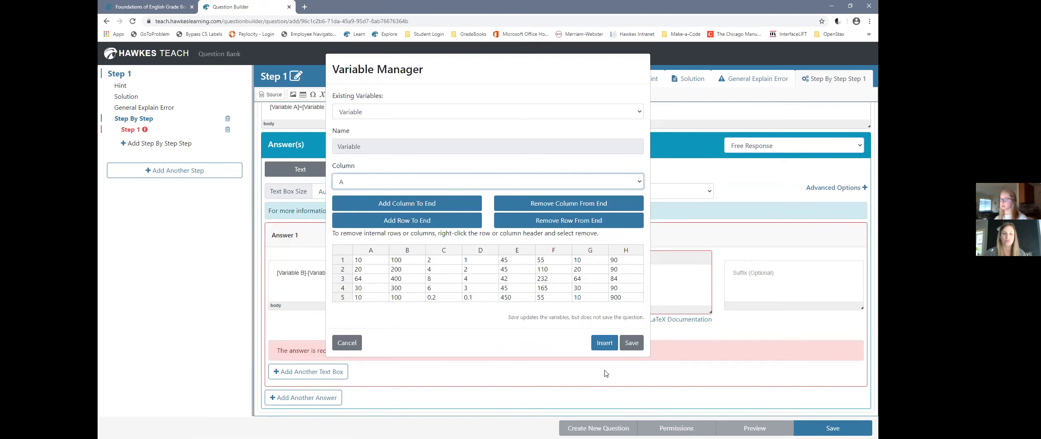
left_click(605, 343)
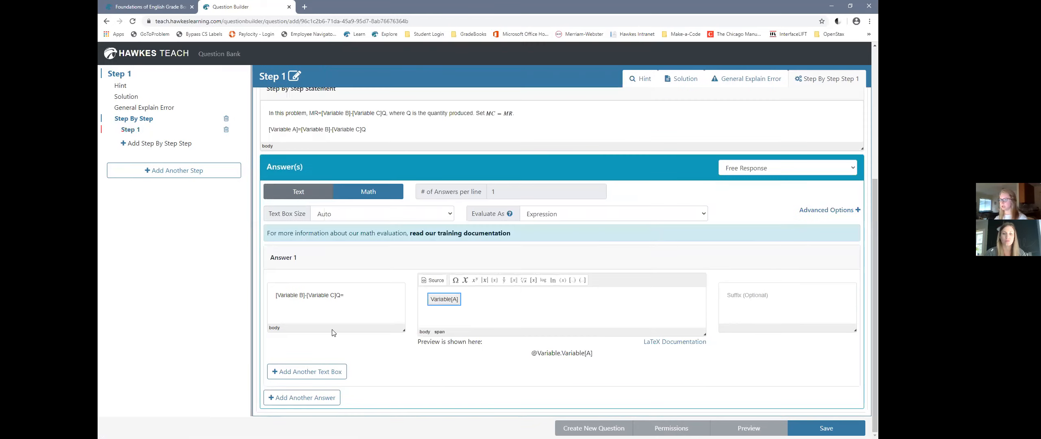
- Add a second Step By Step step with the statement "Then, solve for Q."
left_click(157, 144)
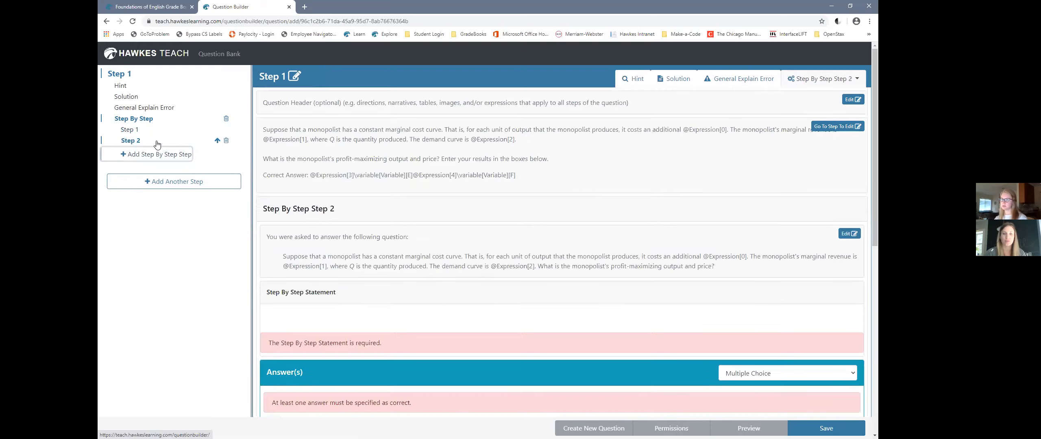
scroll(562, 260, "down", 1)
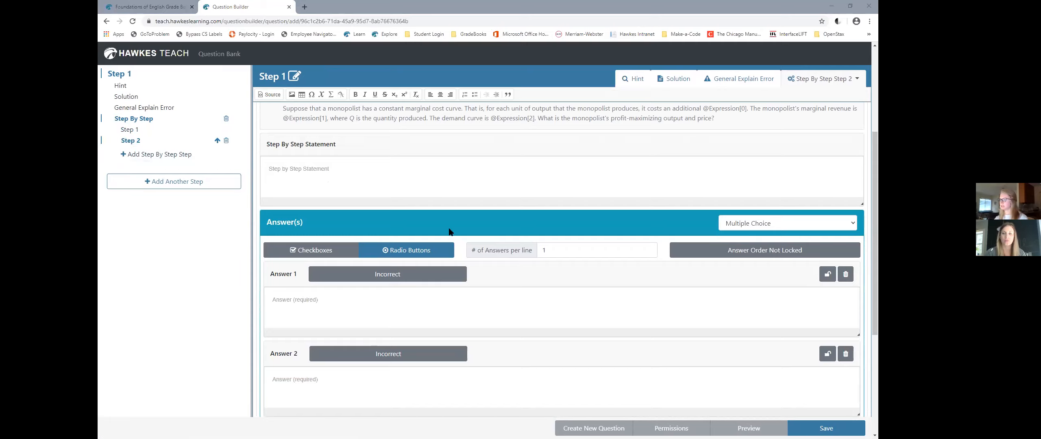
left_click(349, 167)
type("Then, solve for Q.")
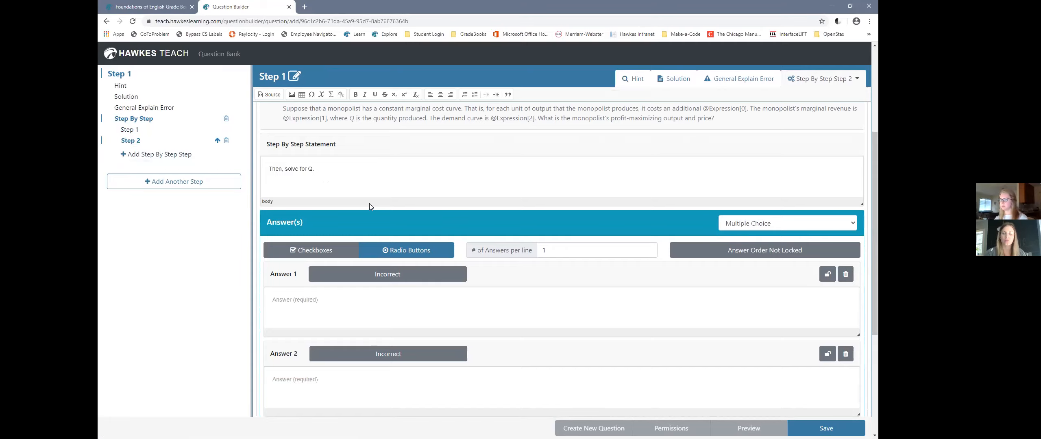
- Change the Step 2 answer type to Free Response and give Answer 1 the prefix "Q=" as a math expression
scroll(723, 211, "down", 1)
left_click(734, 186)
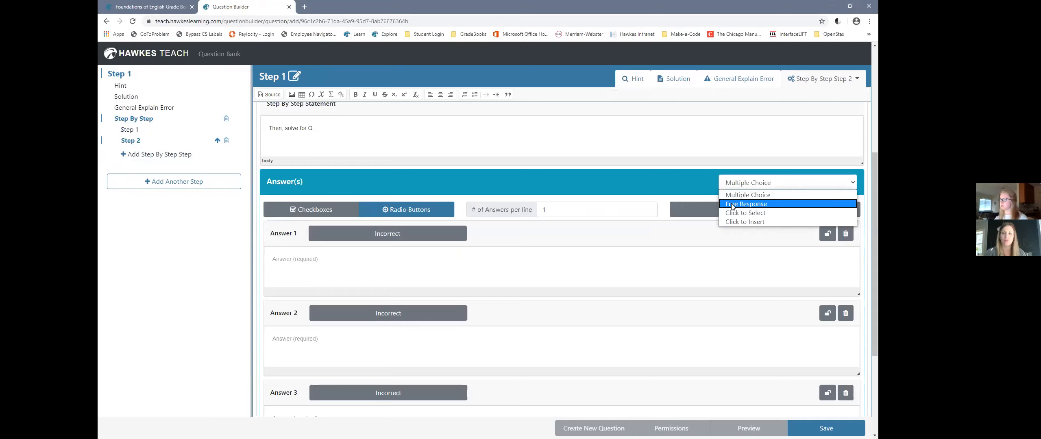
left_click(791, 204)
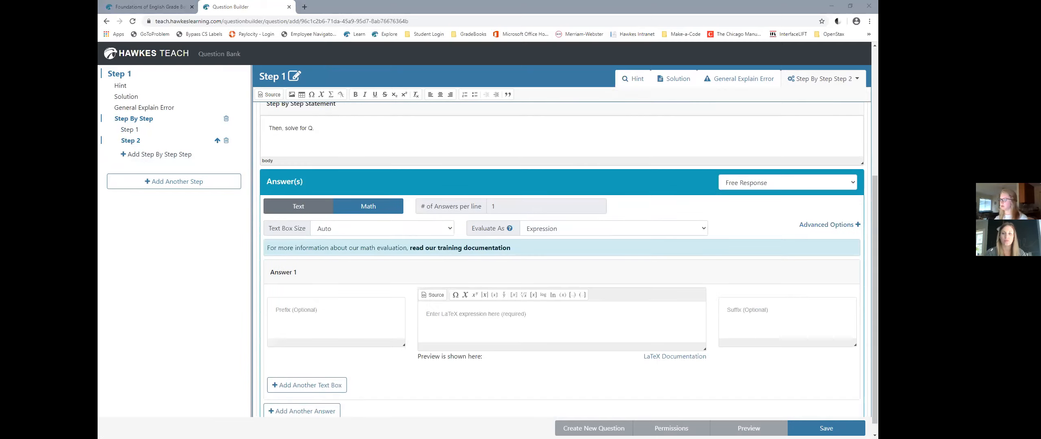
left_click(329, 318)
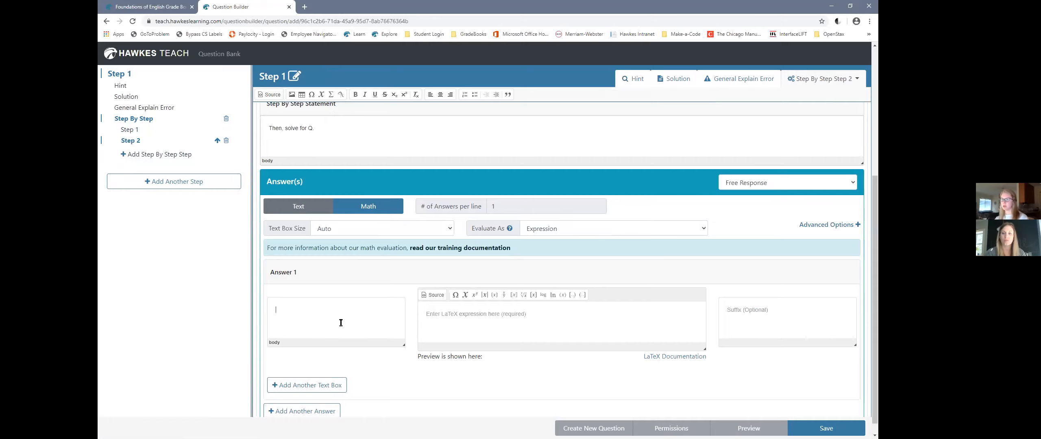
left_click(333, 98)
type("Q=")
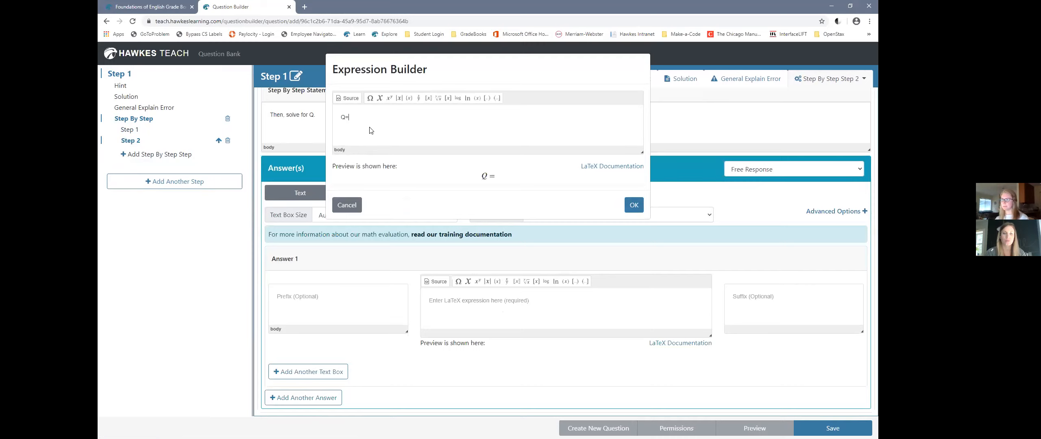
left_click(634, 205)
scroll(470, 304, "down", 1)
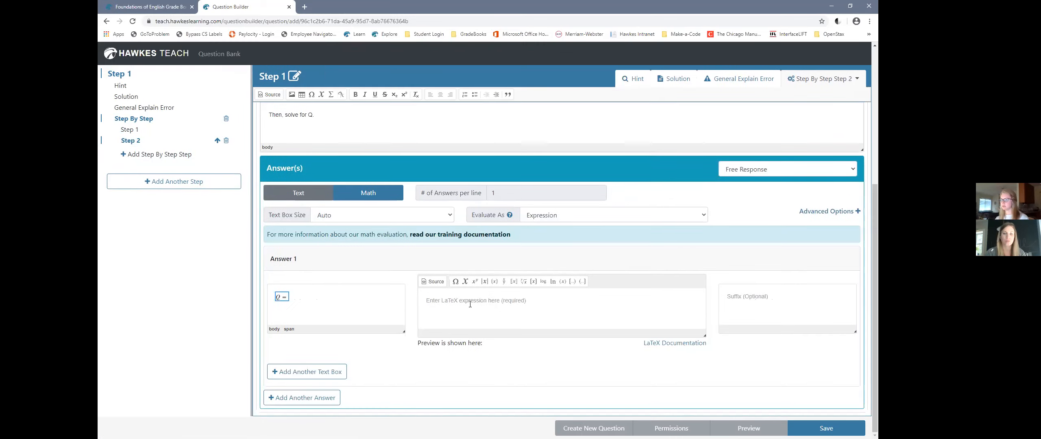
- Insert column E of the existing variable as the answer expression for Answer 1 in Step 2
left_click(465, 281)
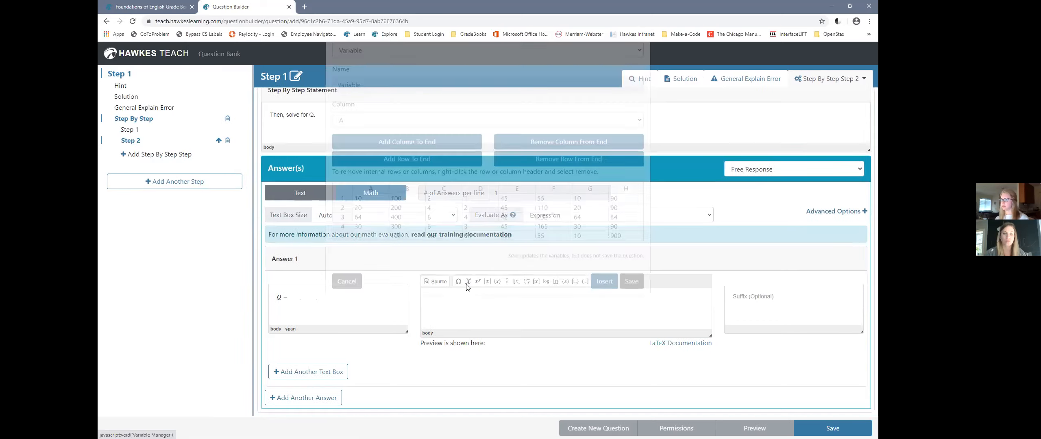
left_click(414, 181)
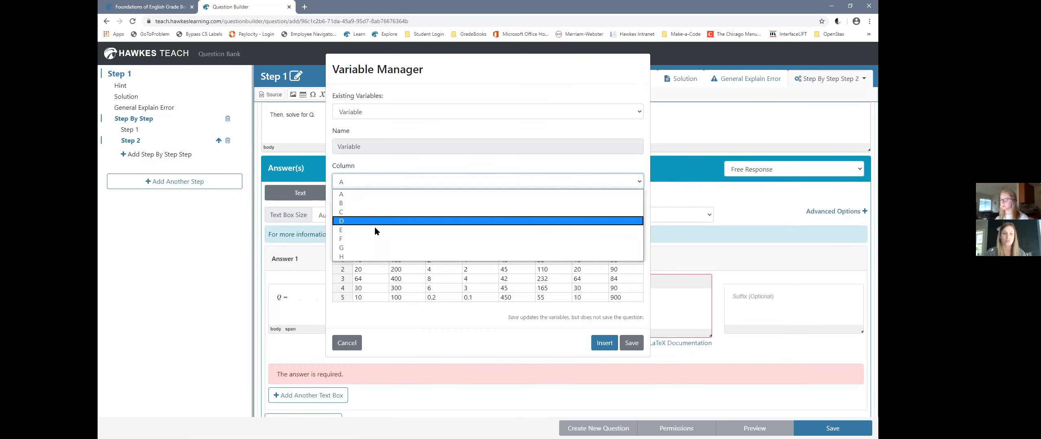
left_click(641, 374)
left_click(604, 343)
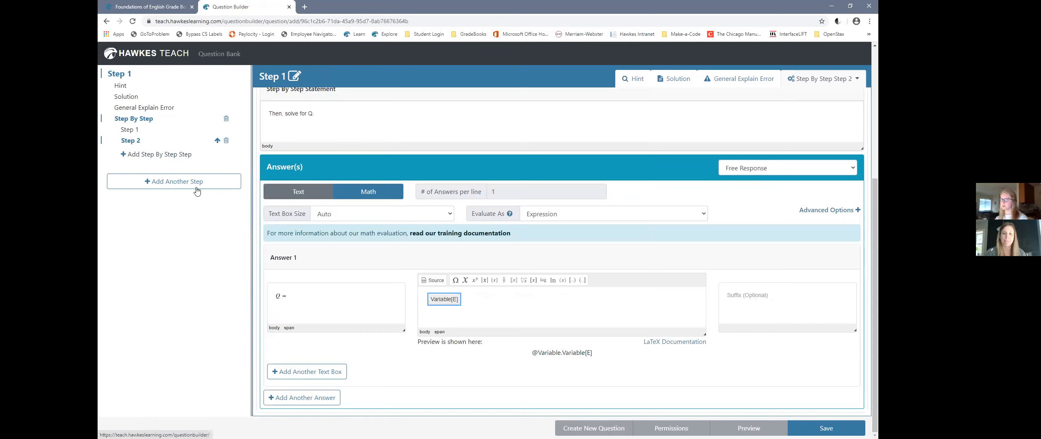
- Add a third Step By Step step stating "The demand curve is P=[Variable B]-[Variable D]Q, so if Q=[Variable E], what does P equal?"
left_click(197, 154)
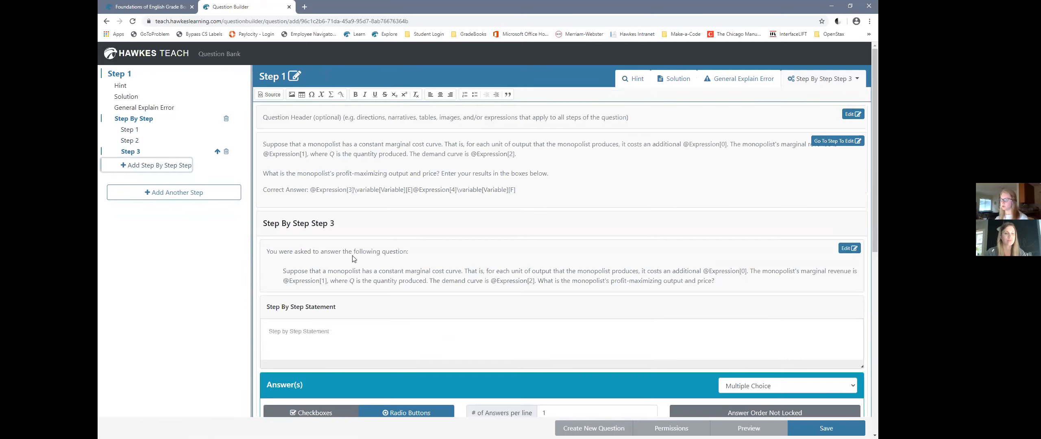
scroll(576, 259, "up", 1)
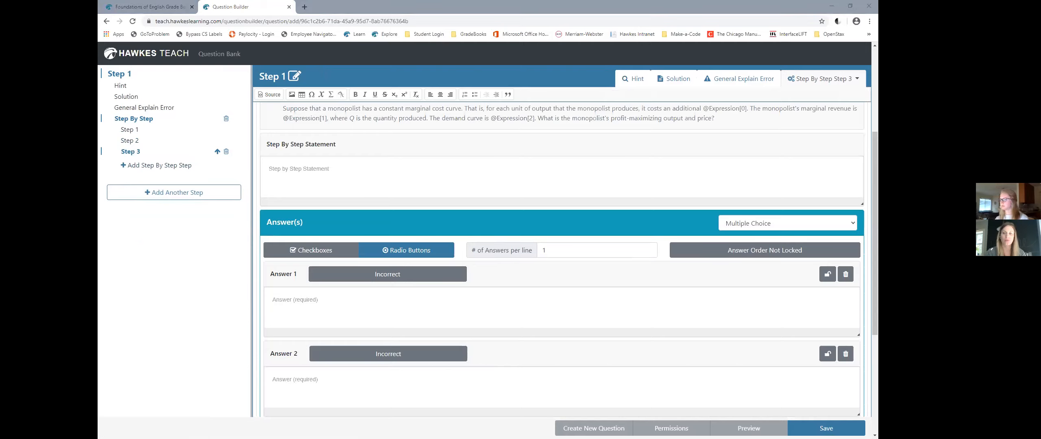
left_click(340, 166)
type("The demand curve is P=[Variable B]-[Variable D]Q, so if Q=[Variable E], what does P equal?")
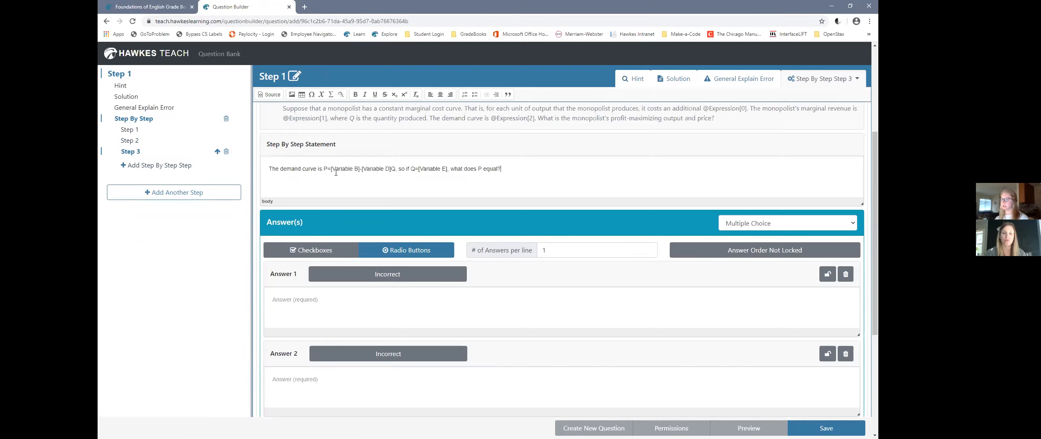
left_click_drag(324, 169, 395, 170)
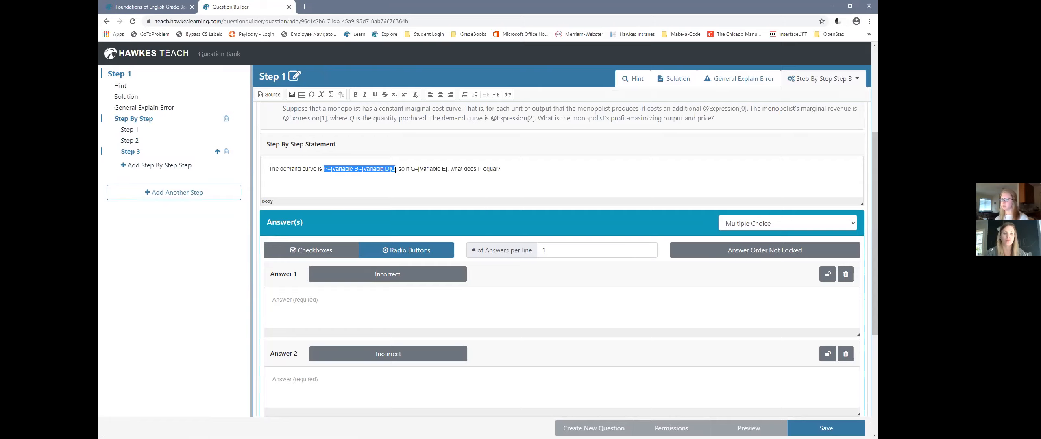
left_click(553, 193)
scroll(562, 195, "down", 2)
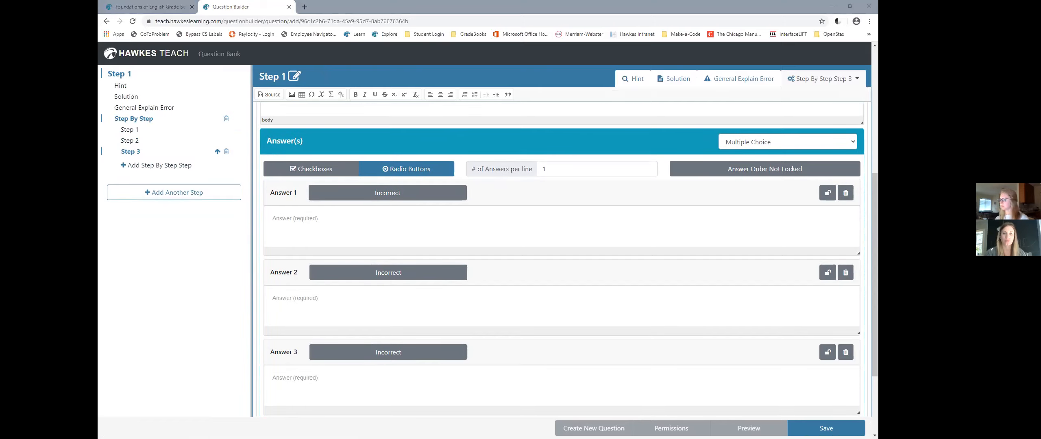
- Change the Step 3 answer type to Free Response and give Answer 1 the math-expression prefix "P=[Variable B]-[Variable D]Q="
left_click(788, 146)
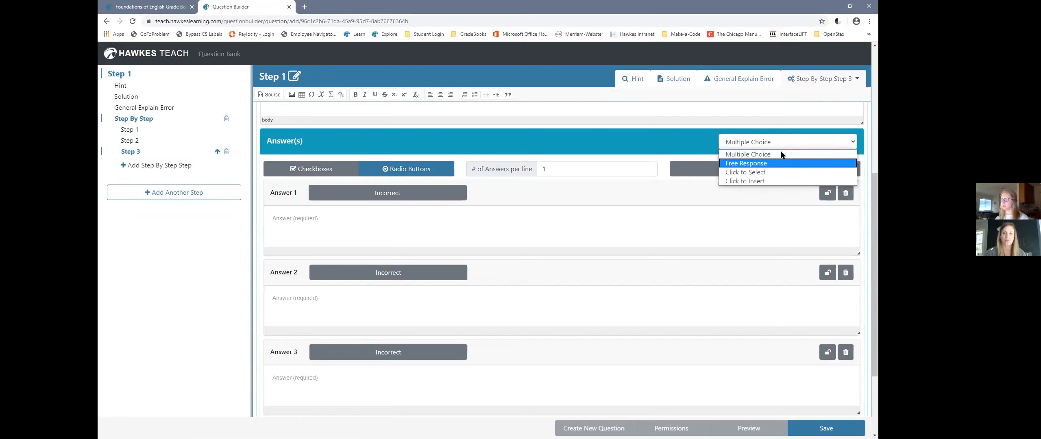
left_click(772, 163)
left_click(338, 288)
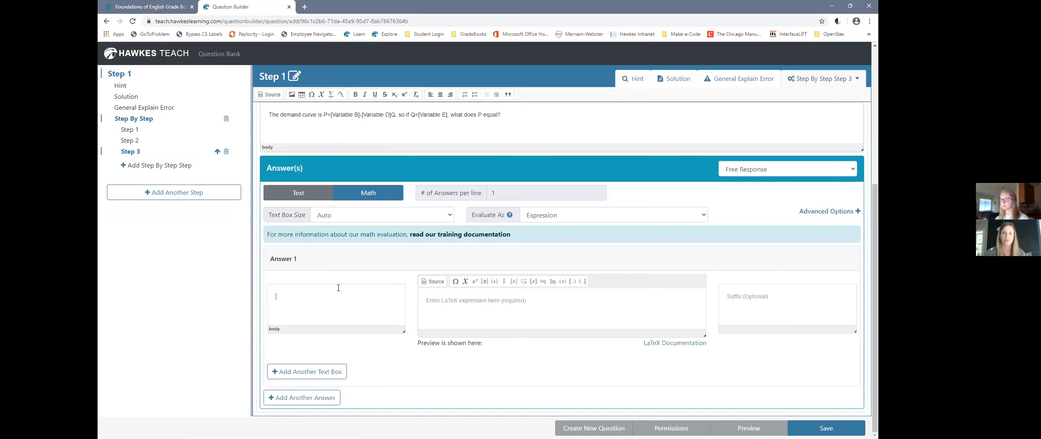
left_click(331, 94)
type("P=[Variable B]-[Variable D]Q=")
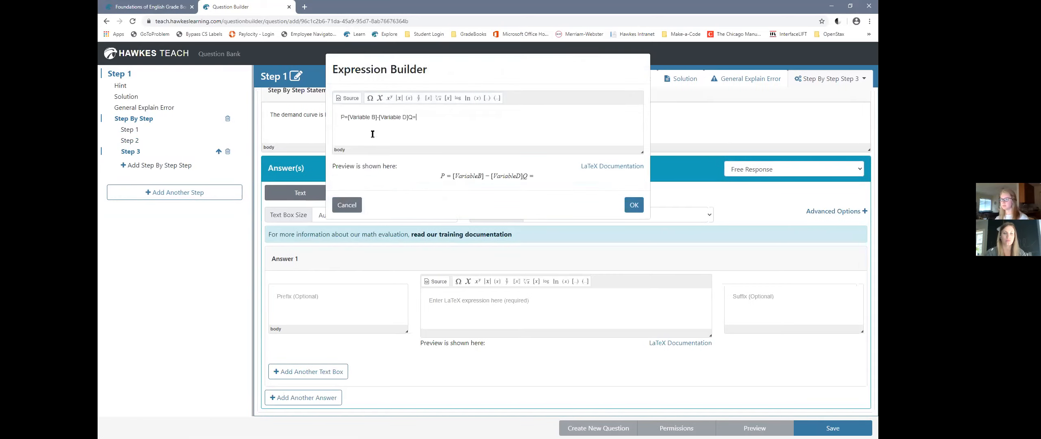
left_click(634, 205)
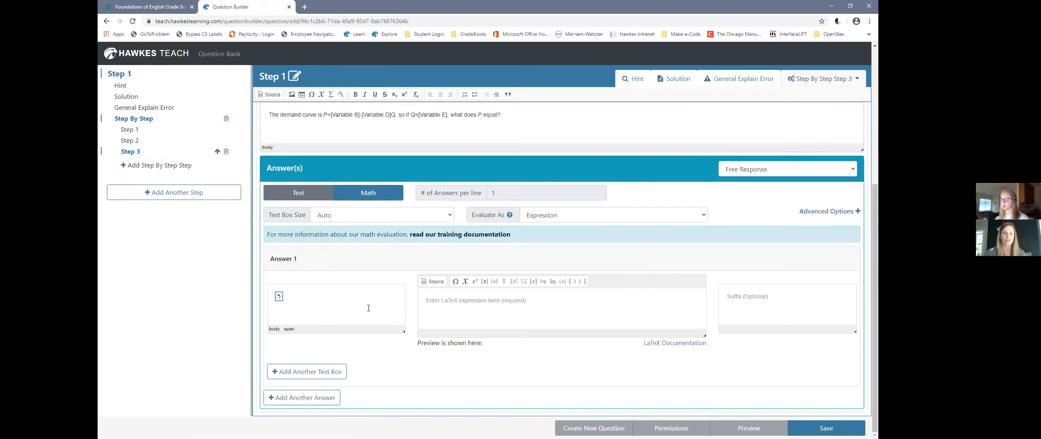
- Insert column F of the existing variable as the answer expression for Answer 1 in Step 3
left_click(478, 304)
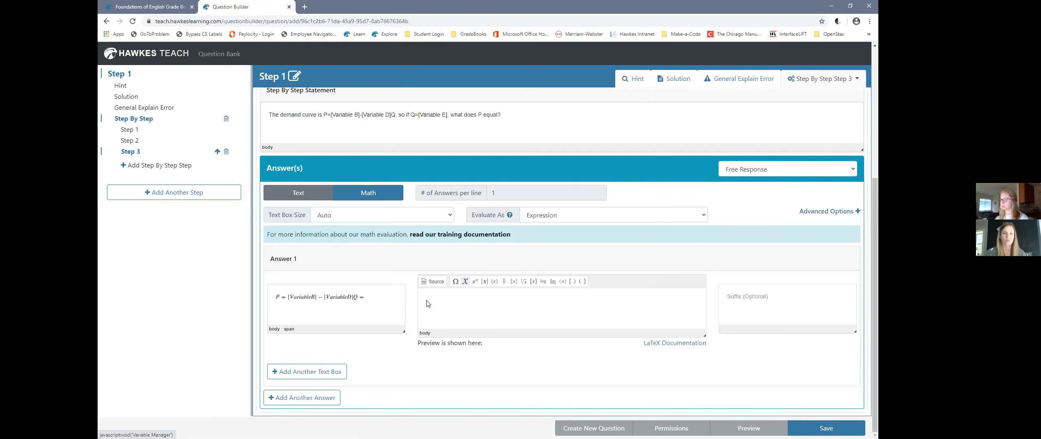
left_click(465, 282)
left_click(381, 181)
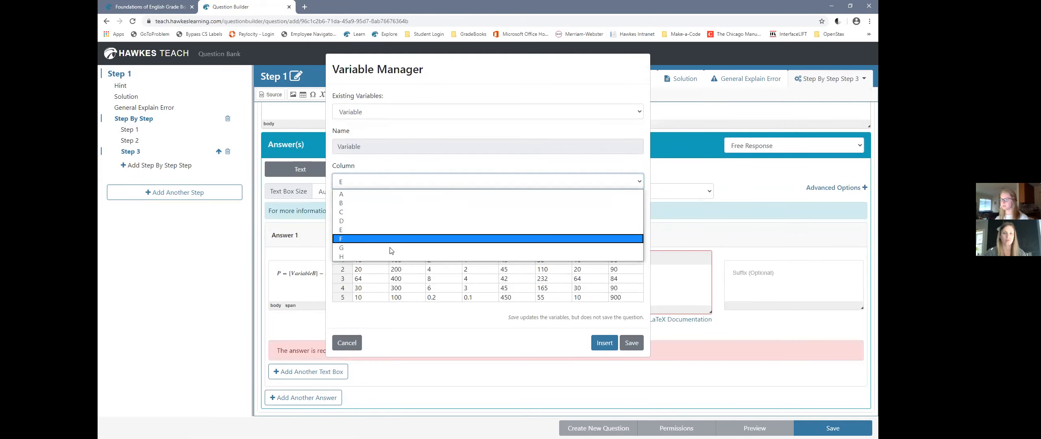
left_click(390, 234)
left_click(603, 343)
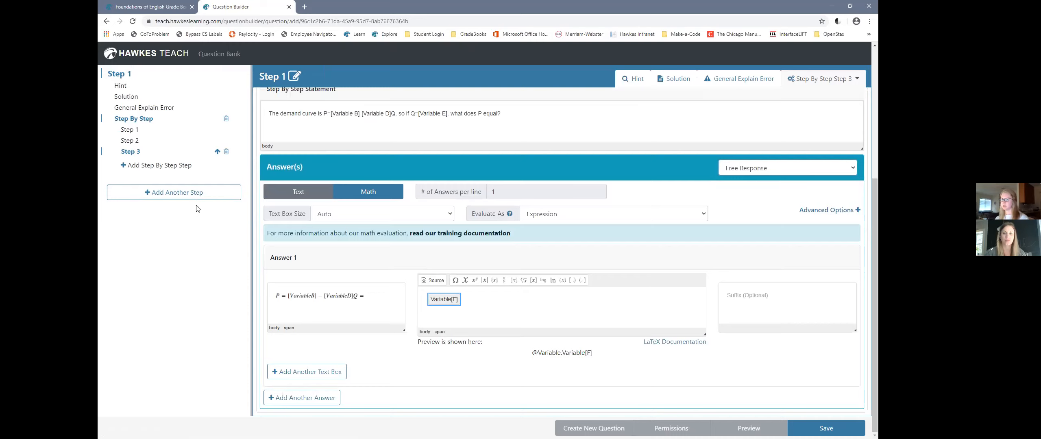
- Return to the main question step and save the question as "Lesson 1.1, Question 5" with High Difficulty
scroll(148, 170, "up", 2)
scroll(382, 277, "up", 3)
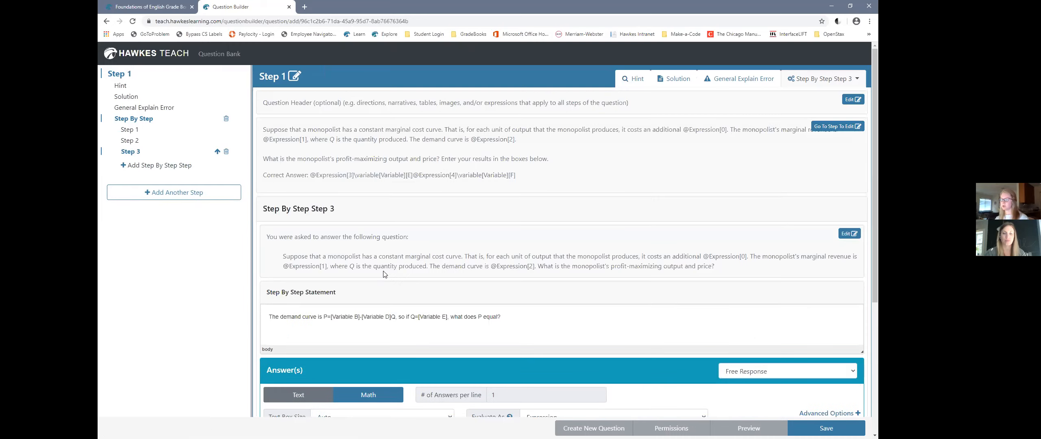
left_click(128, 78)
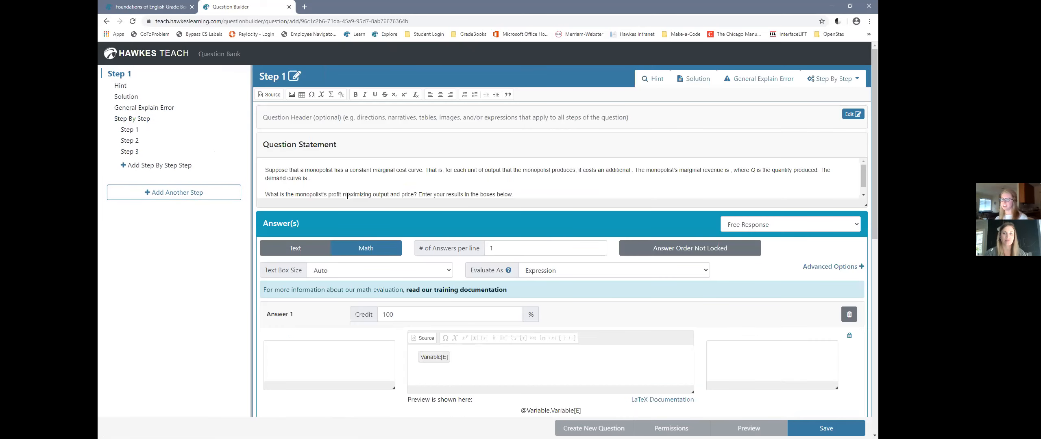
left_click(397, 172)
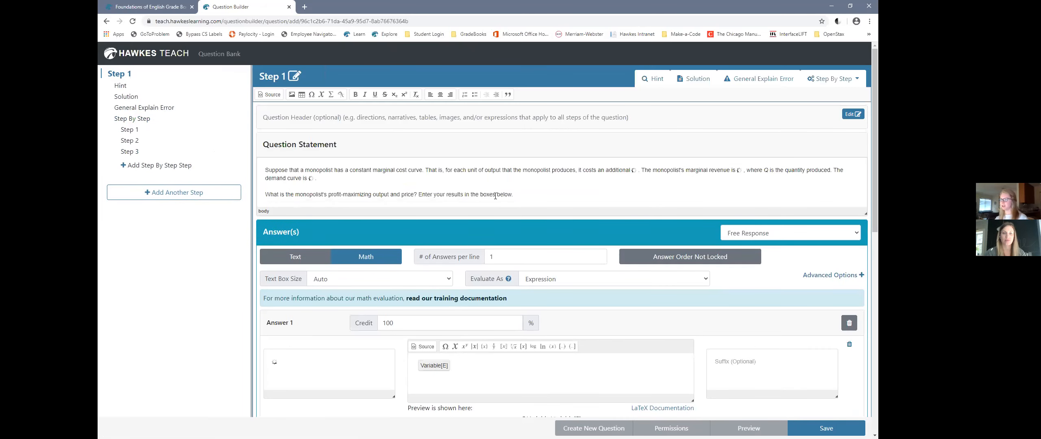
left_click(826, 428)
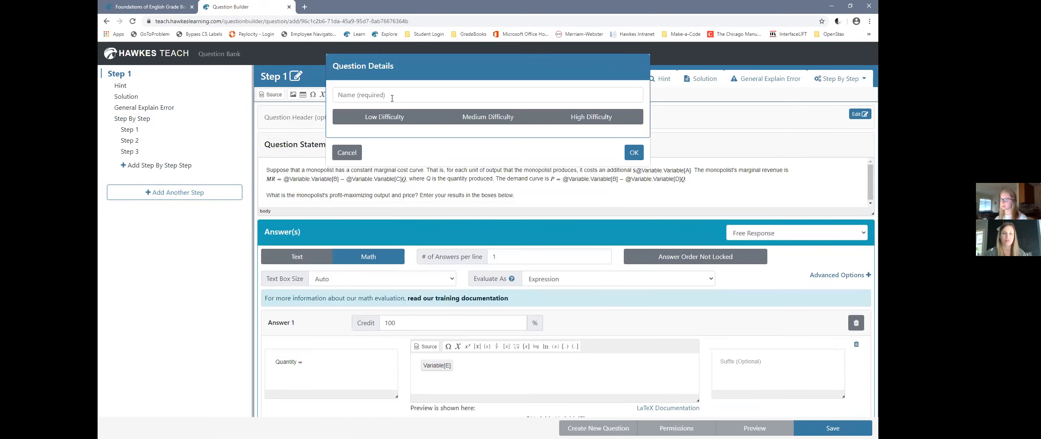
left_click(392, 98)
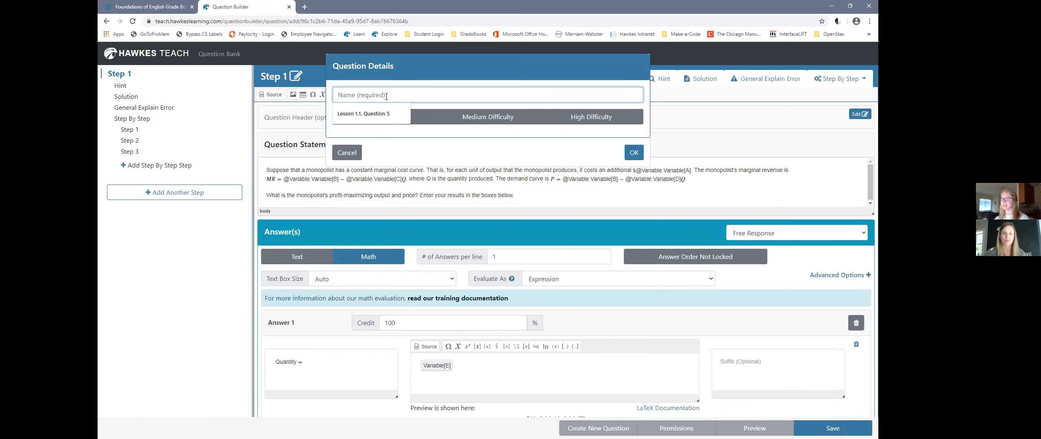
left_click(391, 114)
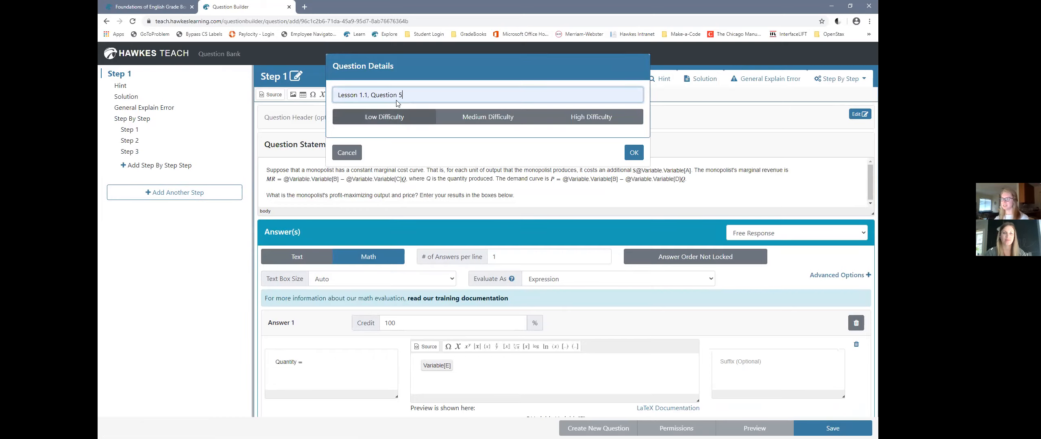
left_click(593, 117)
left_click(635, 152)
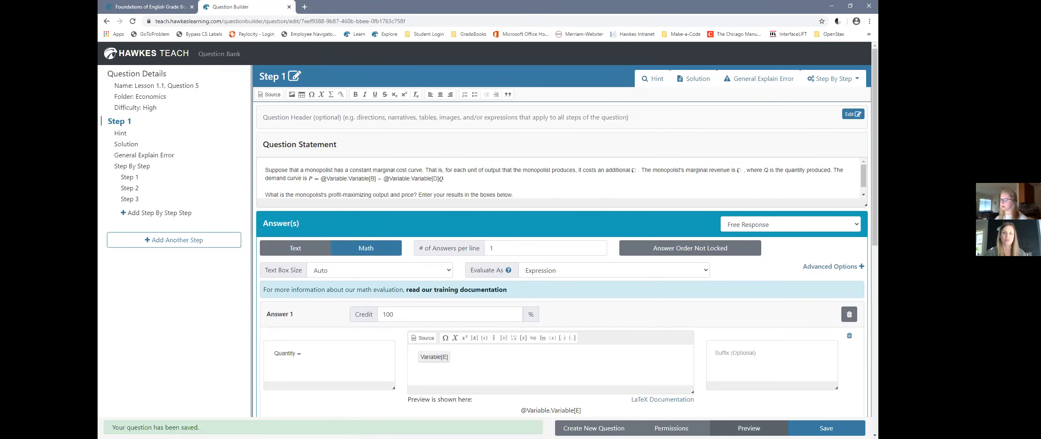
- Preview the question and examine the equations in its statement and the credit and values of Answers 1 and 2
left_click(748, 428)
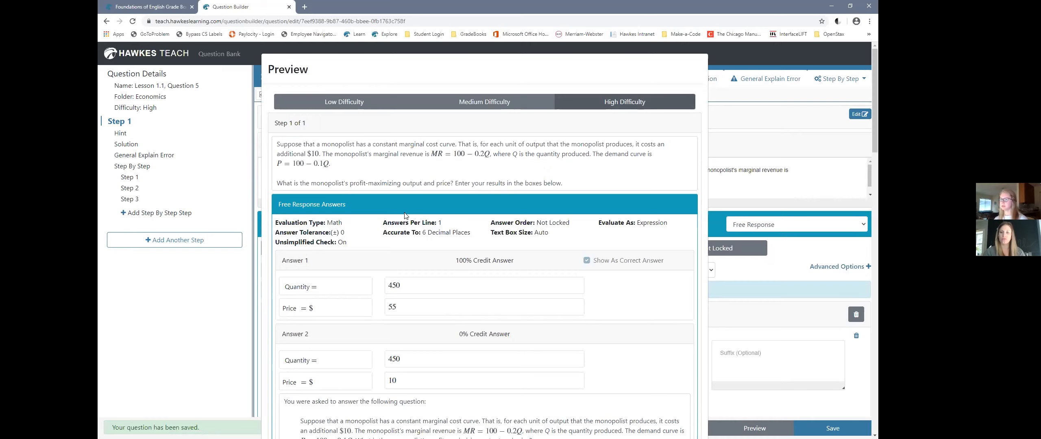
scroll(405, 215, "down", 2)
scroll(488, 142, "up", 1)
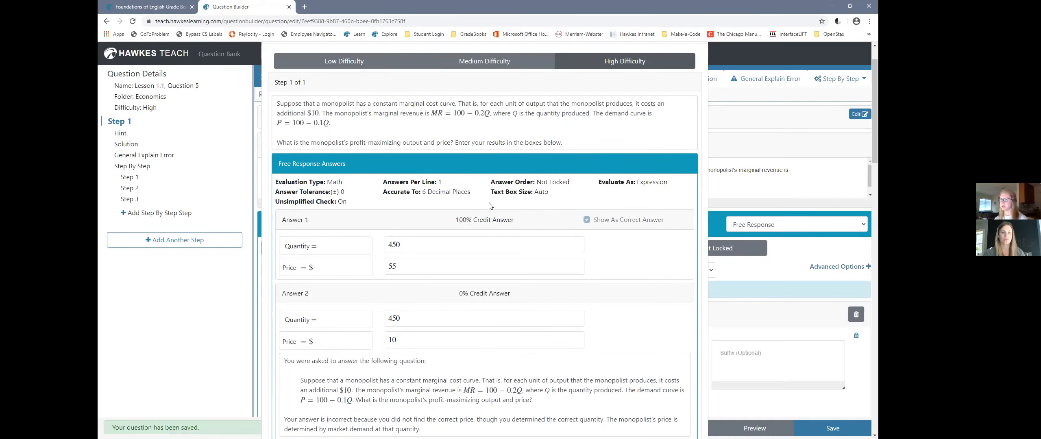
scroll(613, 95, "up", 1)
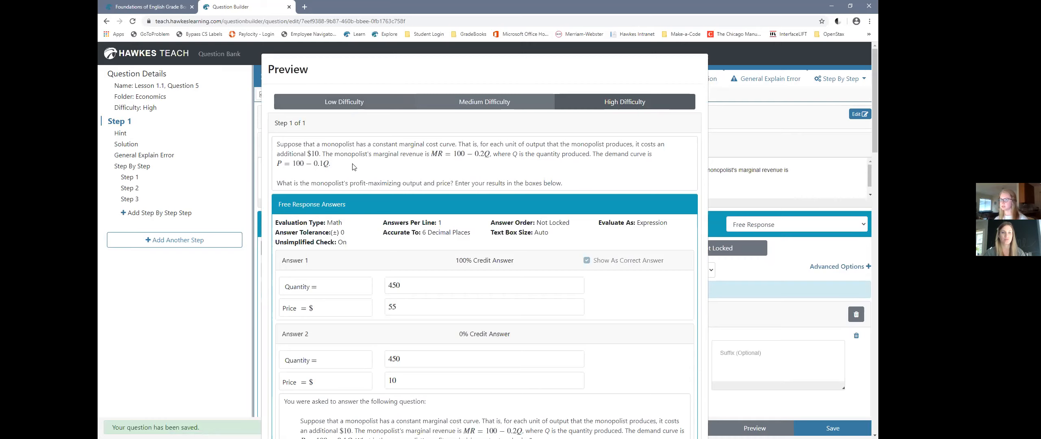
scroll(368, 161, "down", 1)
left_click_drag(492, 115, 432, 116)
left_click(421, 127)
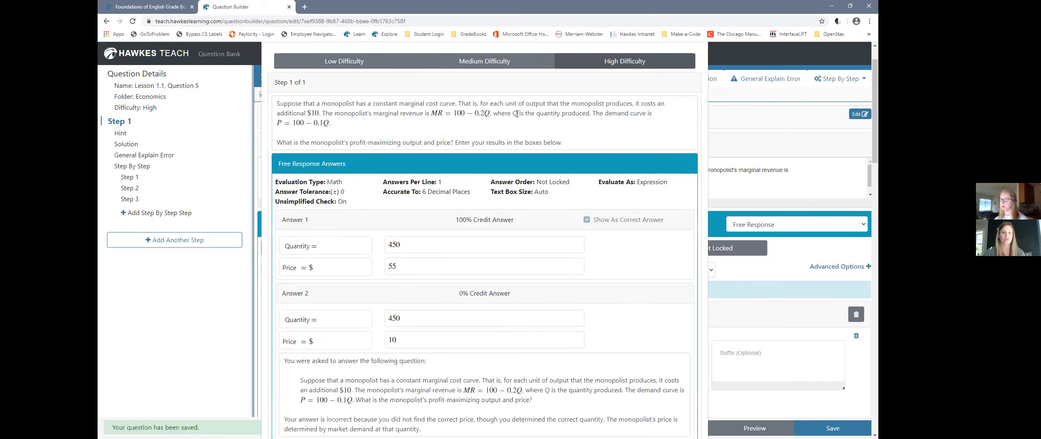
left_click_drag(277, 124, 328, 127)
left_click(606, 216)
scroll(606, 216, "down", 3)
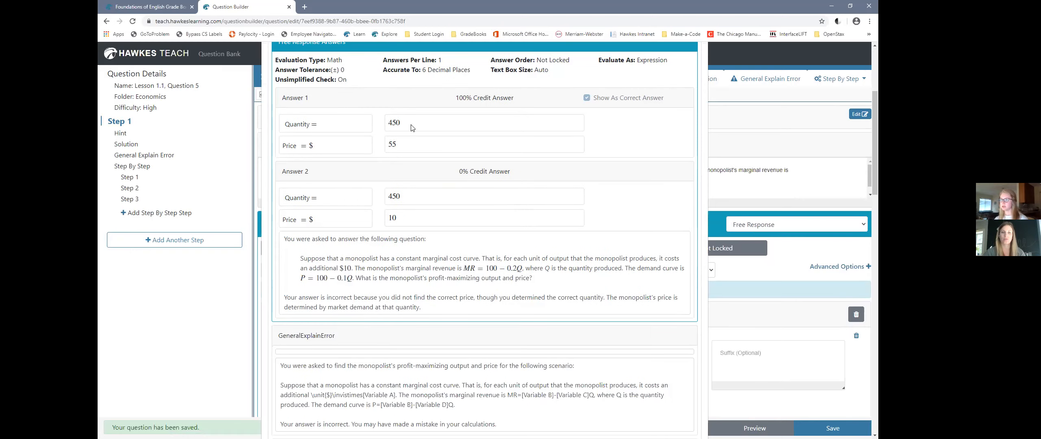
left_click_drag(456, 98, 470, 99)
left_click(504, 102)
left_click_drag(311, 172, 281, 172)
left_click(354, 192)
- Review the General Explain Error, Hint, three Step By Step parts and Solution in the question preview
scroll(399, 220, "down", 2)
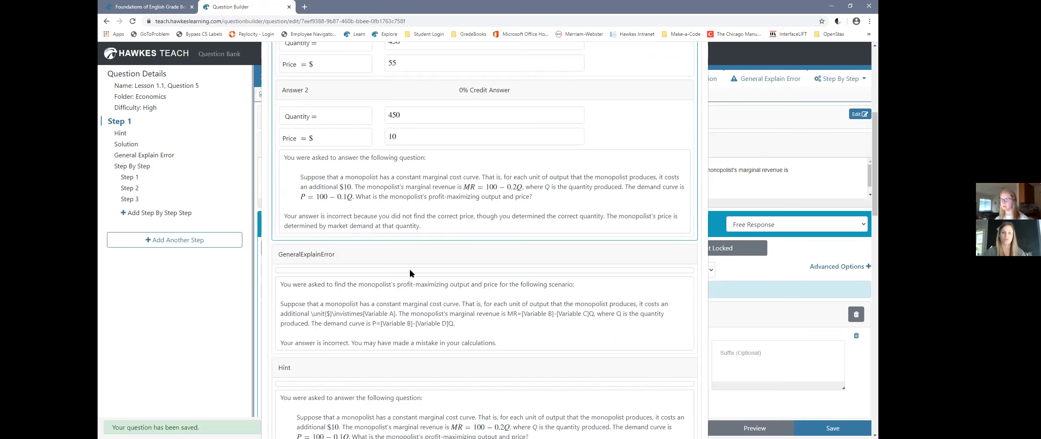
scroll(410, 273, "down", 4)
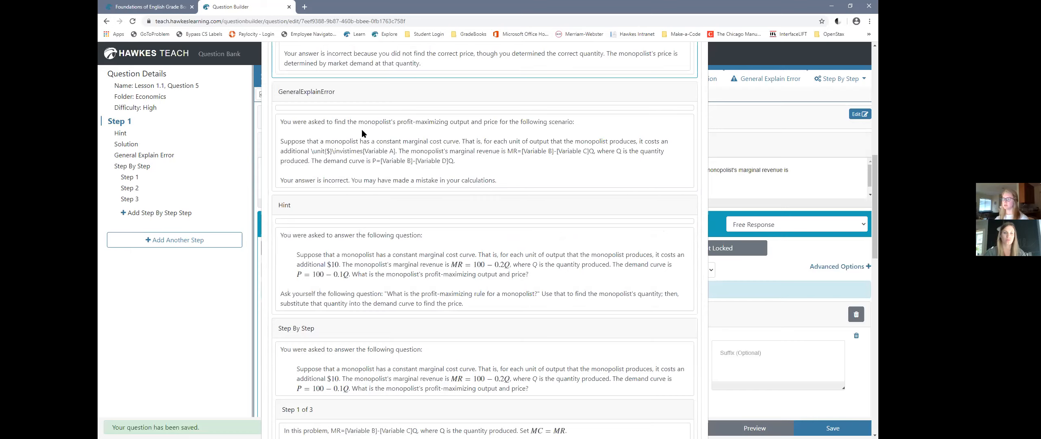
scroll(335, 202, "down", 3)
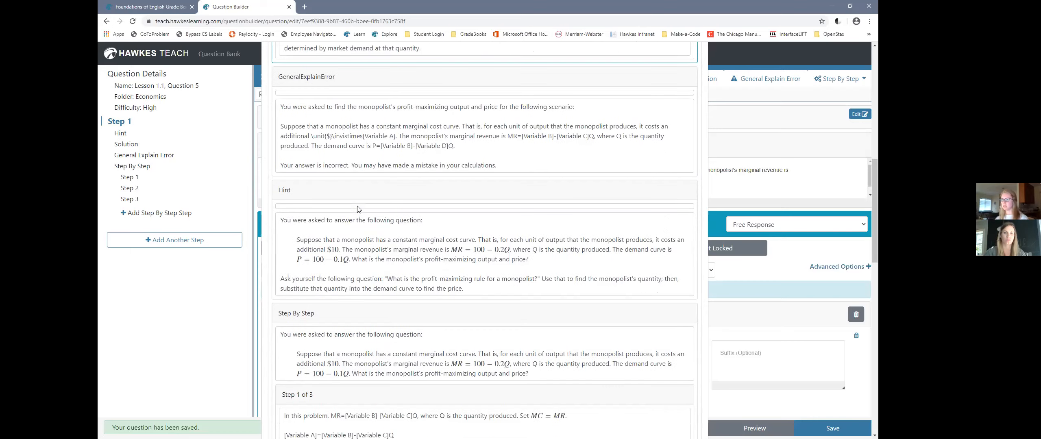
scroll(333, 207, "down", 2)
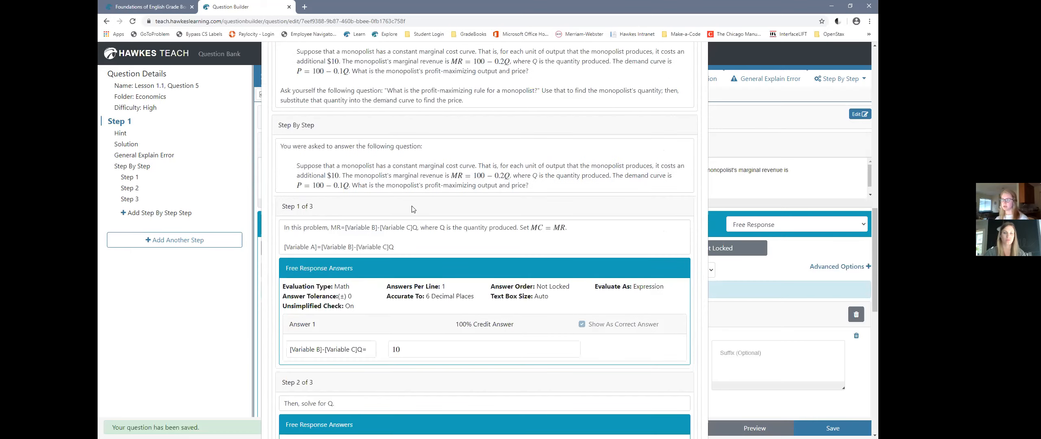
left_click_drag(529, 187, 285, 146)
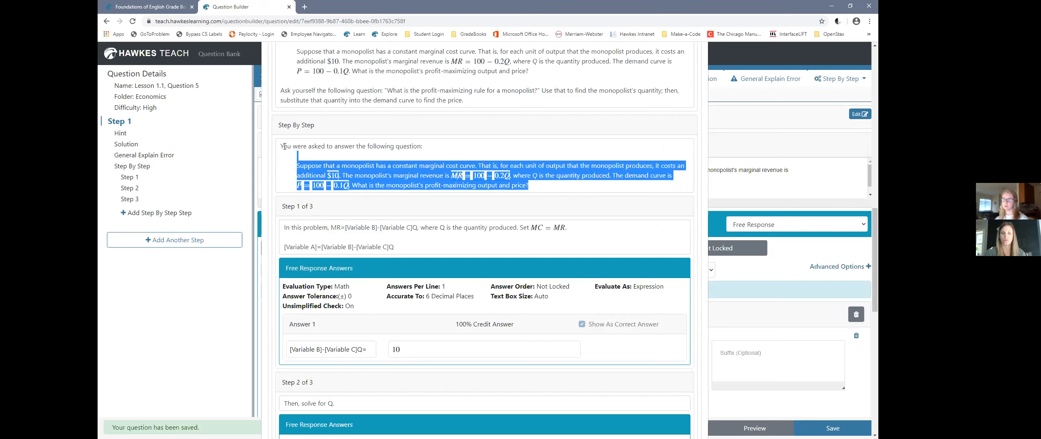
left_click(462, 210)
scroll(460, 210, "down", 2)
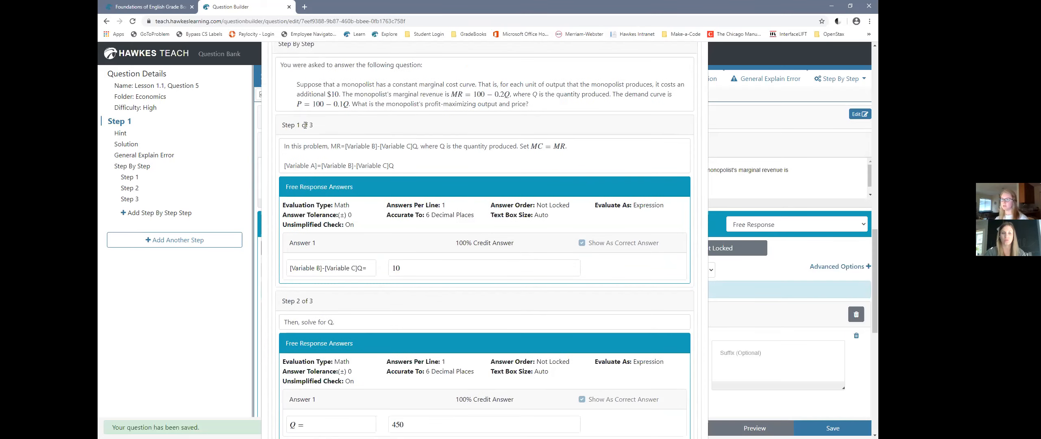
scroll(311, 303, "down", 5)
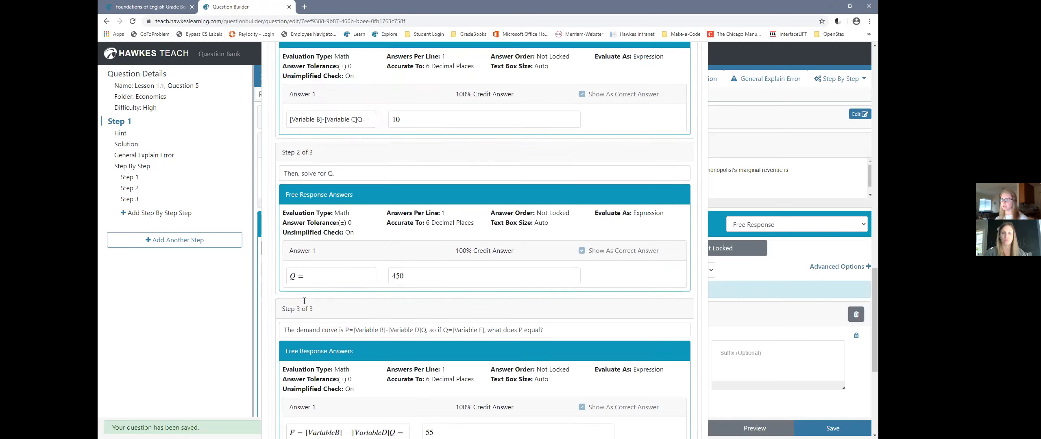
scroll(407, 252, "up", 4)
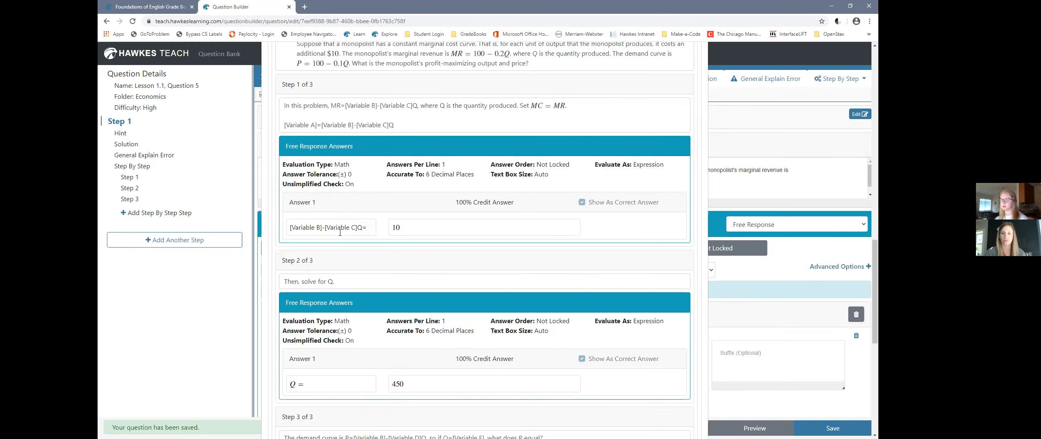
scroll(378, 213, "down", 1)
scroll(363, 211, "down", 1)
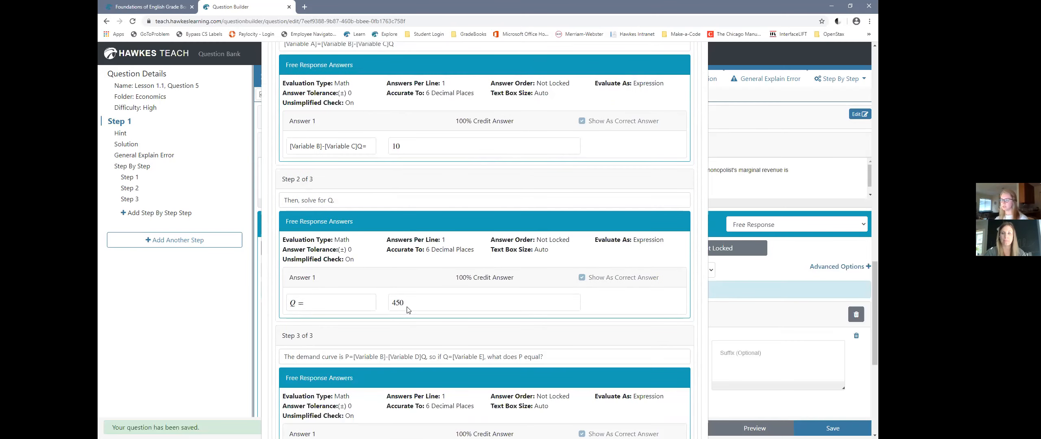
scroll(408, 310, "down", 6)
scroll(447, 243, "down", 1)
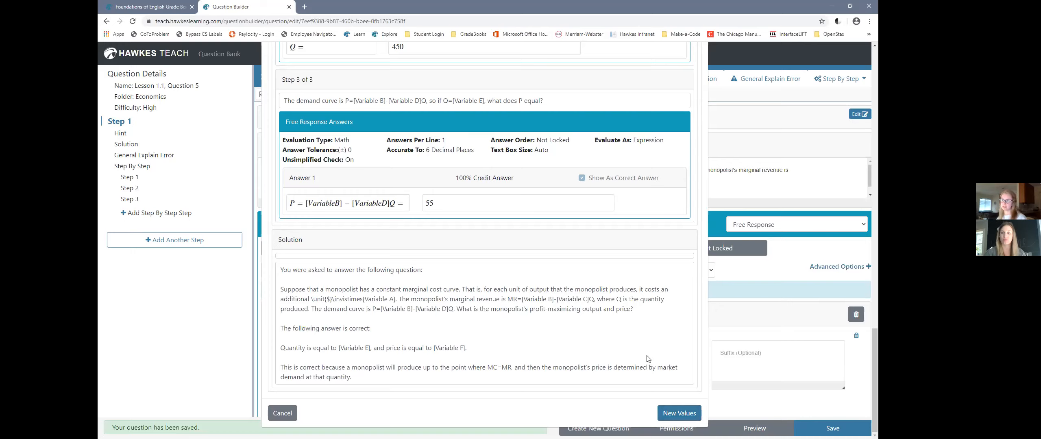
- Request new variable values for the preview and check the answers in Step By Step Steps 2 and 3
left_click(678, 415)
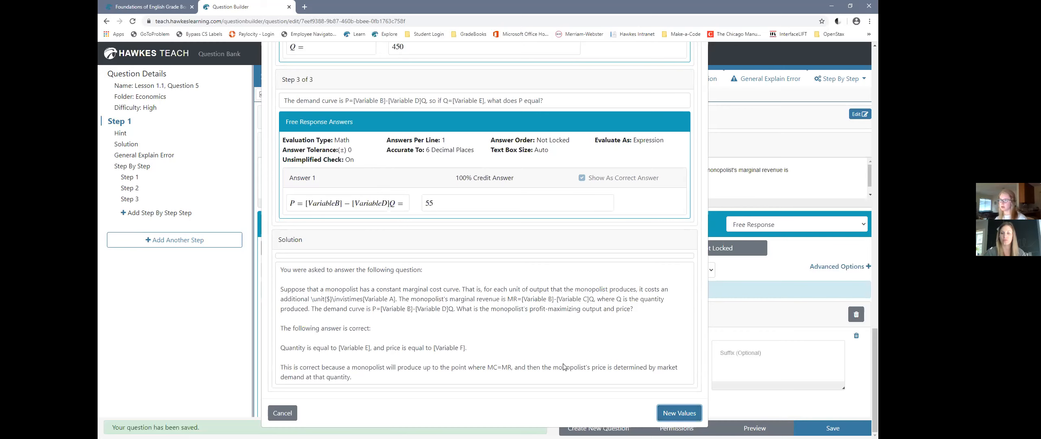
scroll(563, 367, "up", 10)
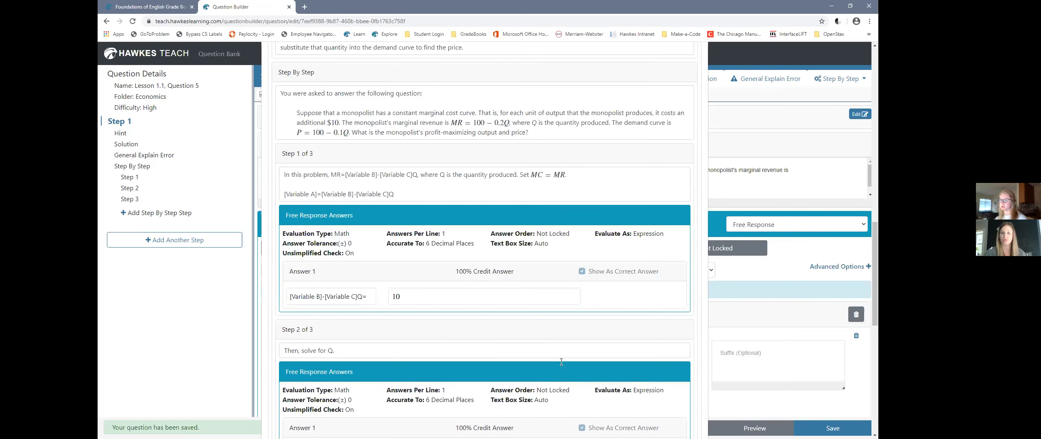
scroll(561, 361, "up", 5)
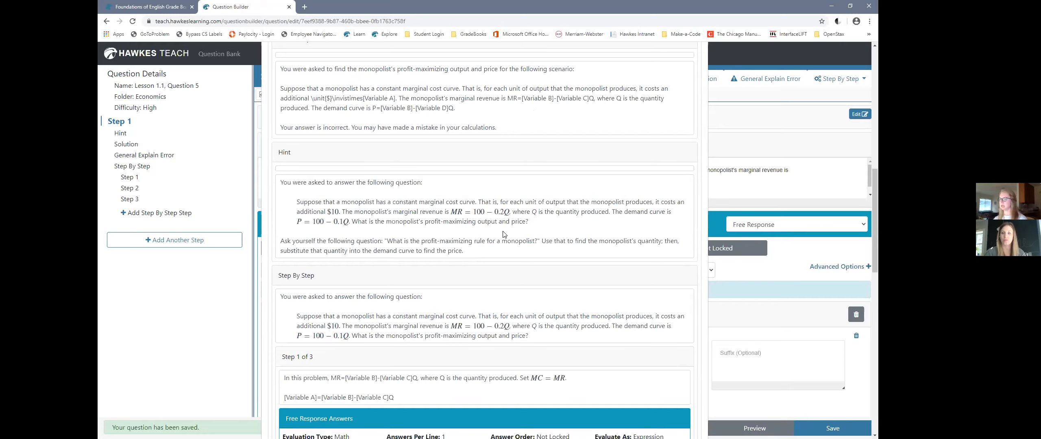
scroll(532, 309, "down", 15)
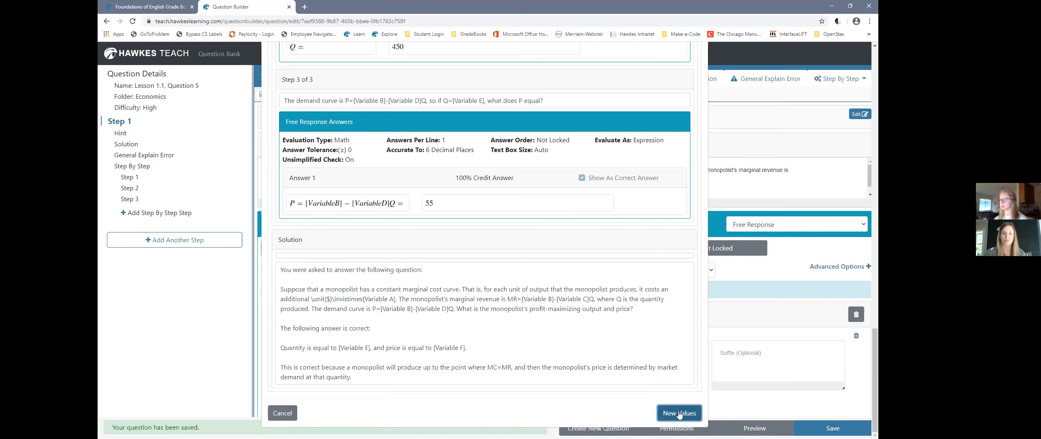
left_click(673, 415)
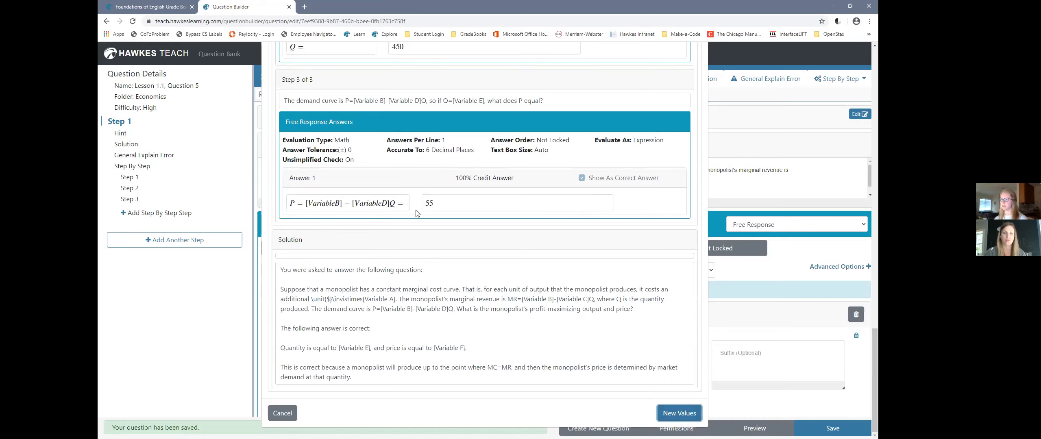
double_click(427, 205)
double_click(396, 47)
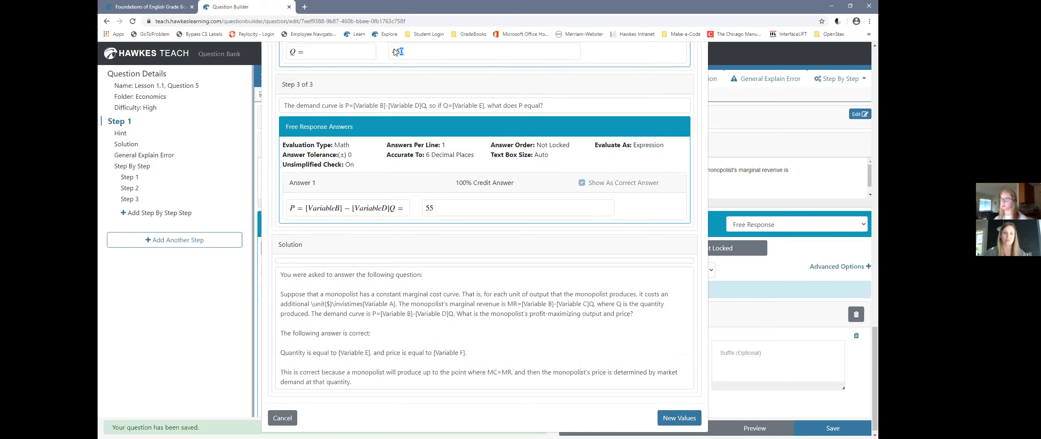
- Request another set of variable values in the preview, close it and return to the Question Bank
left_click(669, 414)
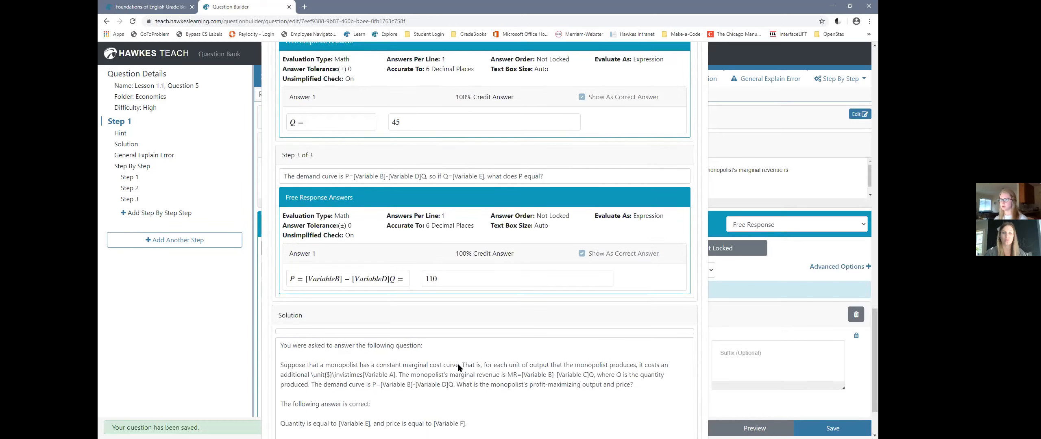
left_click(283, 413)
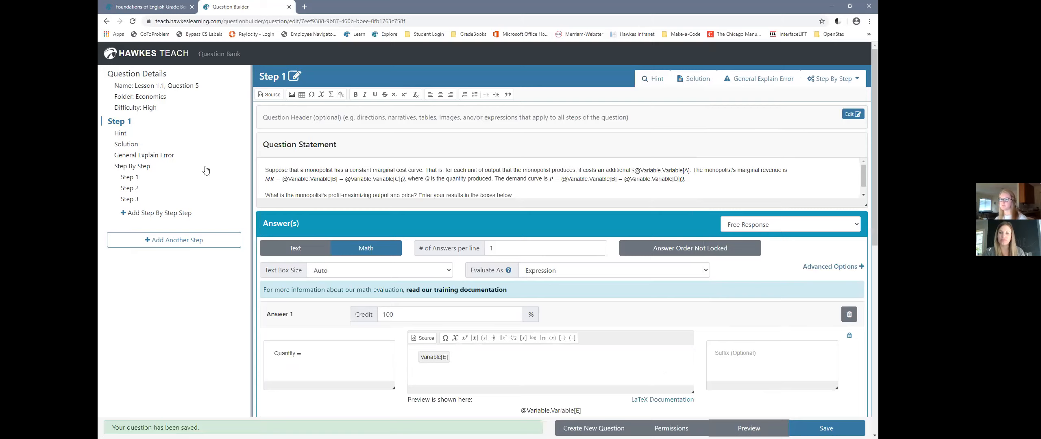
left_click(211, 57)
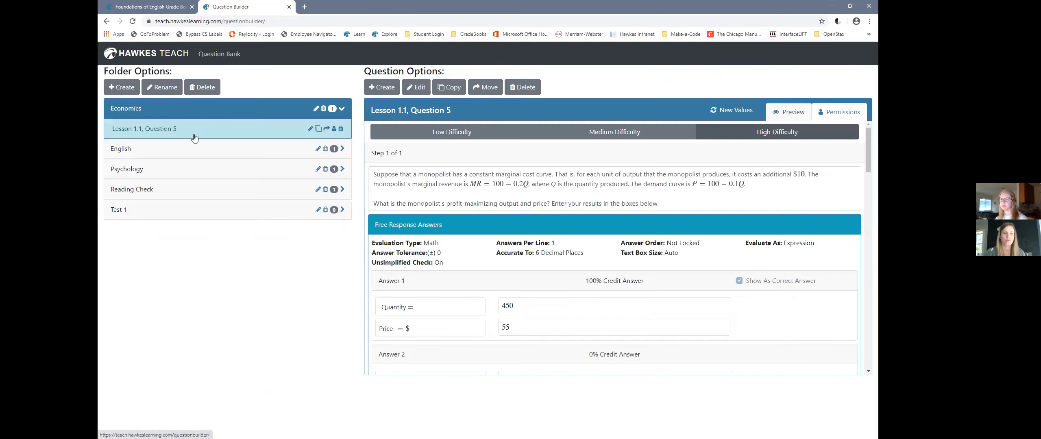
- Open "Lesson 4.3, Question 3" from the English folder for editing and review its question statement and two answers
left_click(197, 150)
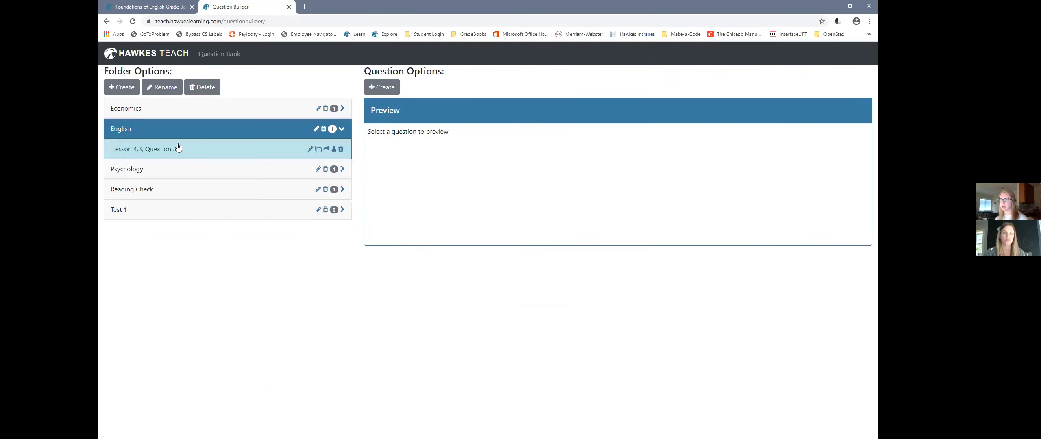
left_click(191, 150)
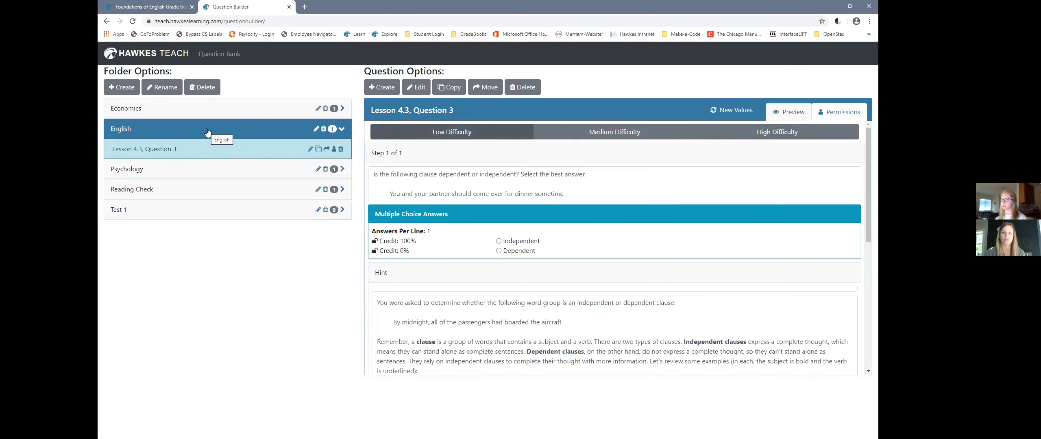
left_click(413, 88)
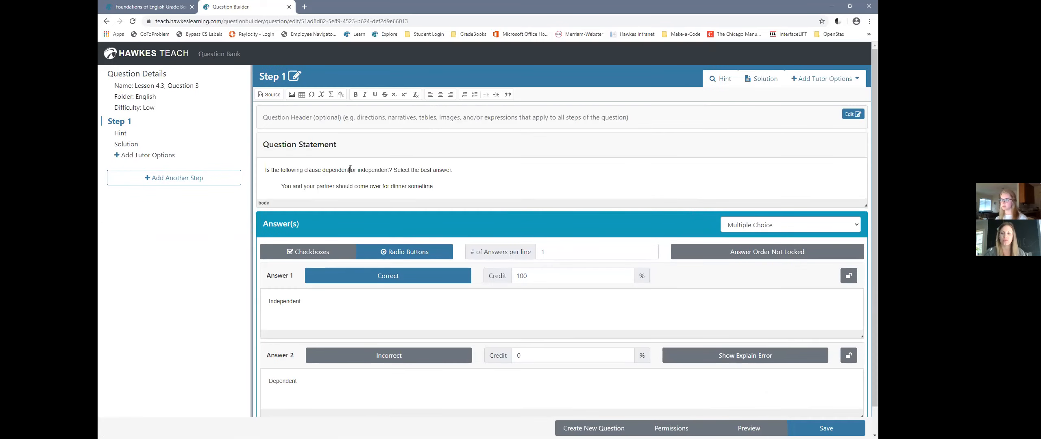
scroll(446, 177, "down", 1)
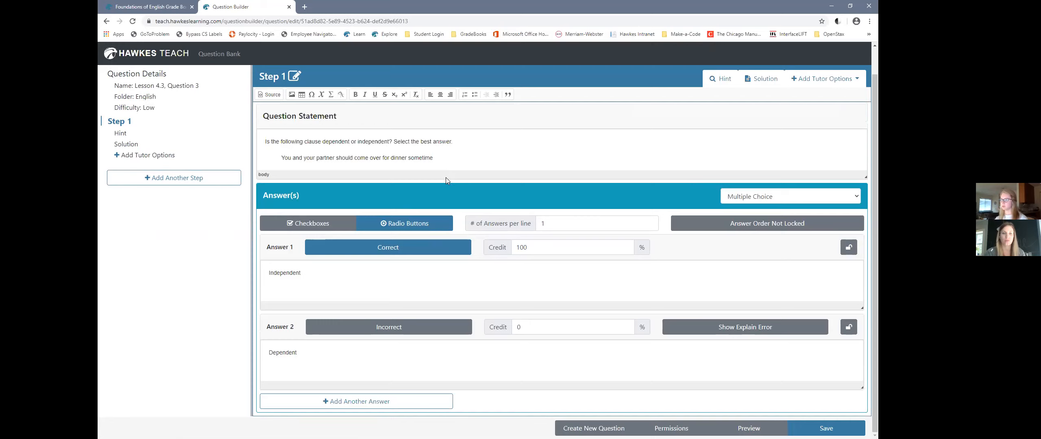
scroll(447, 177, "up", 1)
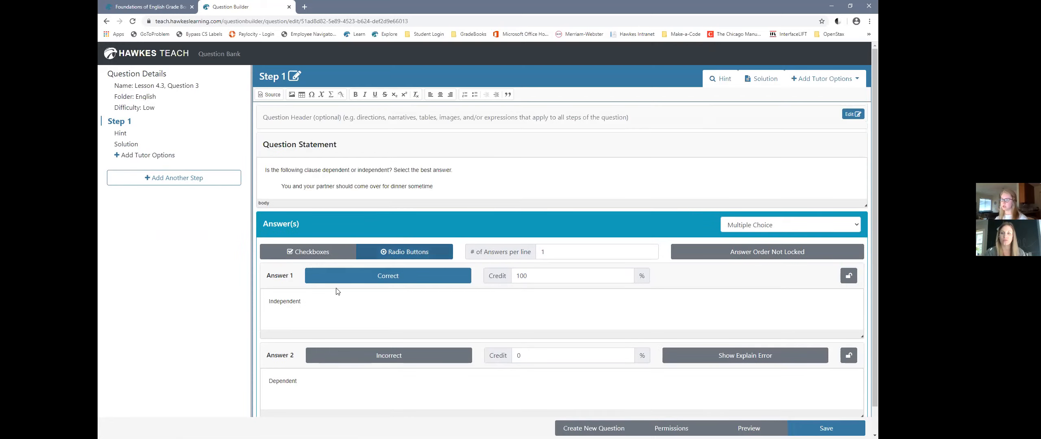
scroll(334, 292, "down", 1)
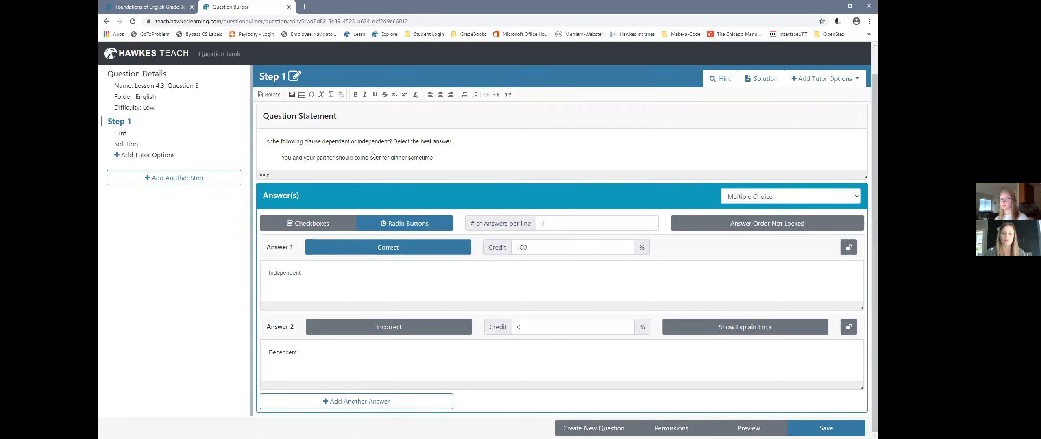
left_click_drag(436, 157, 291, 157)
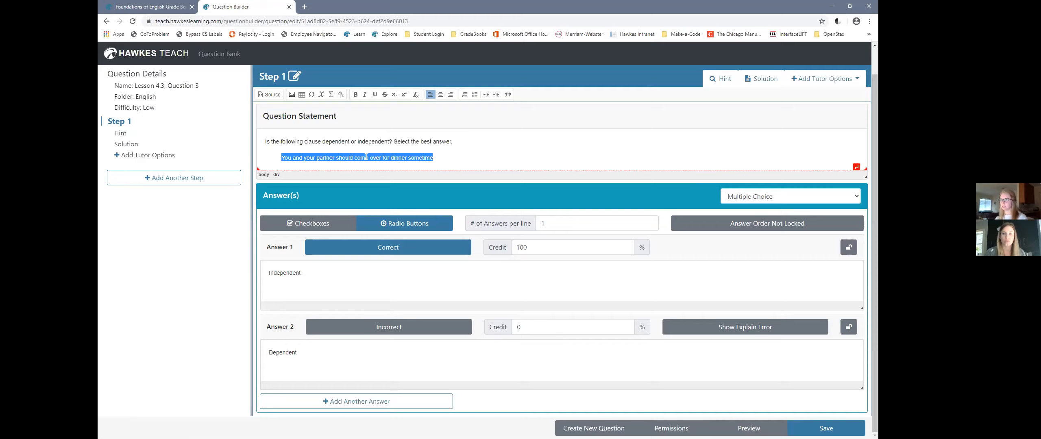
left_click(430, 159)
left_click_drag(434, 158, 286, 157)
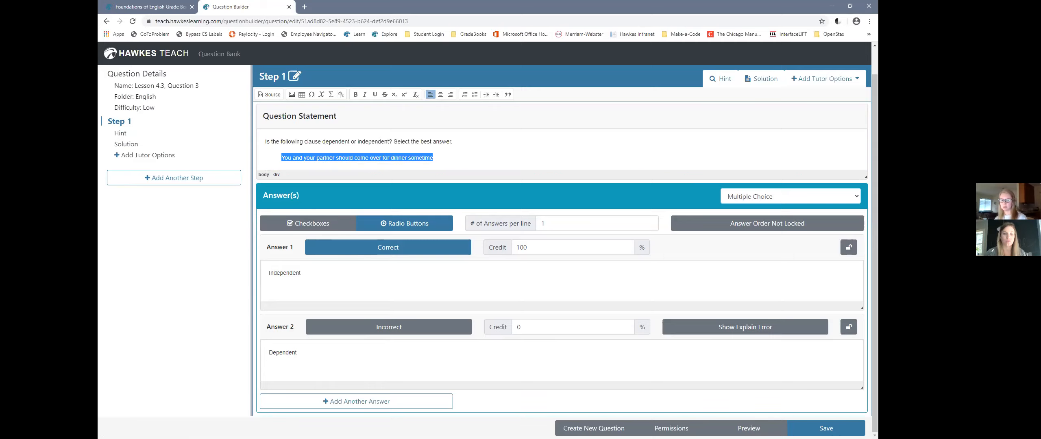
key("alt+Tab")
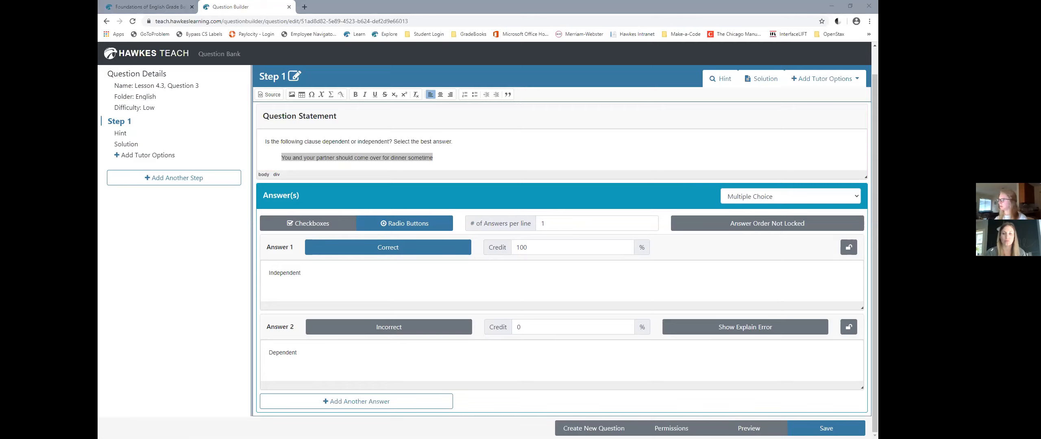
left_click(347, 168)
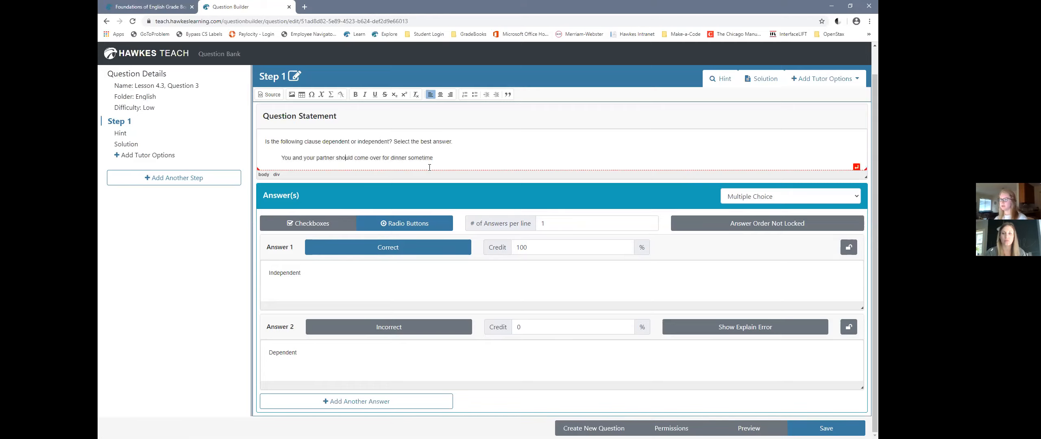
- Review the rows of the existing variable and replace the sample sentence in the question statement with its column A
left_click_drag(434, 158, 280, 159)
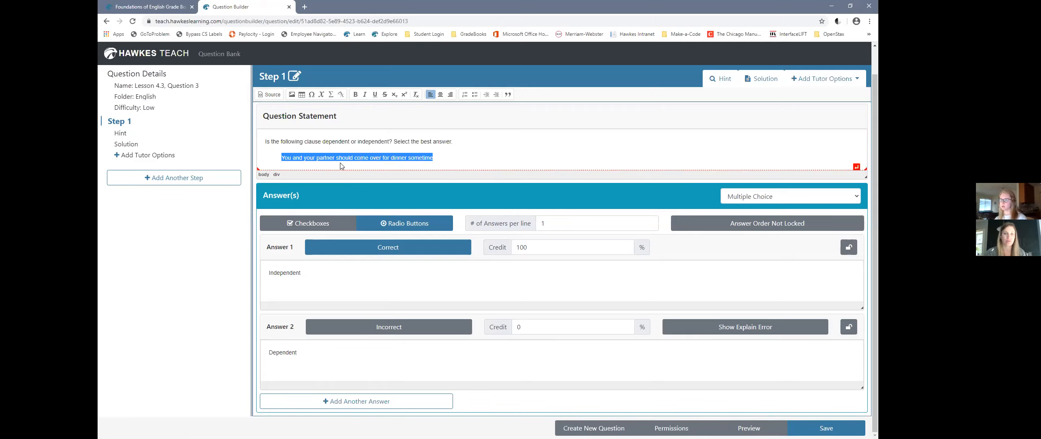
left_click(326, 95)
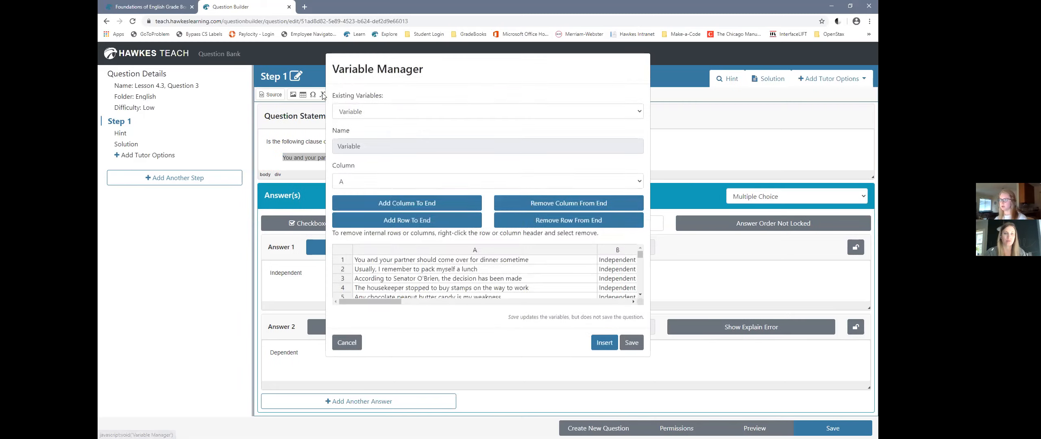
scroll(436, 272, "down", 8)
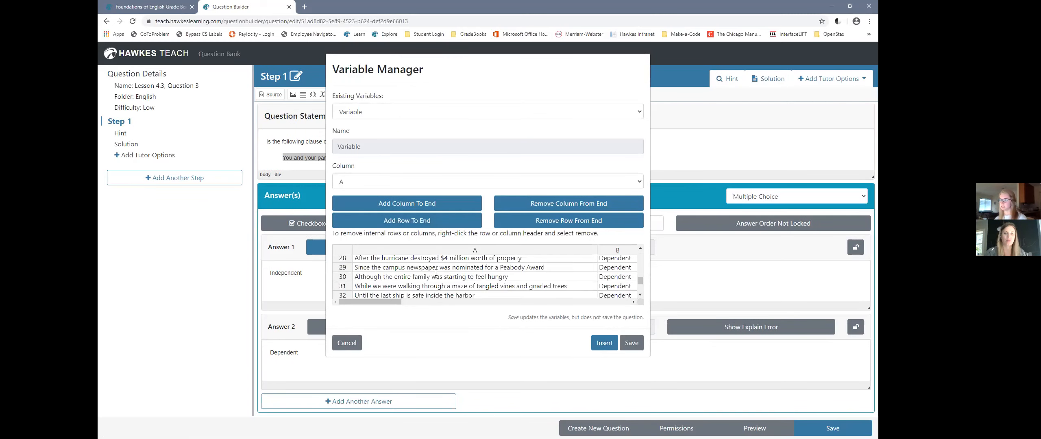
mouse_move(397, 301)
left_mouse_down()
mouse_move(630, 294)
mouse_move(377, 298)
left_mouse_up()
scroll(378, 285, "up", 8)
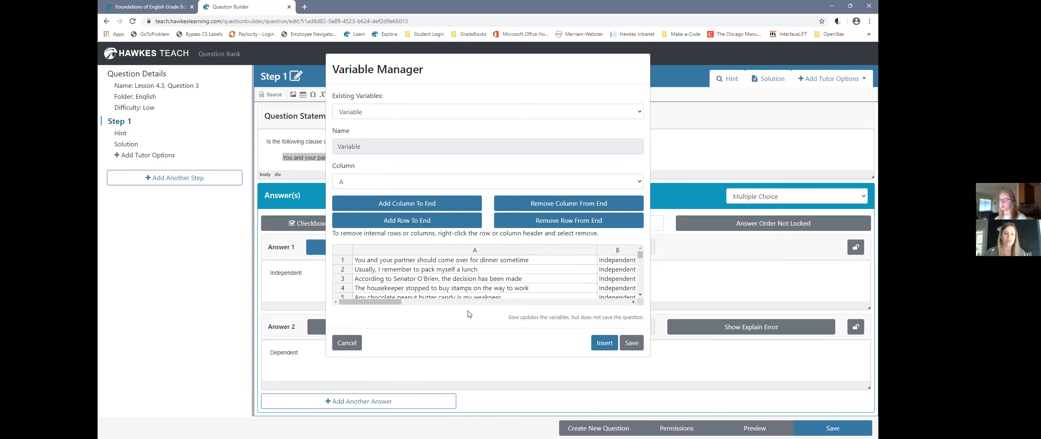
scroll(493, 284, "down", 8)
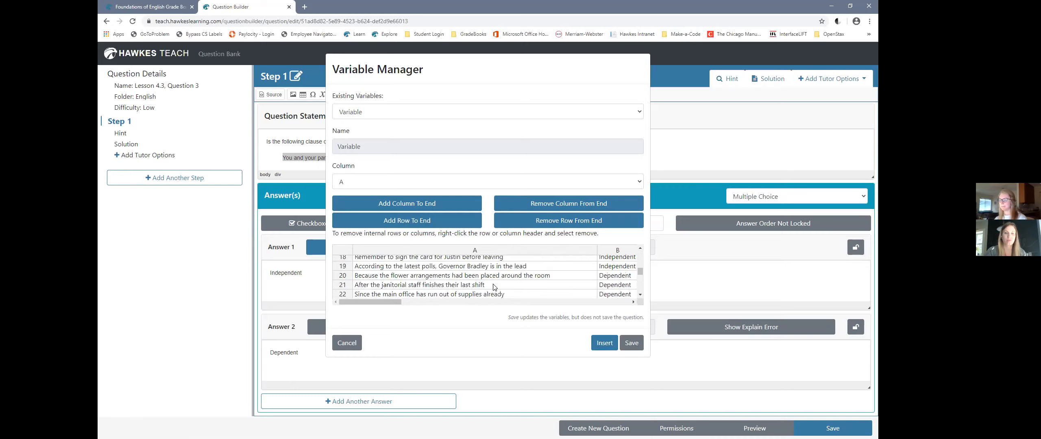
scroll(493, 285, "up", 2)
scroll(566, 278, "up", 10)
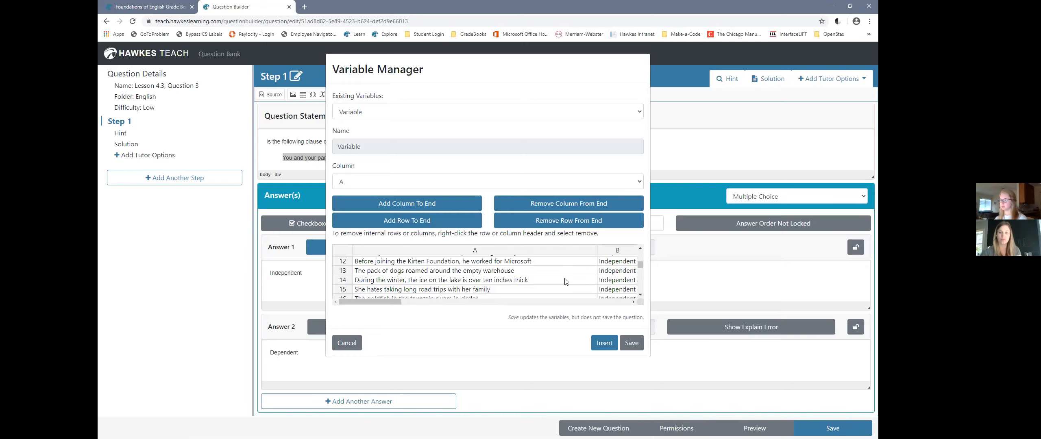
left_click(605, 343)
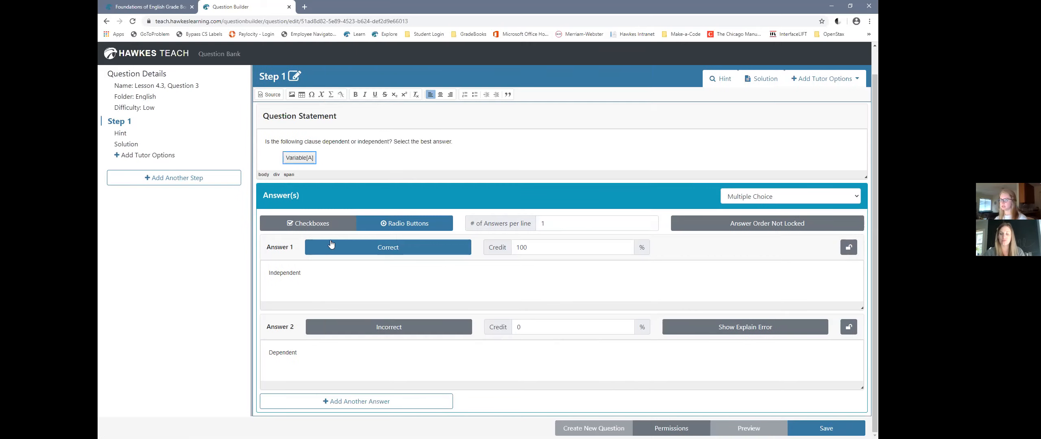
- Replace the text "Independent" in Answer 1 with column B of the existing variable
left_click(323, 142)
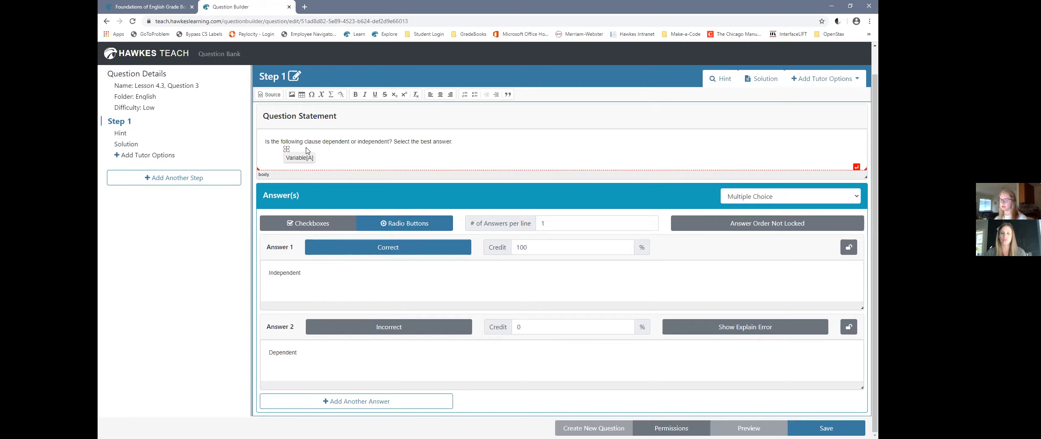
left_click_drag(304, 273, 260, 276)
left_click_drag(301, 351, 263, 351)
left_click(296, 273)
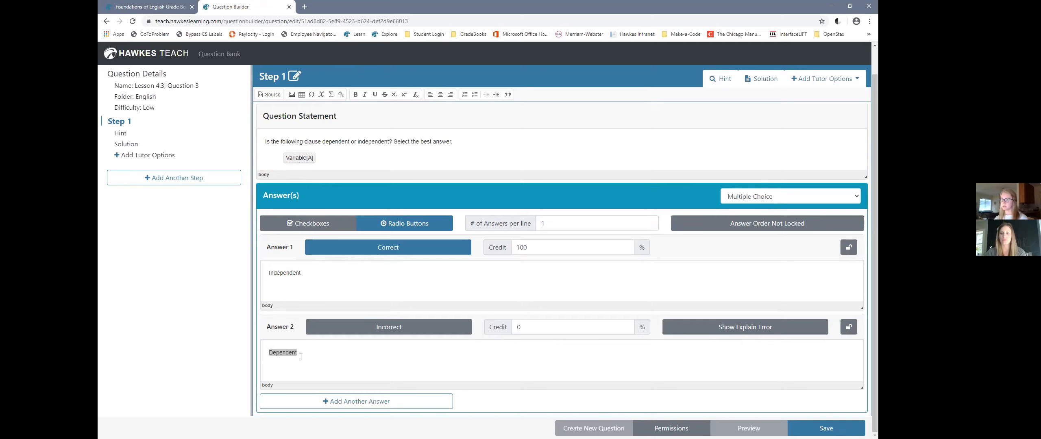
left_click_drag(301, 272, 269, 275)
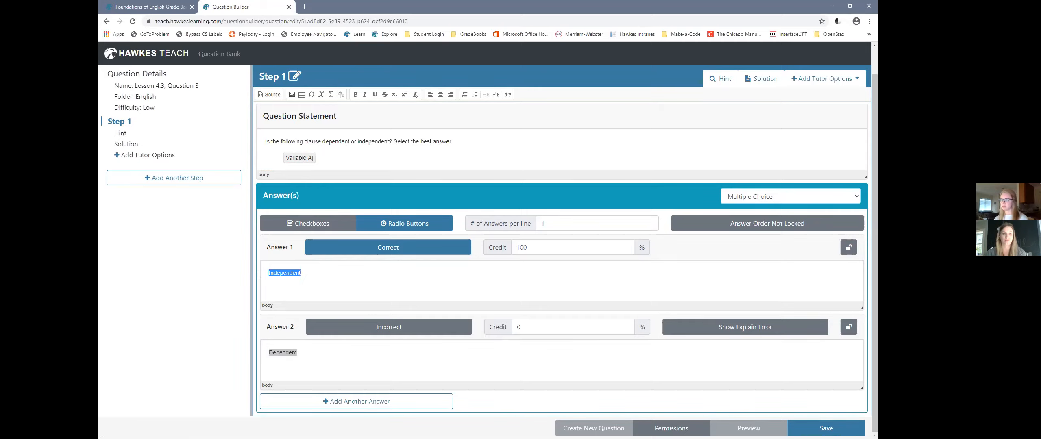
left_click(321, 94)
left_click(371, 182)
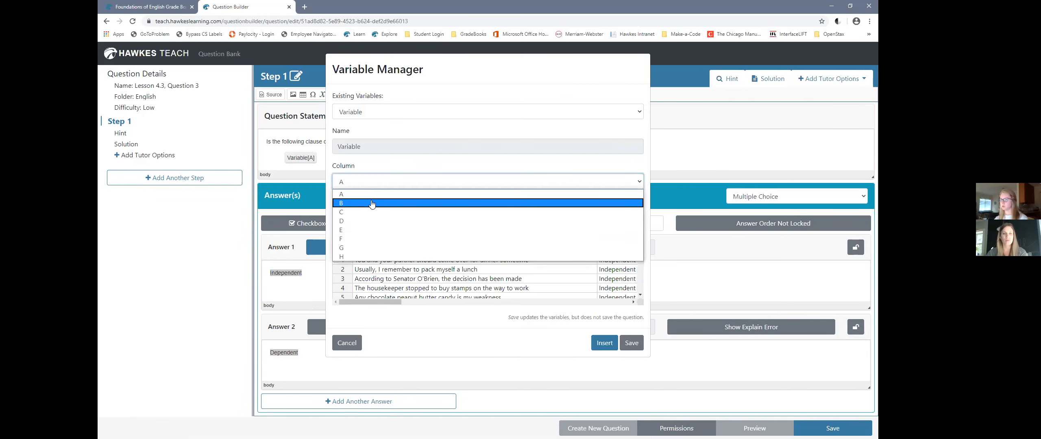
left_click(371, 203)
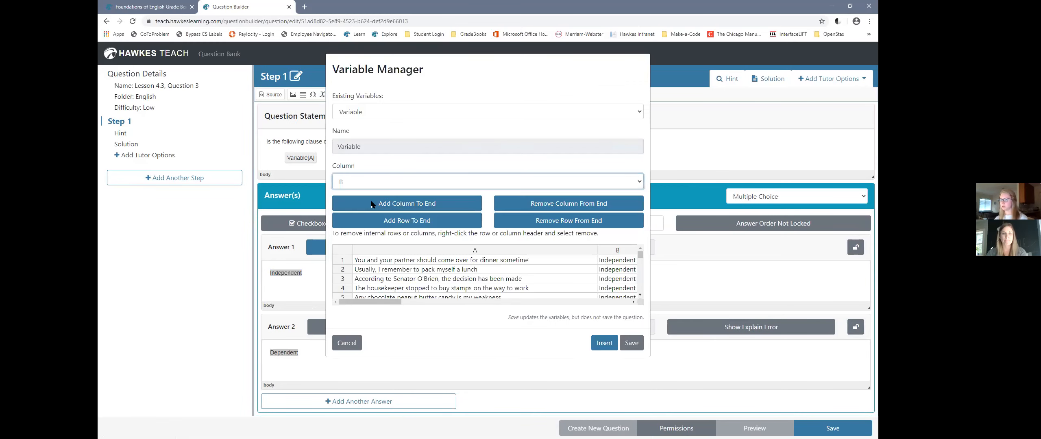
left_click(604, 343)
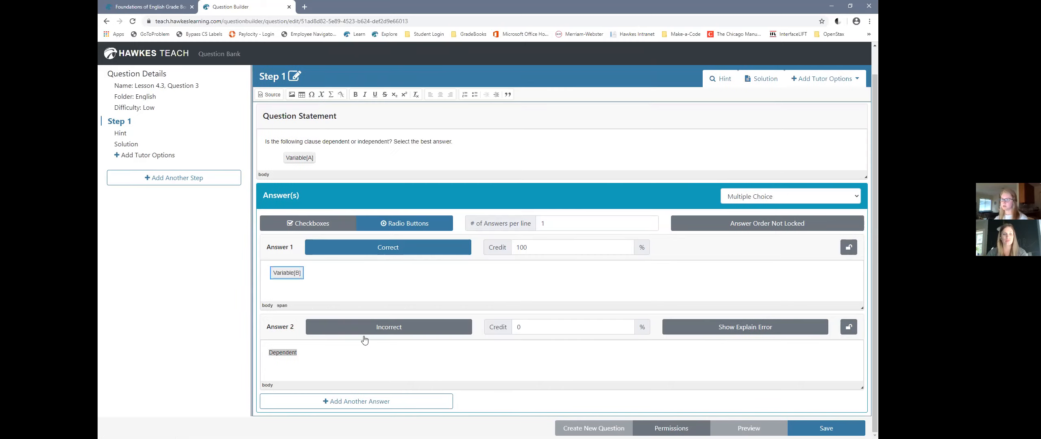
- Replace the text "Dependent" in Answer 2 with column C of the existing variable
left_click(301, 354)
double_click(301, 353)
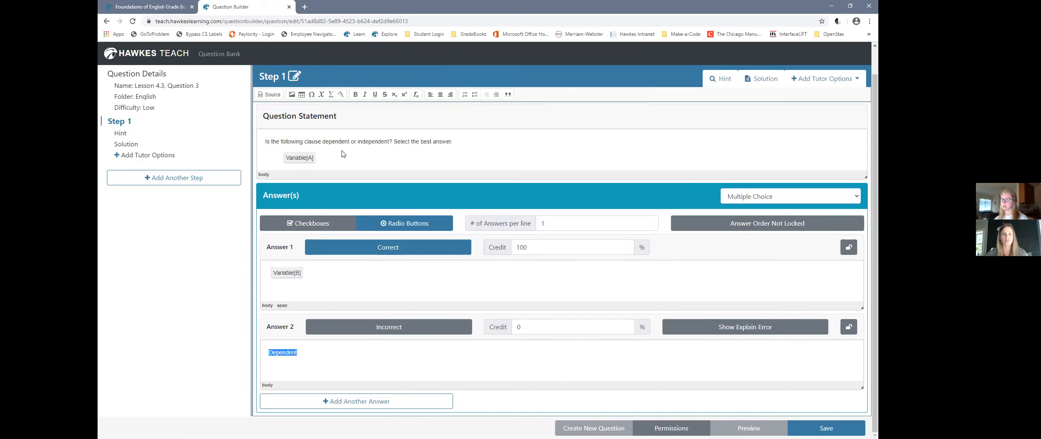
left_click(321, 95)
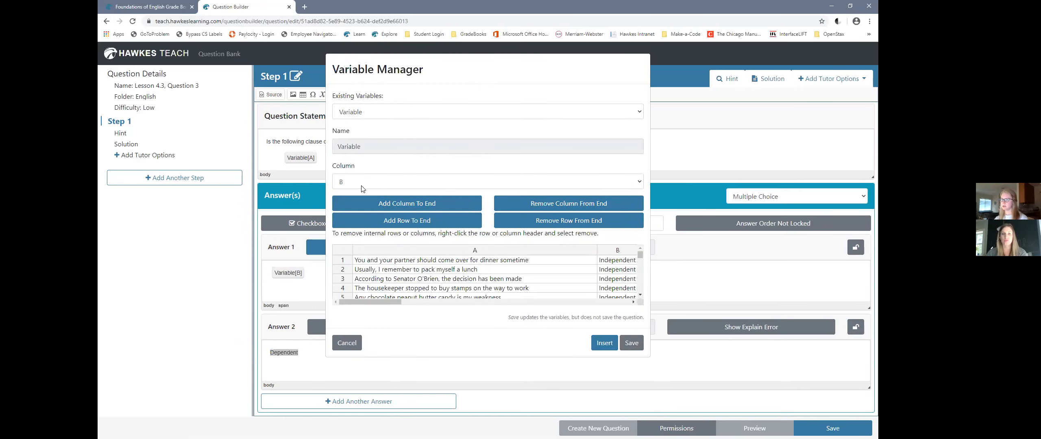
left_click(362, 182)
left_click(360, 208)
left_click(604, 343)
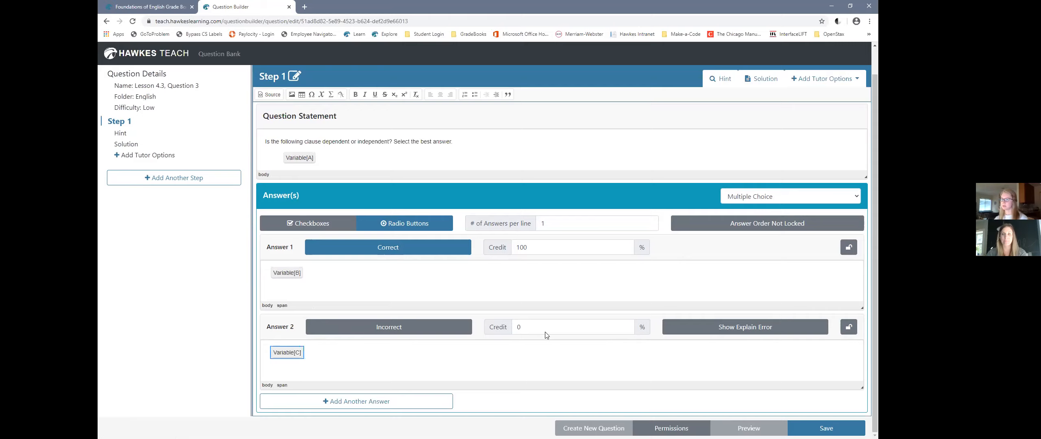
left_click(343, 139)
left_click(314, 129)
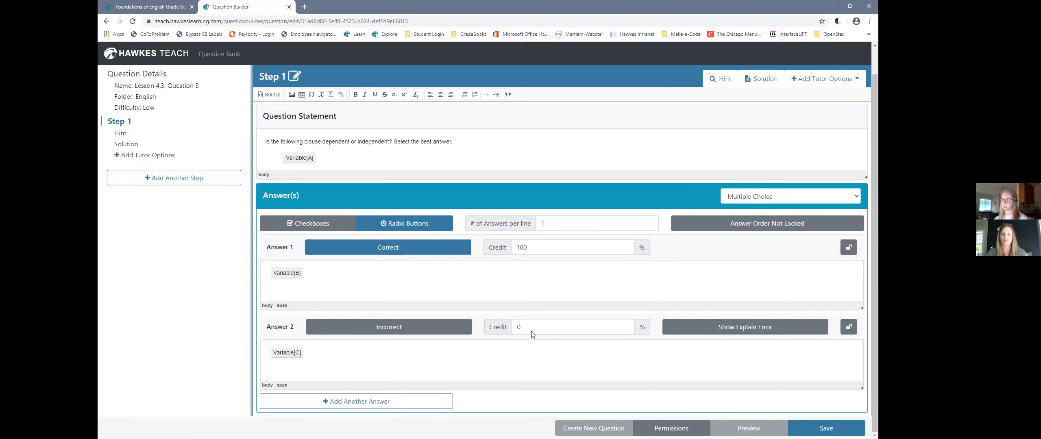
- Show the Explain Error text for Answer 2 and review its wording
left_click(745, 327)
scroll(317, 268, "down", 1)
left_click(352, 346)
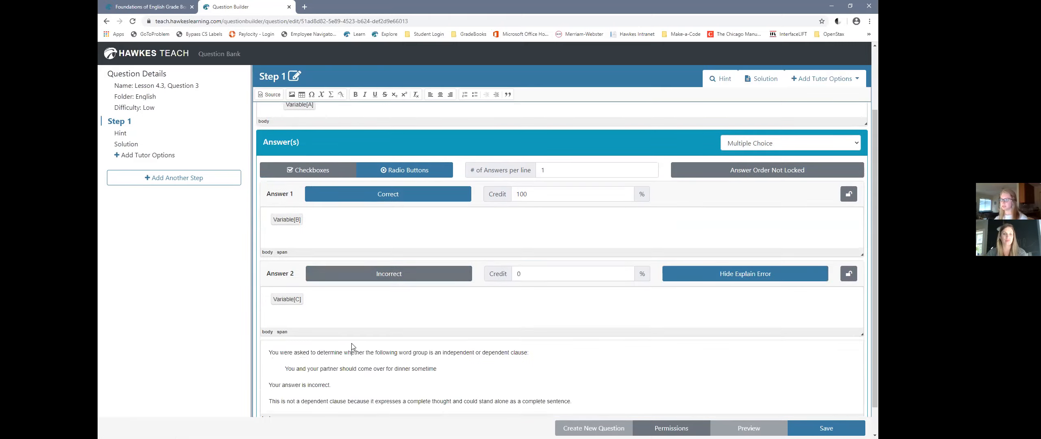
scroll(352, 346, "down", 1)
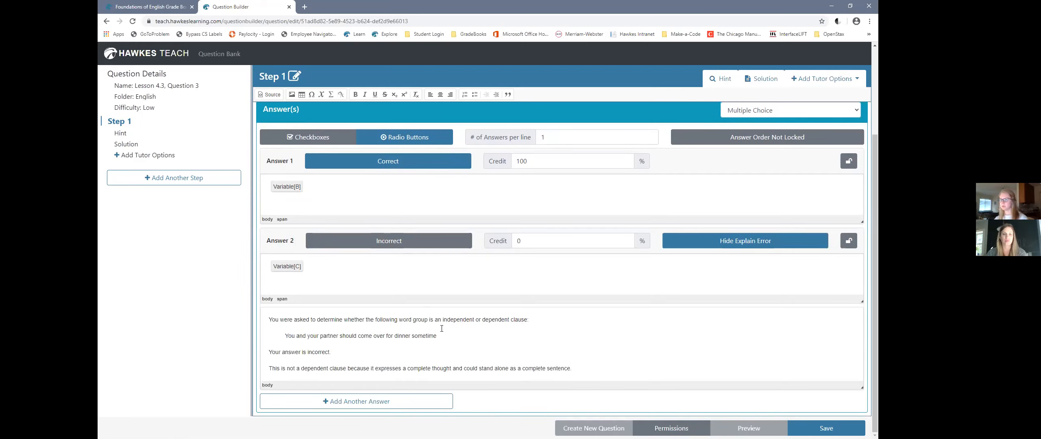
- Replace the sample sentence in Answer 2's Explain Error text with a copy of the question statement's column A variable
scroll(442, 328, "up", 2)
scroll(491, 330, "down", 2)
left_click_drag(451, 336, 264, 319)
scroll(368, 323, "up", 2)
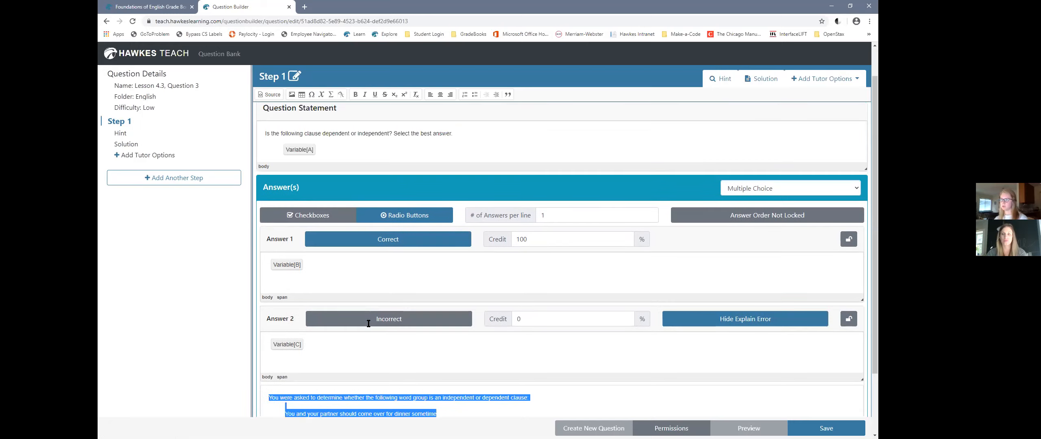
scroll(345, 172, "up", 1)
left_click(311, 186)
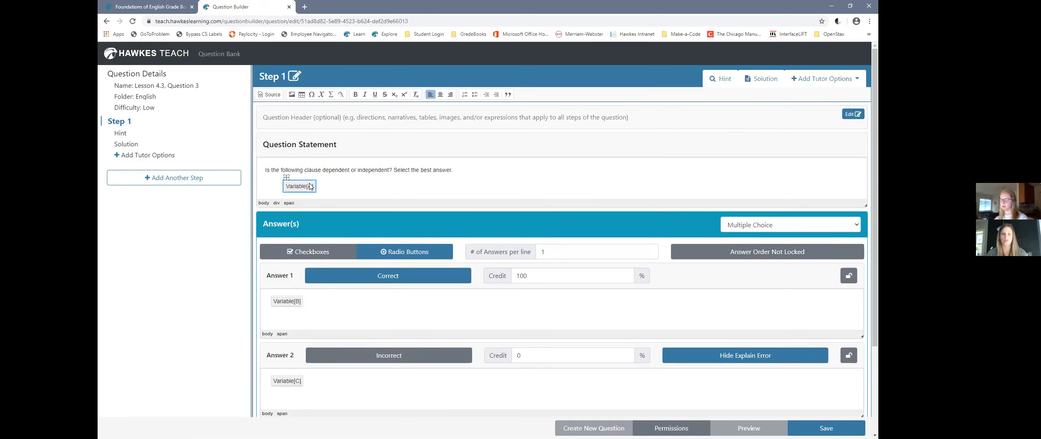
scroll(310, 183, "down", 3)
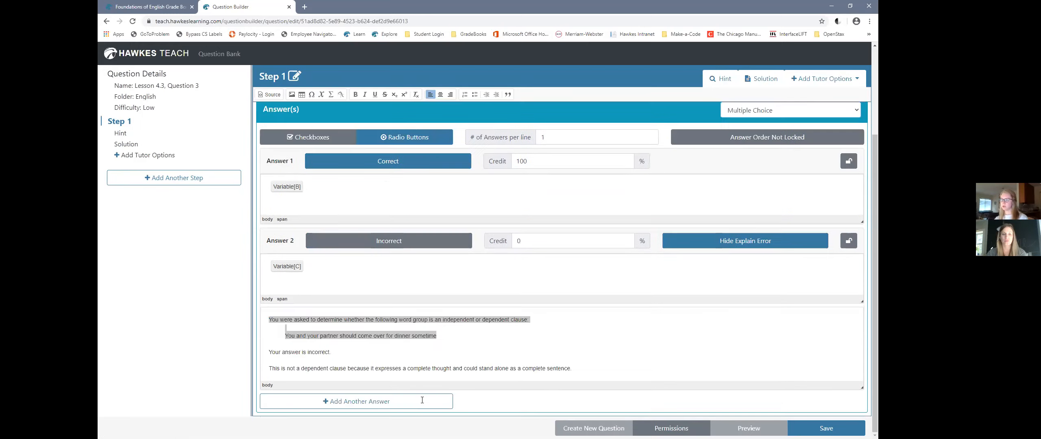
left_click_drag(437, 335, 286, 336)
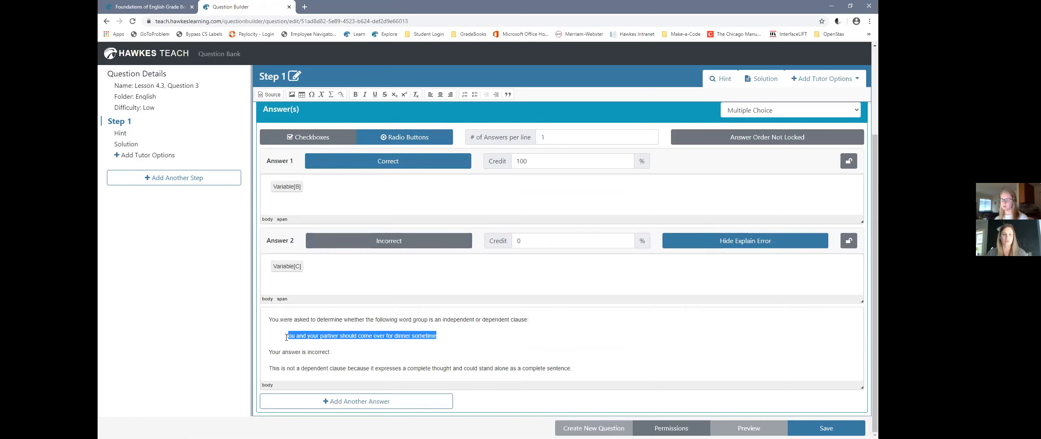
key("ctrl+v")
key("Left")
key("Return")
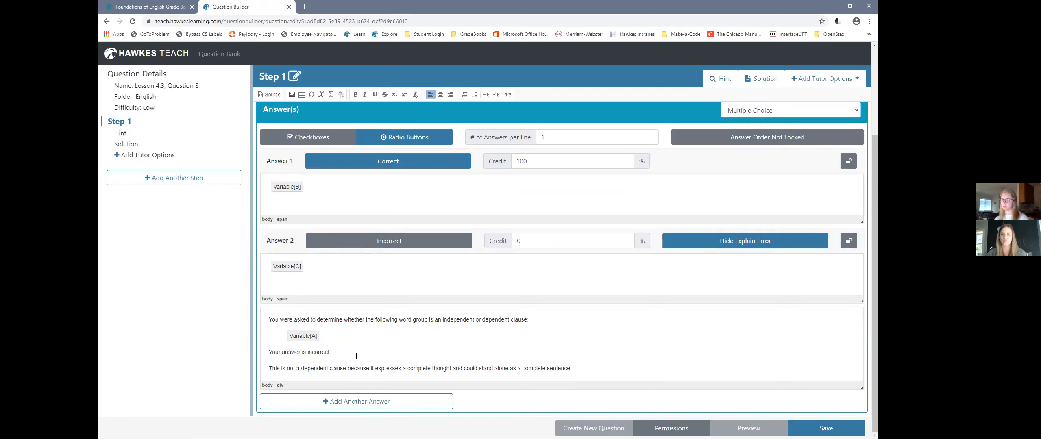
- Replace "a dependent" in the last line of Answer 2's Explain Error text with column G of the existing variable
left_click(356, 354)
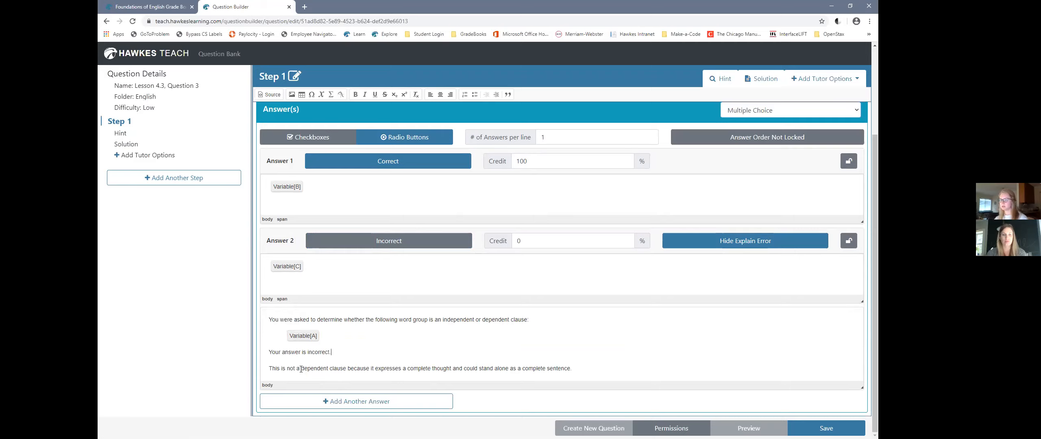
triple_click(332, 370)
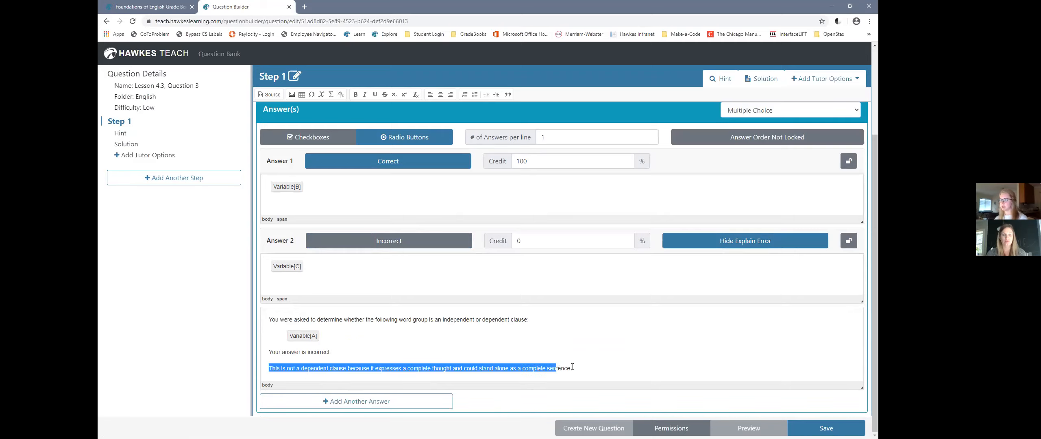
left_click(358, 370)
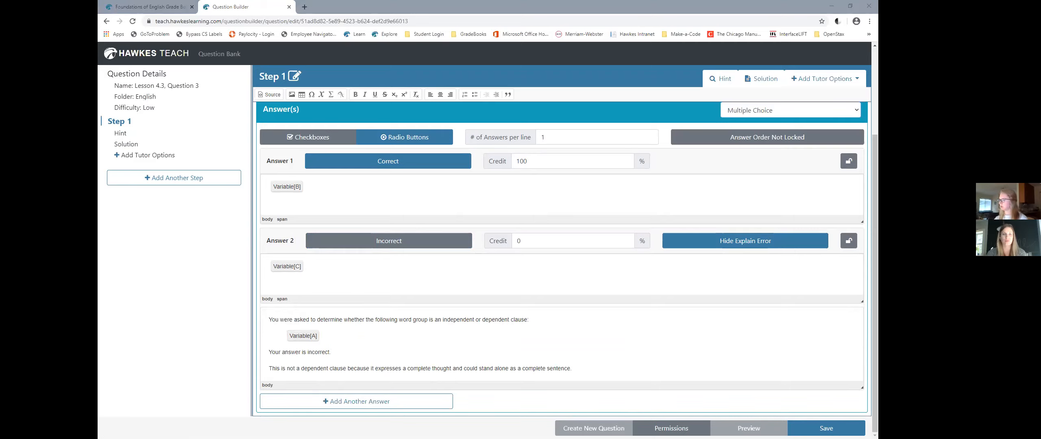
left_click(323, 374)
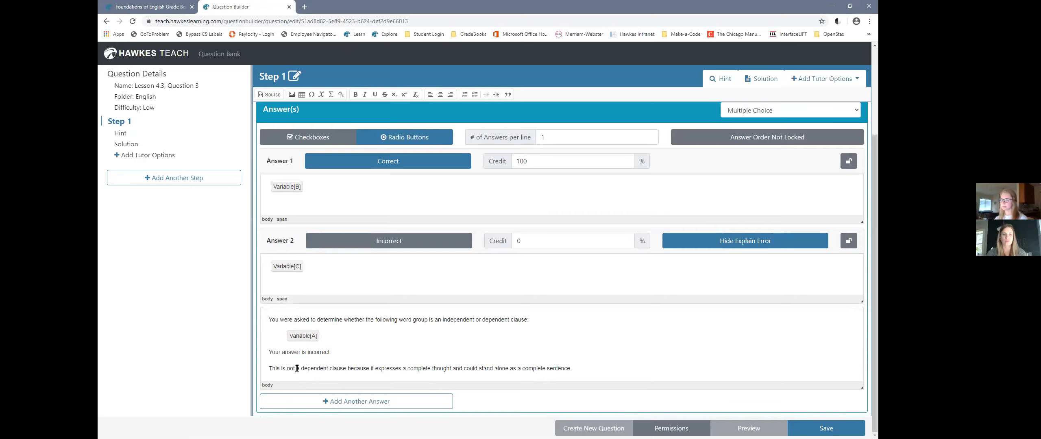
left_click_drag(297, 368, 330, 368)
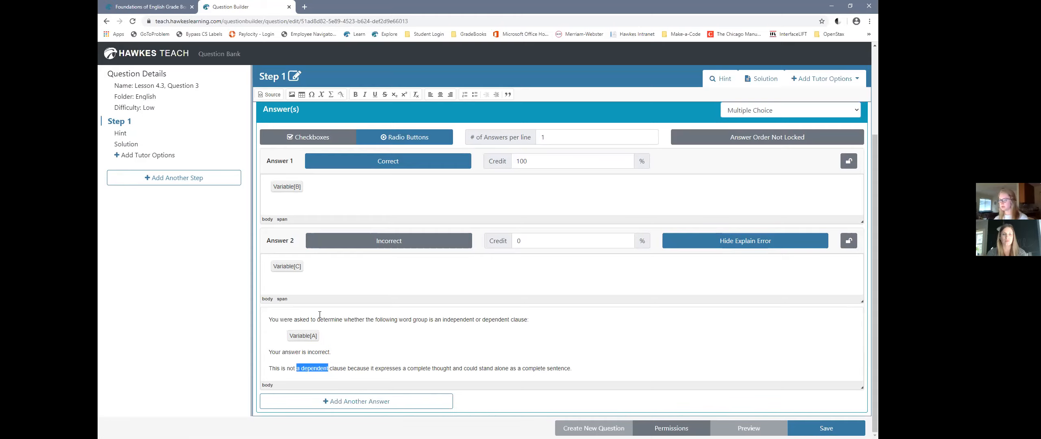
left_click(321, 95)
left_click(384, 184)
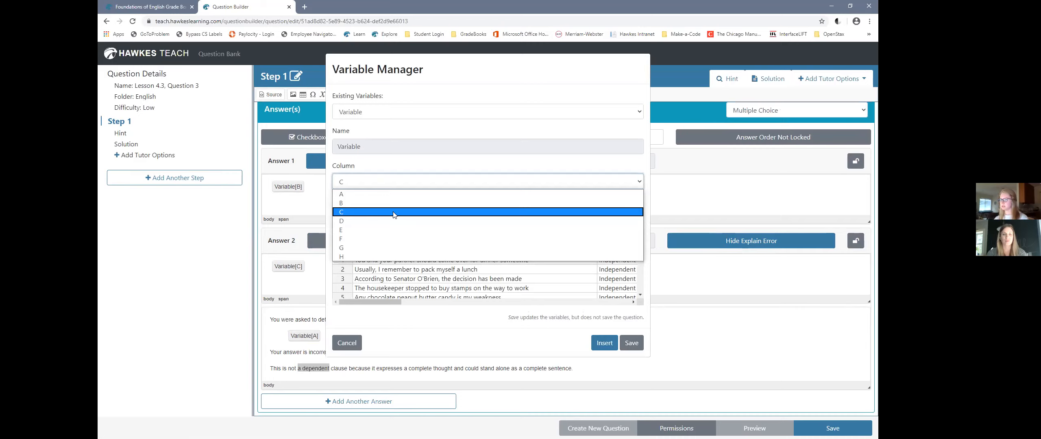
left_click(372, 248)
left_click(604, 342)
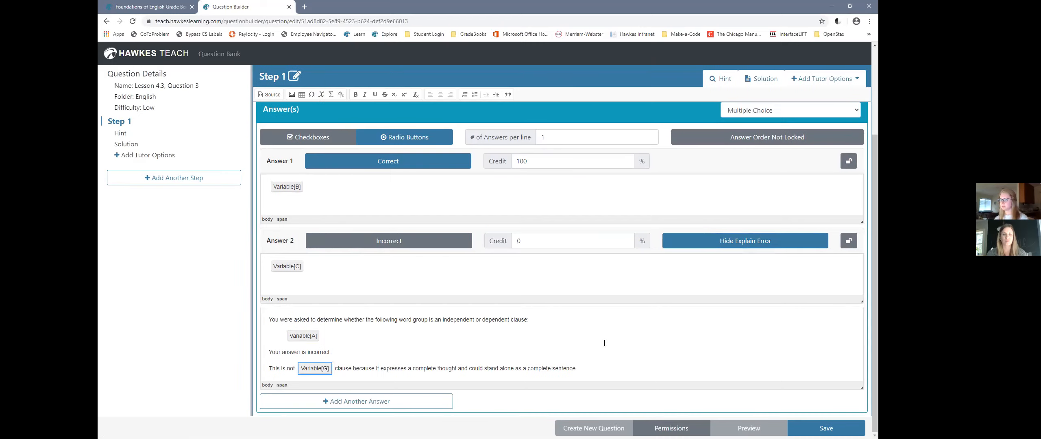
- Replace "expresses a complete thought and could stand alone as a complete sentence" in the Explain Error text with column H of the variable
left_click(375, 369)
left_click_drag(381, 369, 575, 369)
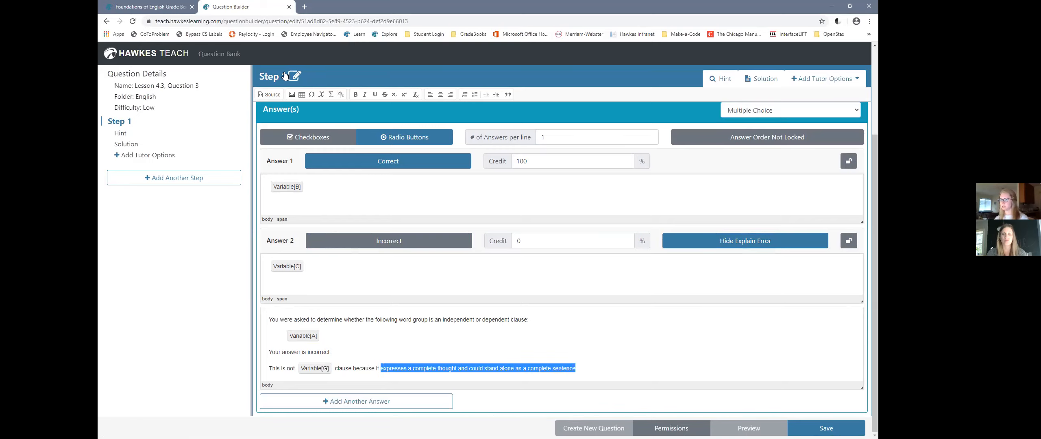
left_click(323, 96)
left_click(352, 181)
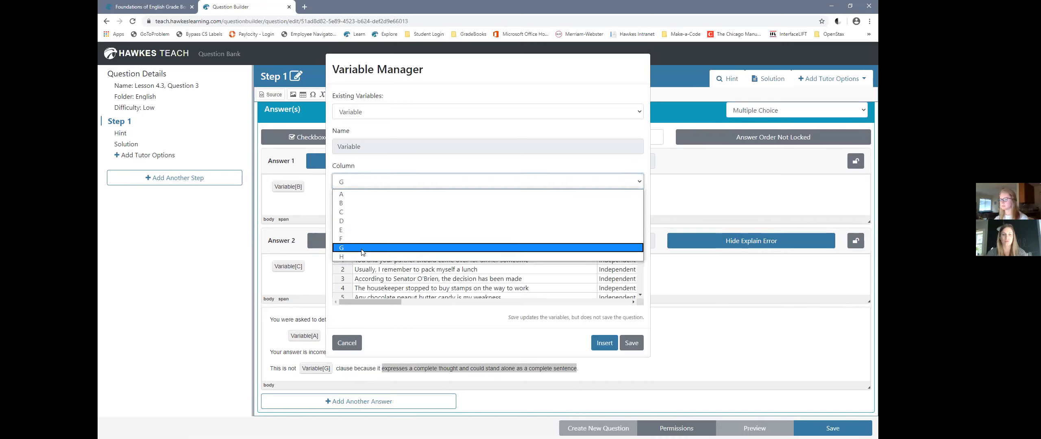
left_click(361, 256)
left_click(610, 344)
left_click(394, 320)
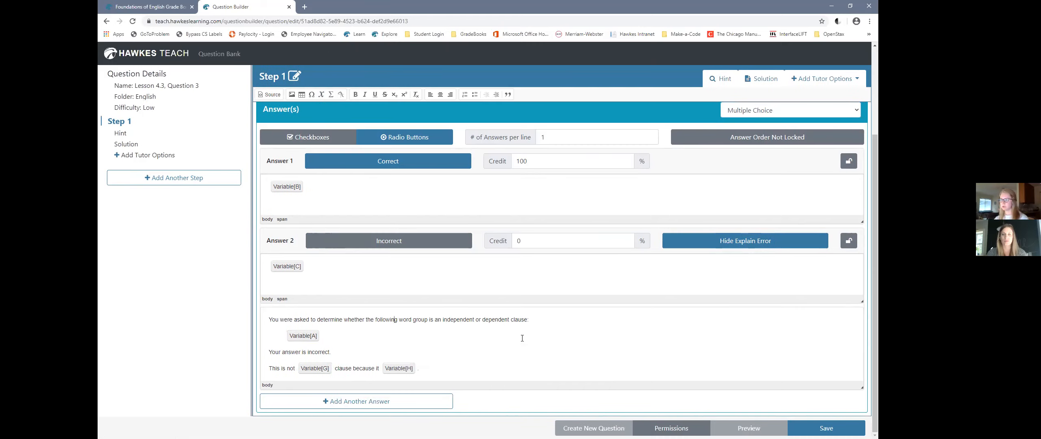
- Save the question and open its preview
scroll(510, 339, "up", 3)
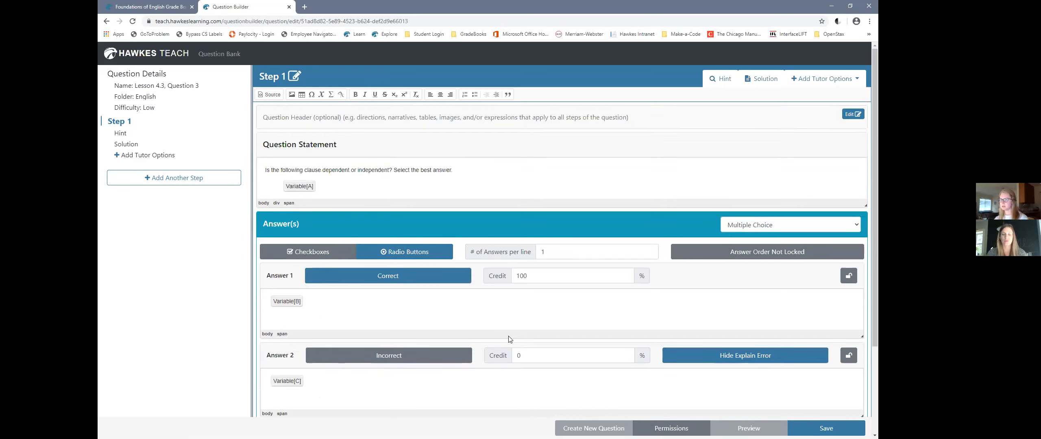
left_click(826, 428)
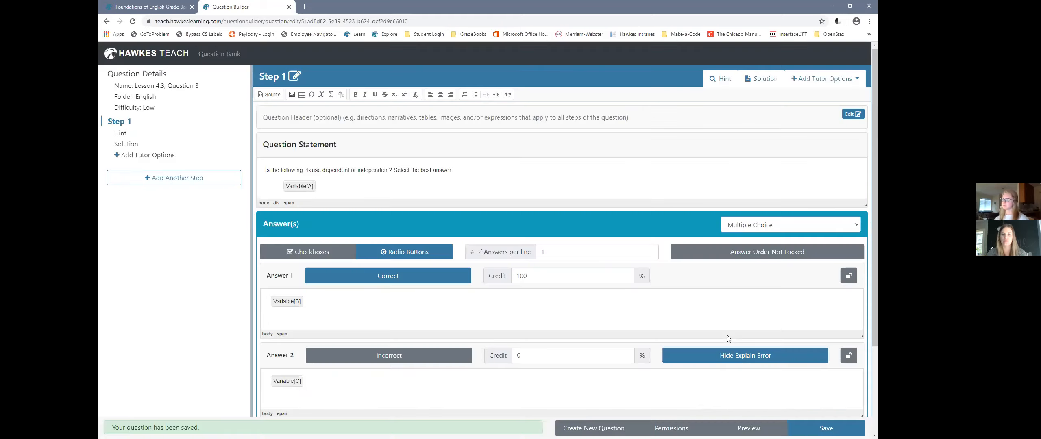
left_click(748, 428)
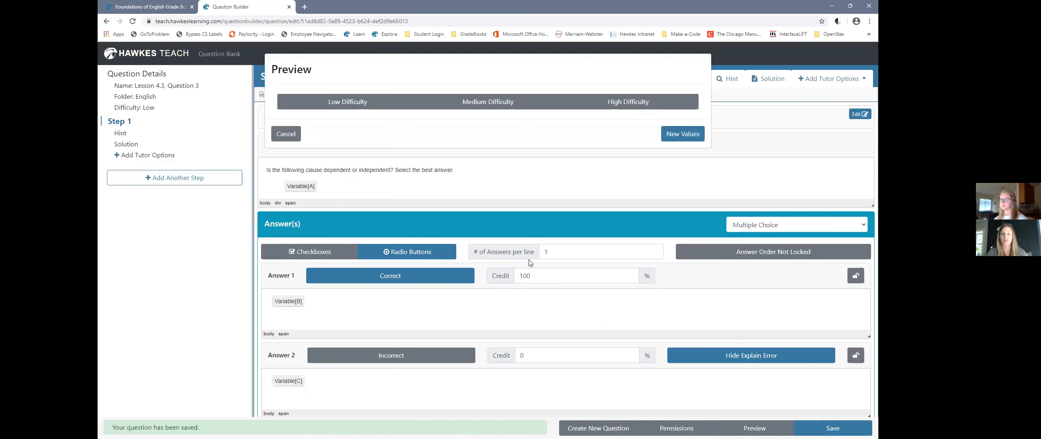
- Alternate between the Independent and Dependent answers in the preview and review the Explain Error feedback
scroll(547, 266, "down", 1)
left_click(403, 170)
left_click(404, 180)
left_click(406, 171)
left_click(406, 181)
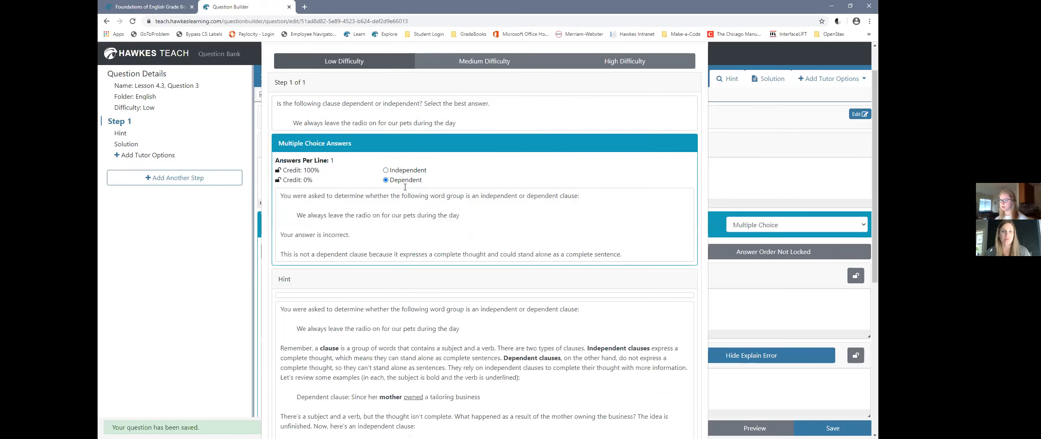
left_click(398, 171)
left_click(398, 180)
left_click_drag(622, 255, 291, 197)
left_click(392, 252)
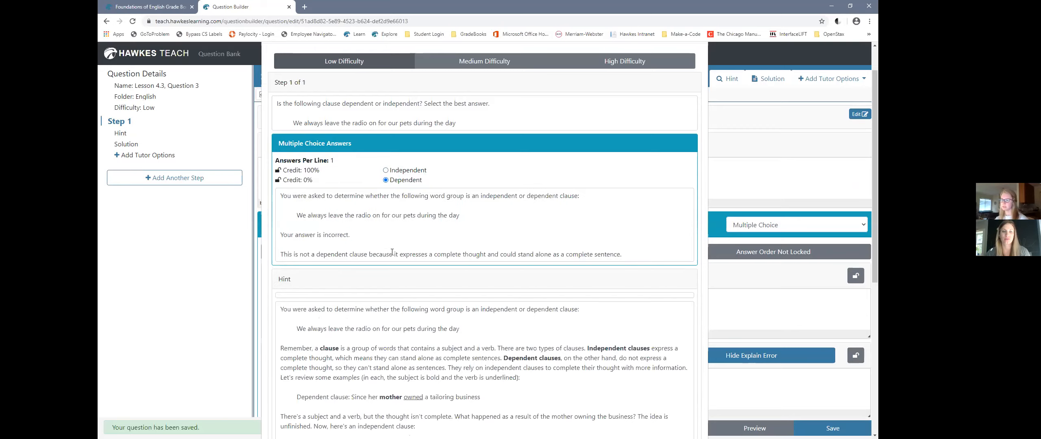
- Review the previewed hint and solution with several sets of new values and close the preview
scroll(421, 226, "down", 1)
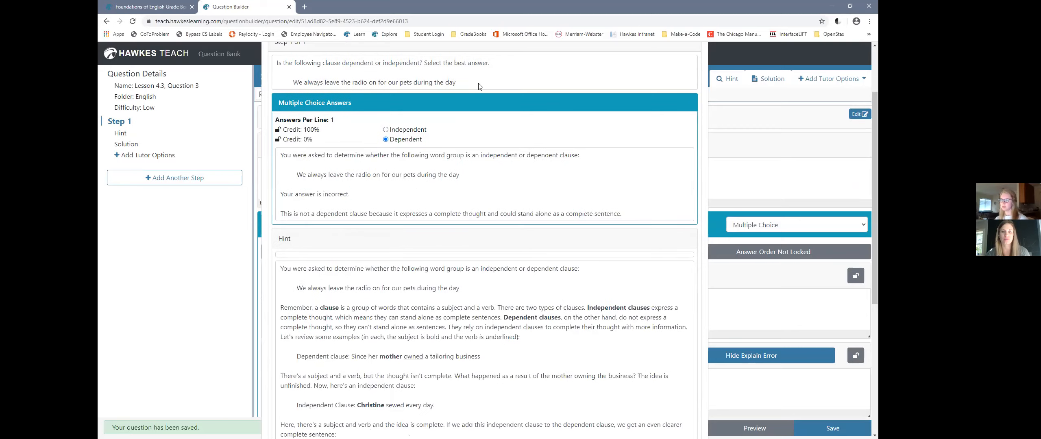
scroll(422, 172, "down", 3)
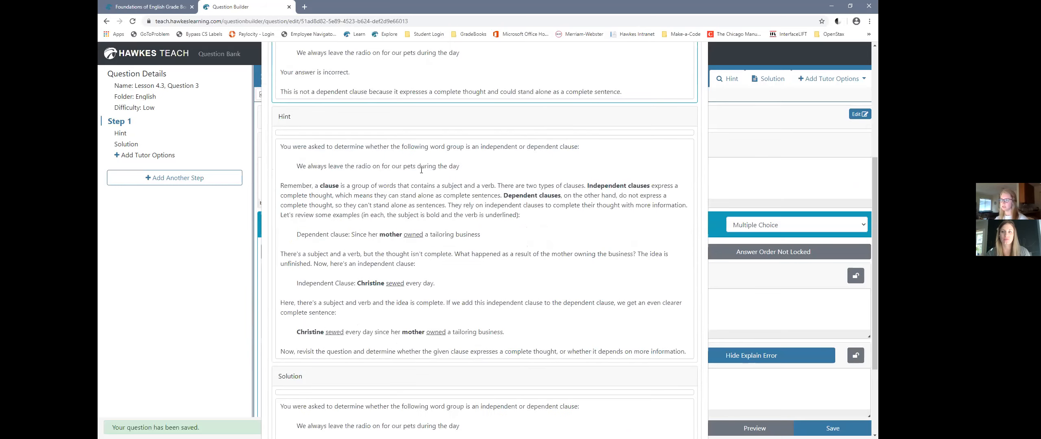
scroll(422, 238, "down", 1)
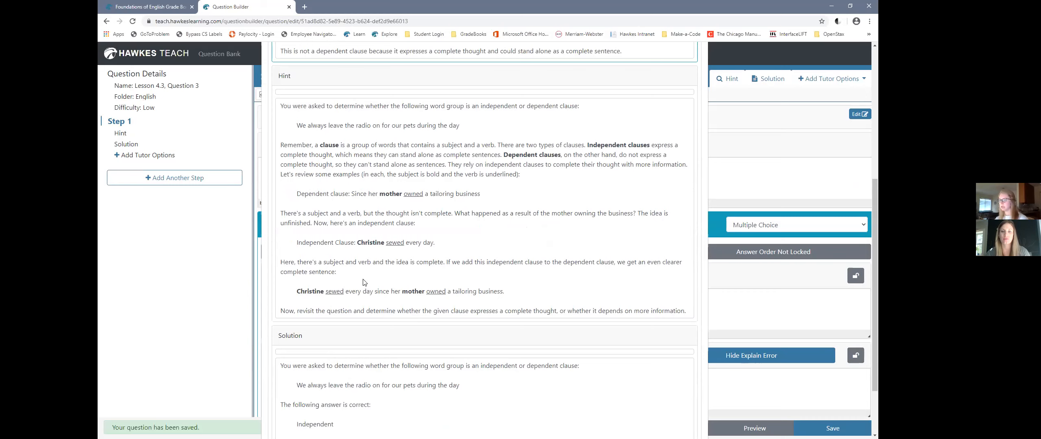
scroll(368, 244, "down", 2)
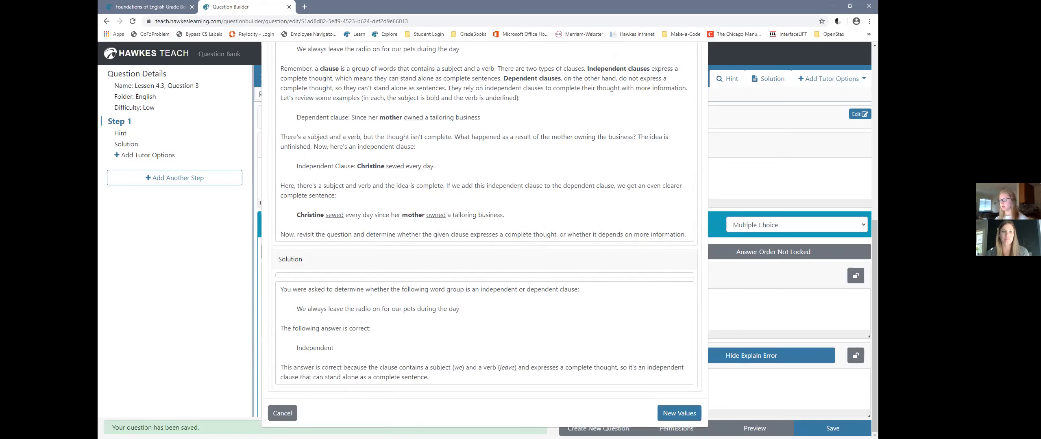
left_click(674, 414)
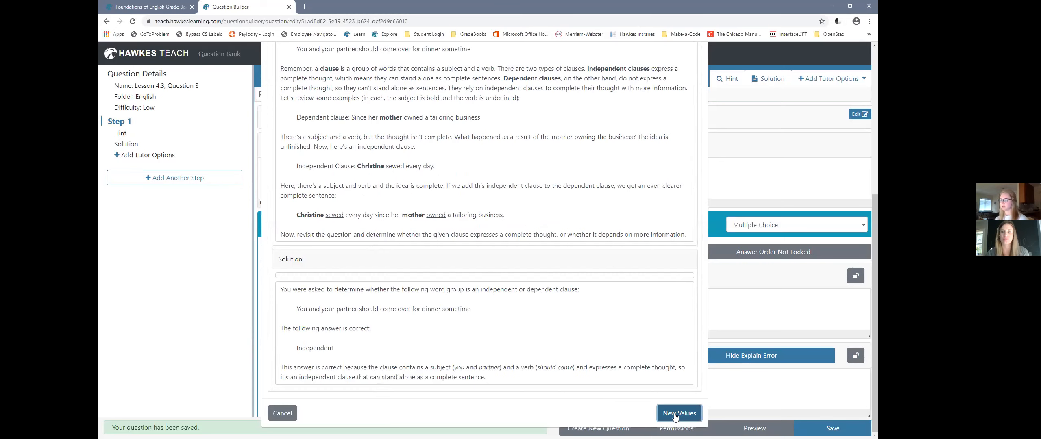
left_click(675, 414)
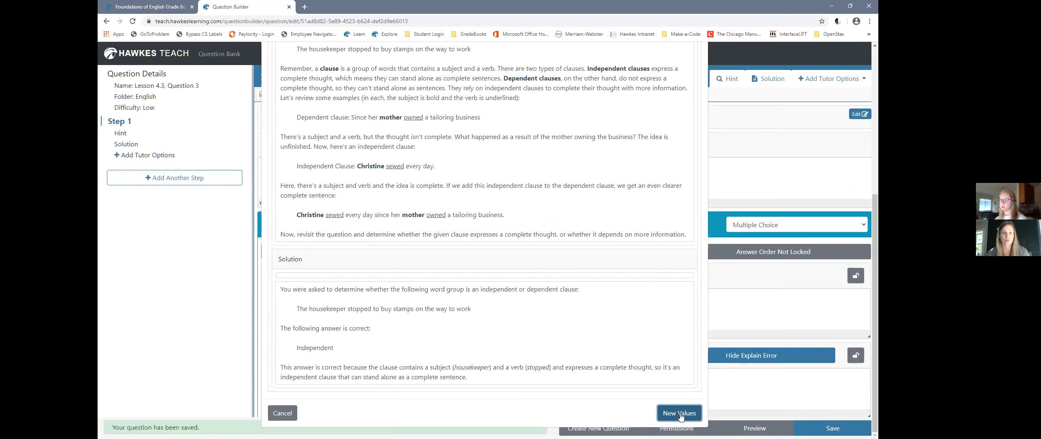
left_click(681, 416)
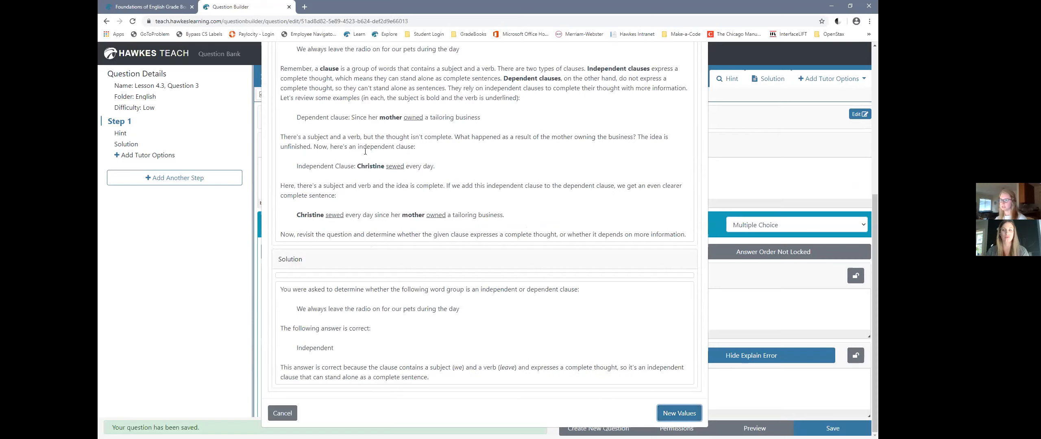
left_click(662, 414)
left_click(664, 415)
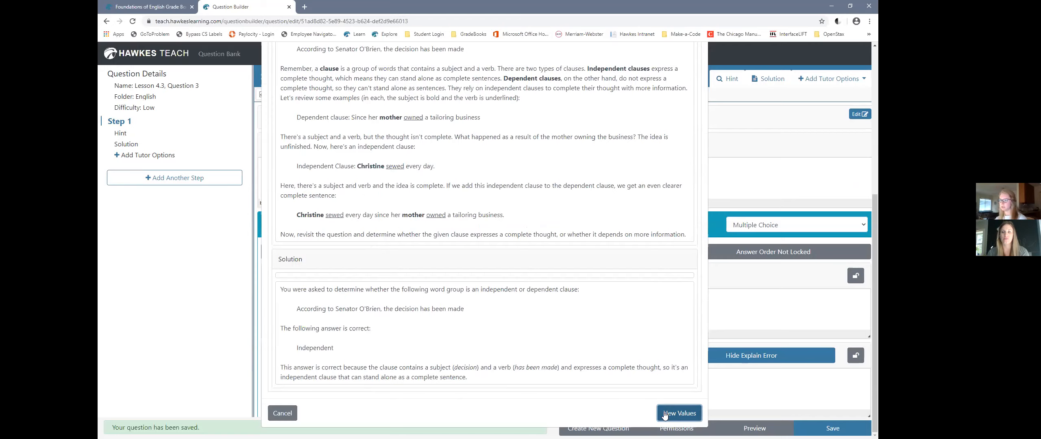
left_click(283, 414)
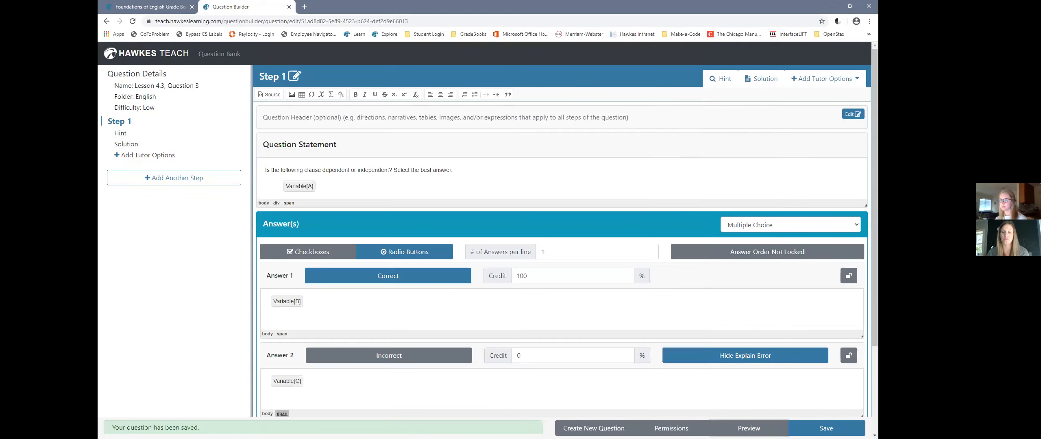
- Return to the Question Bank and open Lesson 8.1, Question 5 from the Psychology folder for editing
left_click(215, 57)
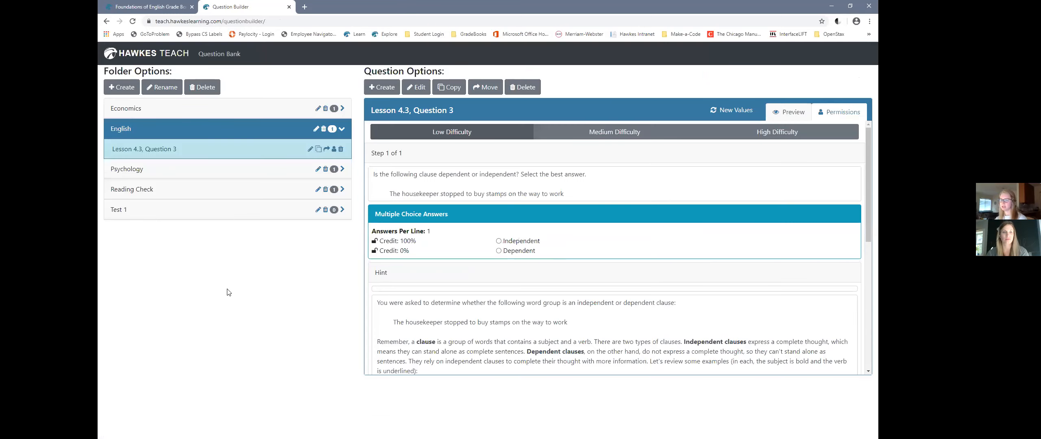
left_click(175, 169)
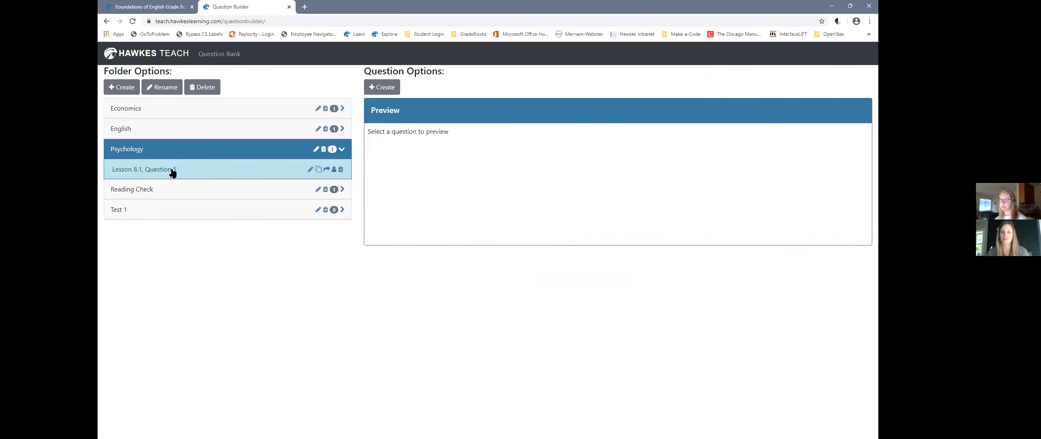
left_click(209, 173)
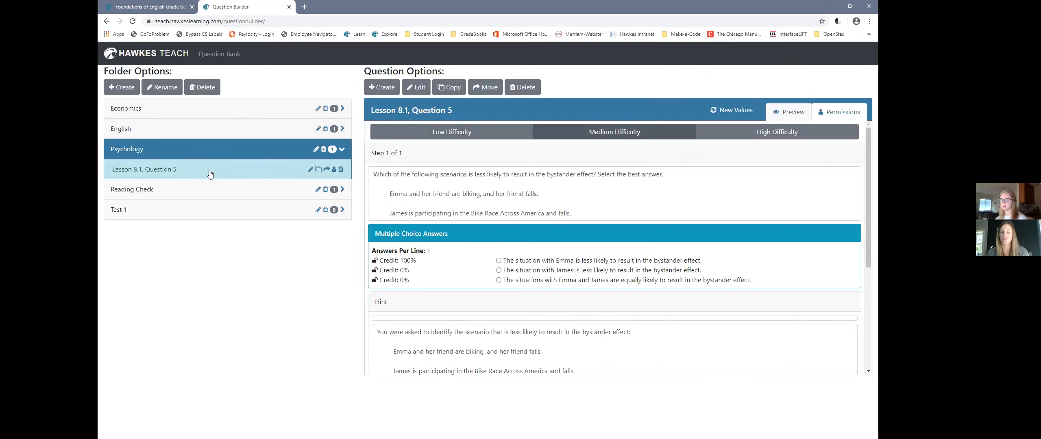
left_click(413, 89)
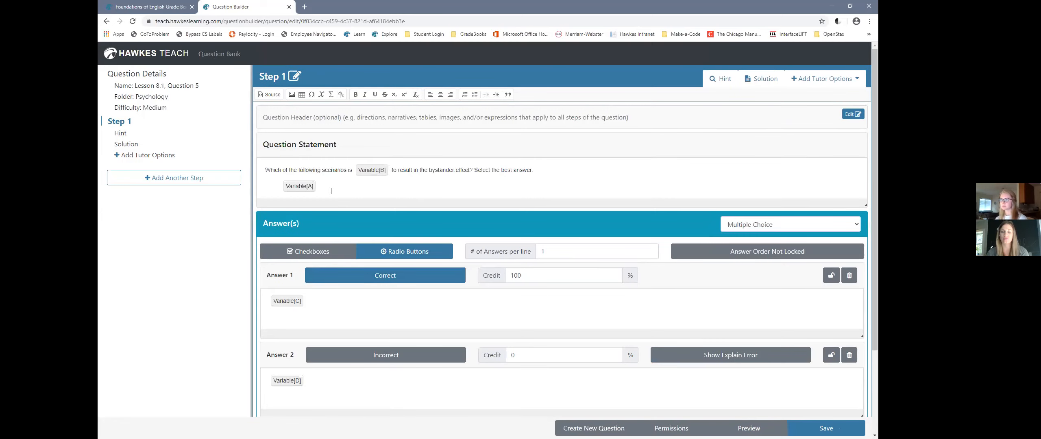
- Go back to the Question Bank and look through the preview of Lesson 8.1, Question 5
left_click(220, 53)
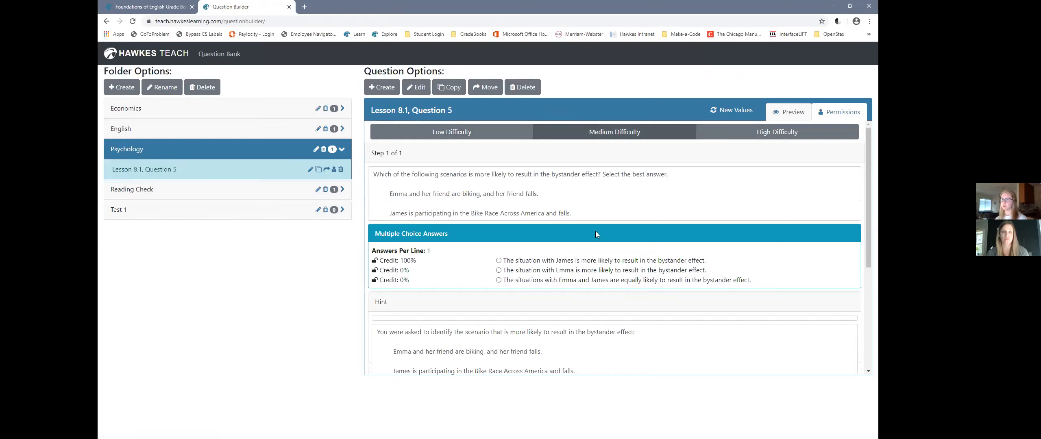
scroll(596, 232, "down", 5)
scroll(589, 289, "up", 5)
scroll(590, 290, "down", 1)
scroll(590, 290, "up", 1)
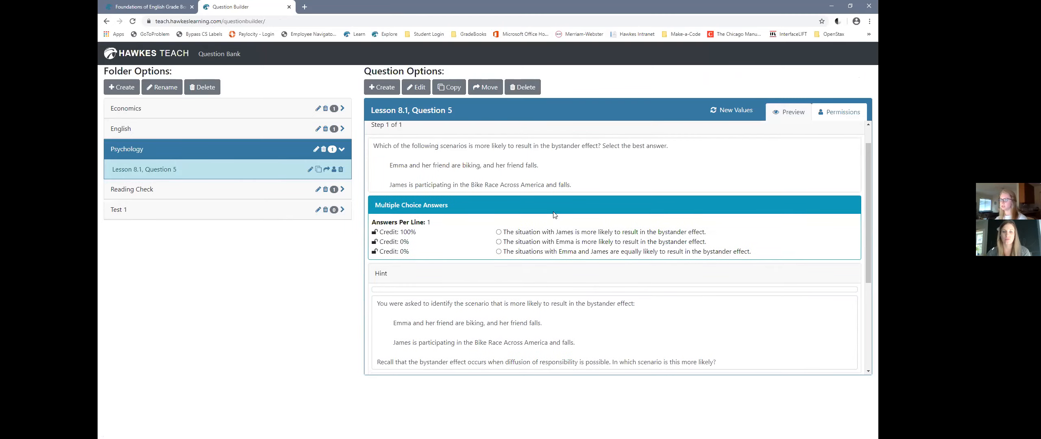
- Choose the two incorrect answers of Lesson 8.1, Question 5 in the preview and review the feedback for each
left_click(534, 250)
scroll(536, 252, "down", 2)
left_click(537, 266)
scroll(567, 243, "down", 2)
scroll(566, 244, "up", 5)
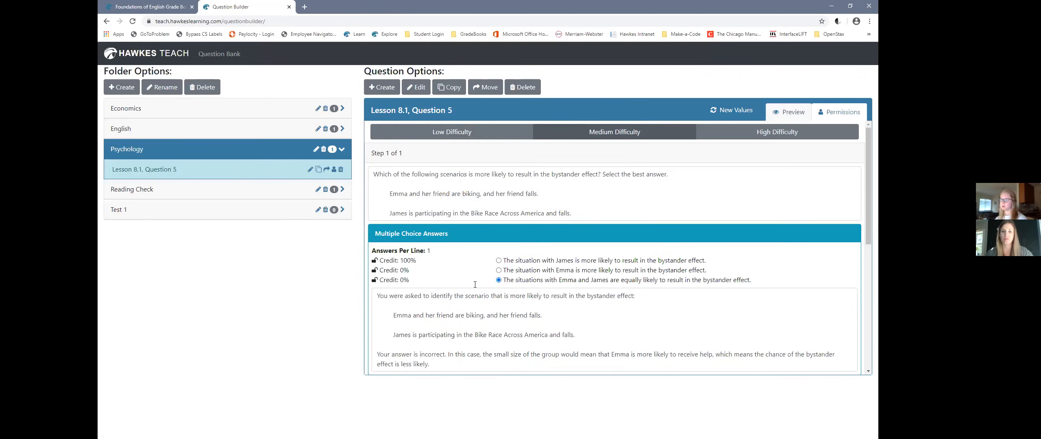
- Open Lesson 8.1, Question 5 for editing and look through its preview with new values, including the hint and solution
left_click(419, 87)
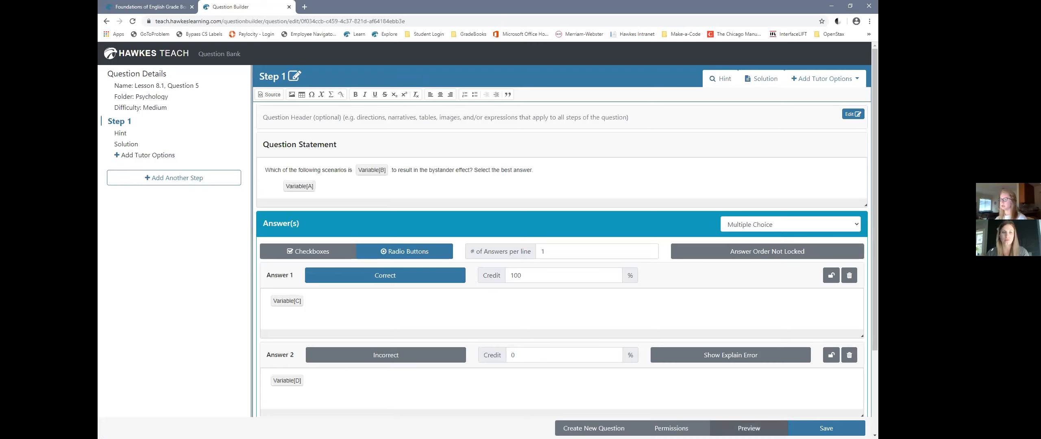
left_click(748, 428)
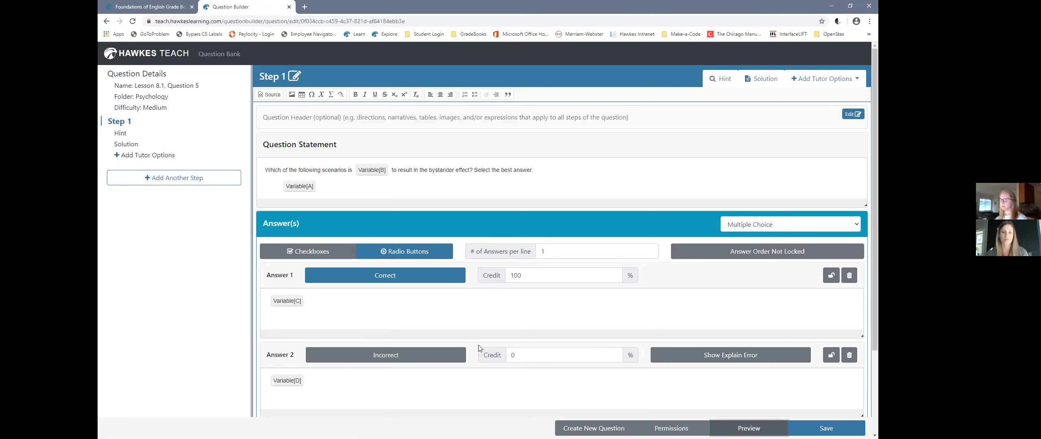
scroll(561, 248, "down", 4)
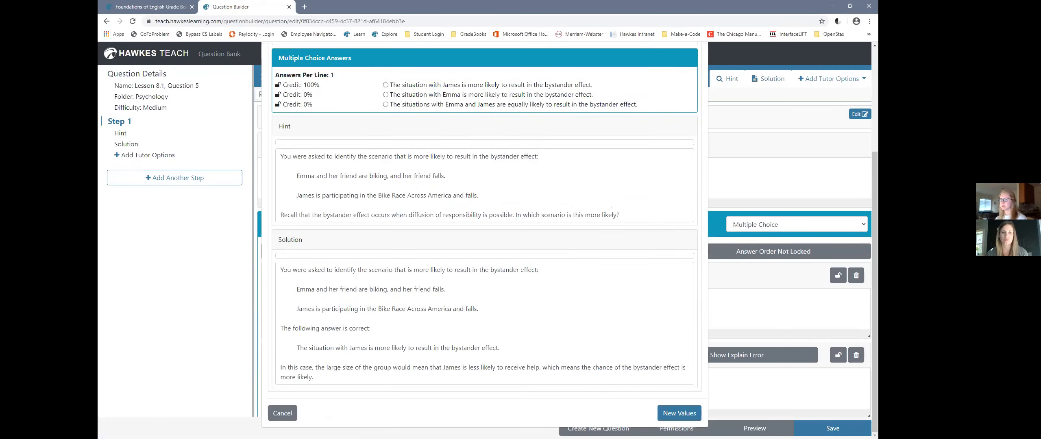
left_click(687, 413)
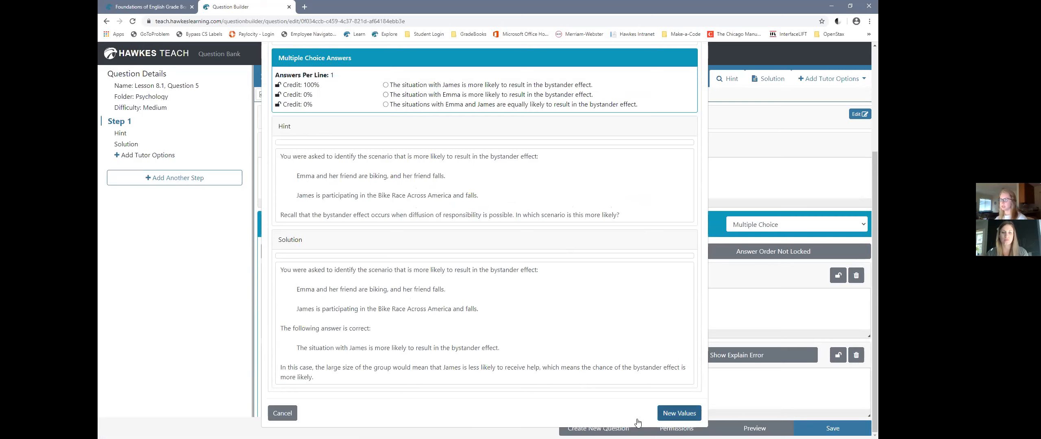
left_click(686, 414)
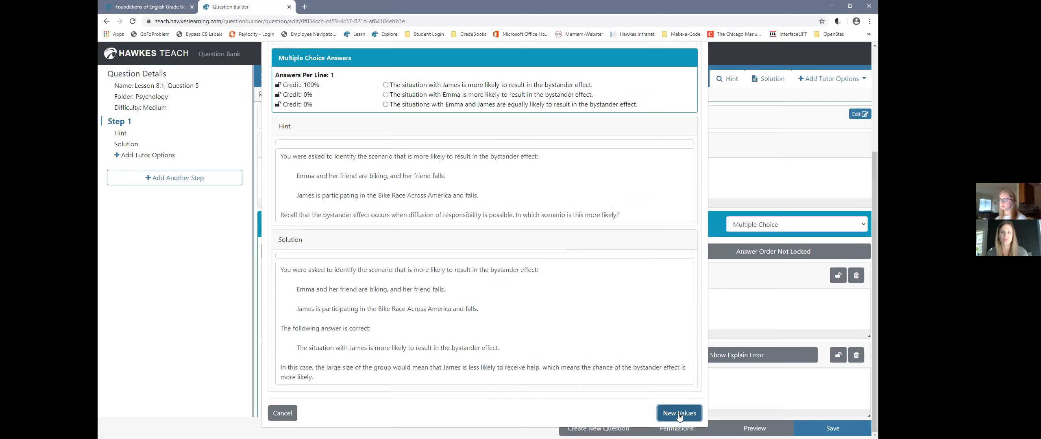
scroll(477, 283, "up", 5)
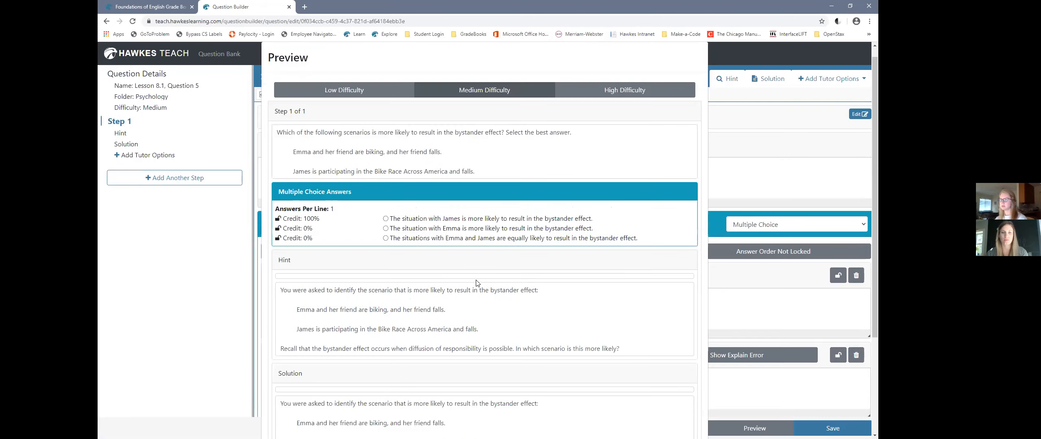
scroll(477, 283, "down", 5)
scroll(475, 280, "up", 3)
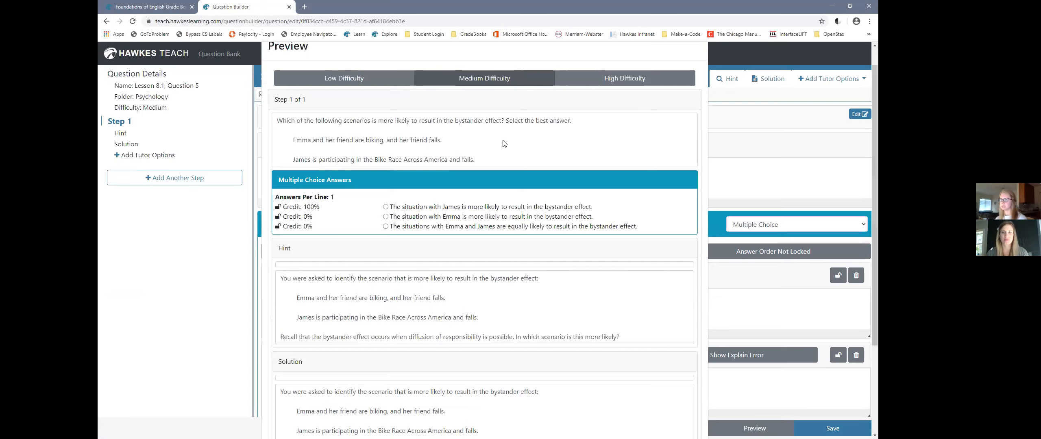
- Generate several more sets of new values, compare the previewed scenarios, answers and solution, and close the preview
scroll(503, 148, "down", 3)
left_click(665, 413)
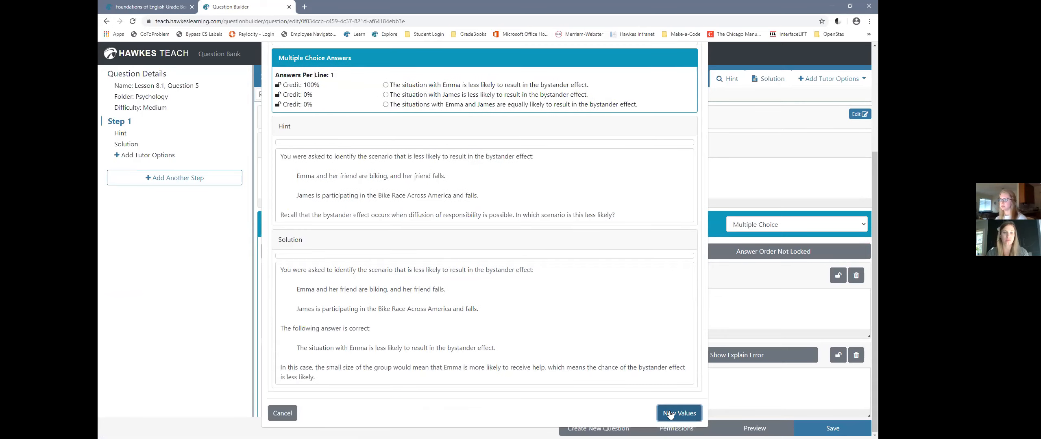
left_click(677, 414)
left_click(677, 413)
left_click(677, 414)
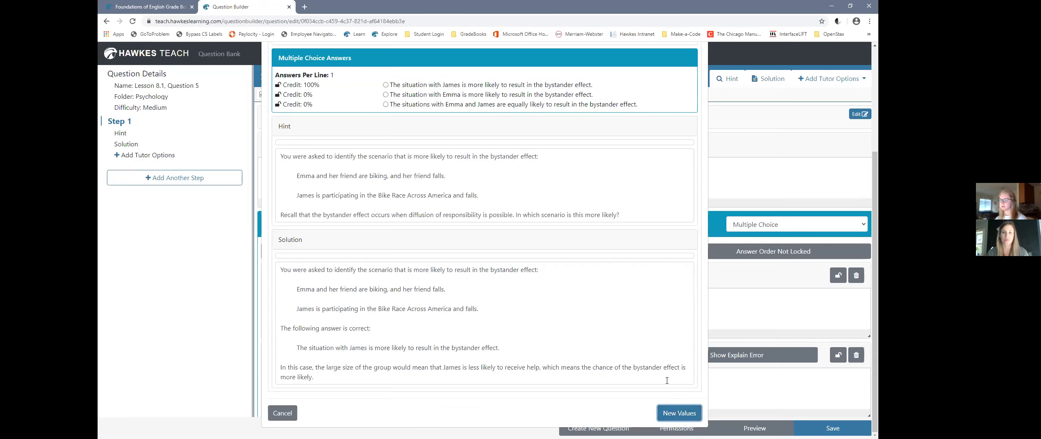
left_click(676, 416)
left_click(676, 416)
left_click(676, 416)
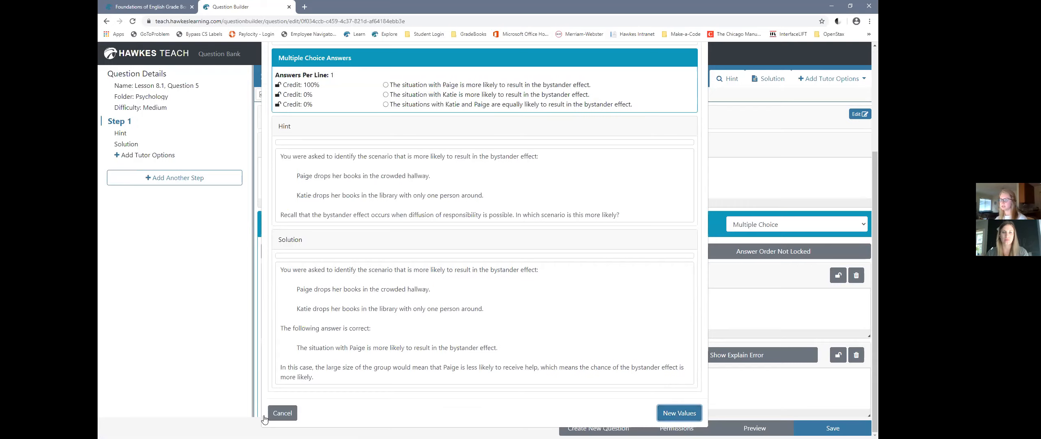
left_click(283, 414)
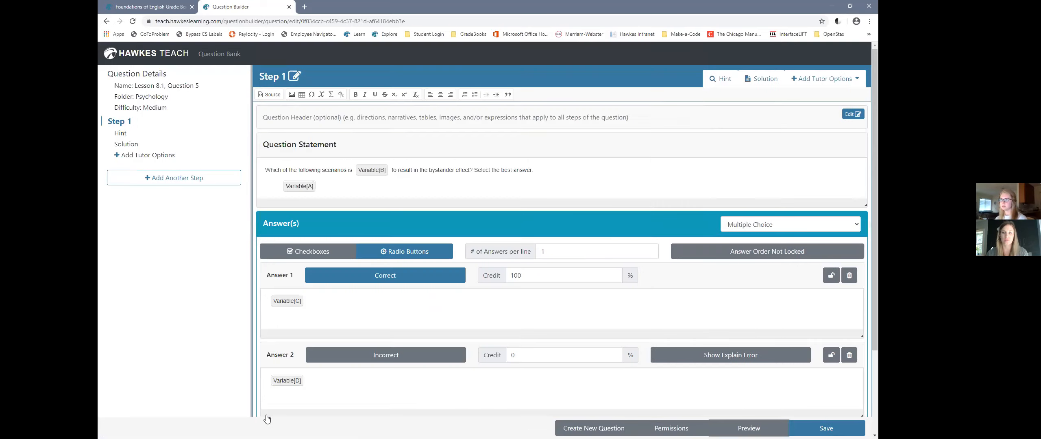
- Examine the variables in the question statement and return to the Question Bank
left_click(332, 173)
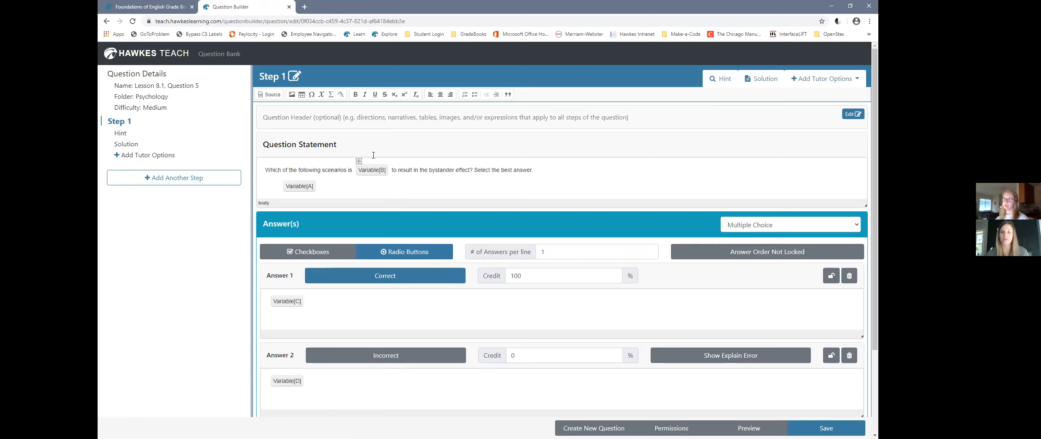
left_click(330, 169)
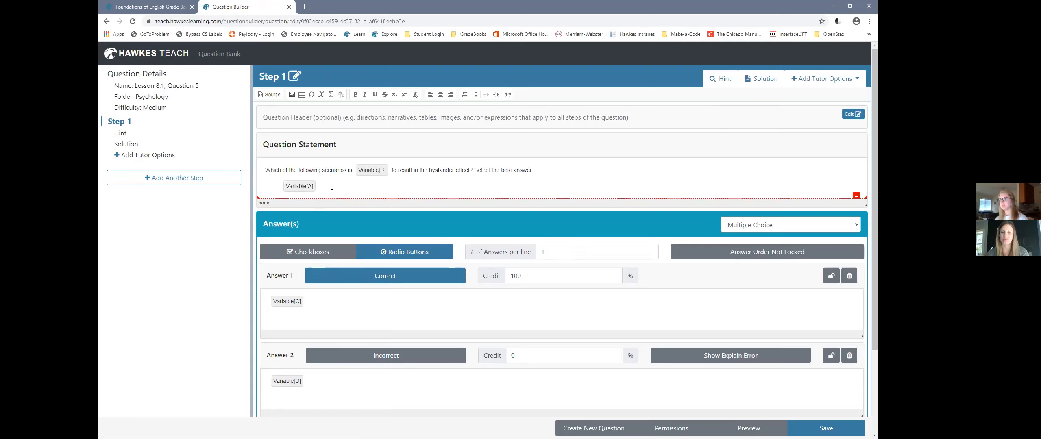
left_click(166, 60)
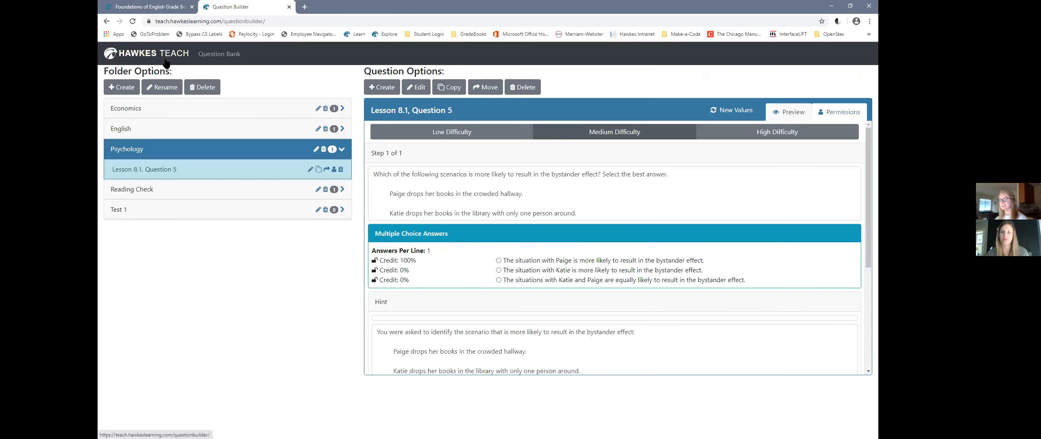
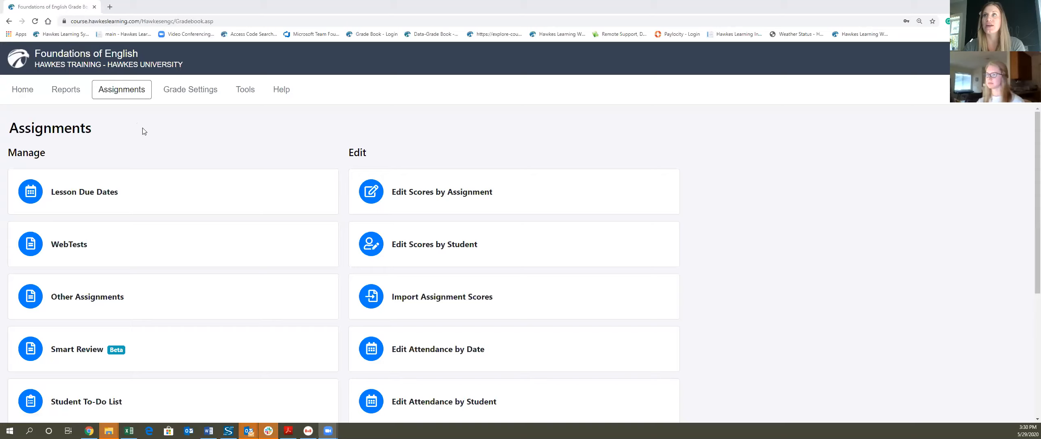
- In the Foundations of English Grade Book, open section ENGL 2357's curriculum and bring up lesson 2.5 Identifying Organizational Patterns in Lesson Builder
scroll(161, 192, "down", 1)
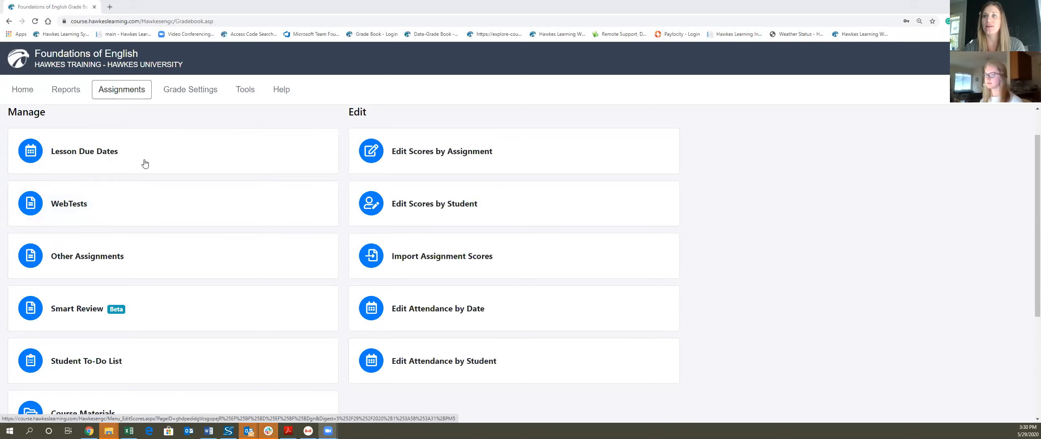
scroll(143, 179, "down", 4)
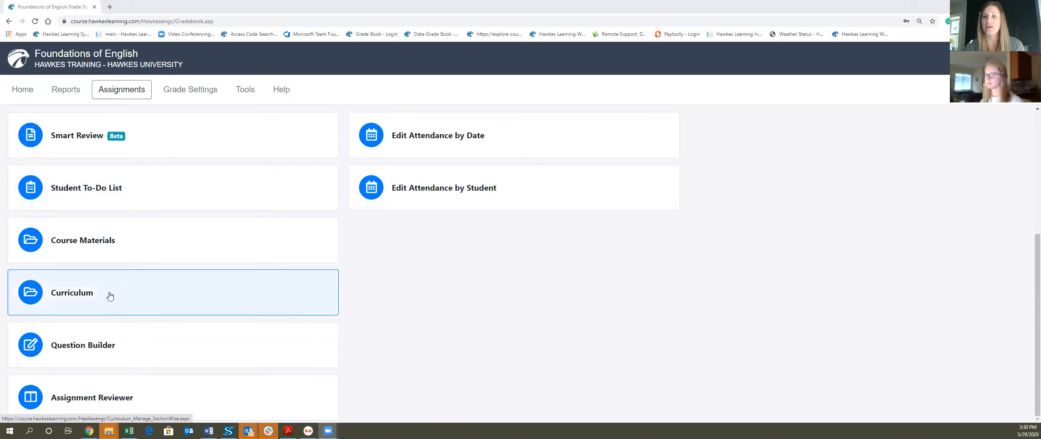
left_click(142, 299)
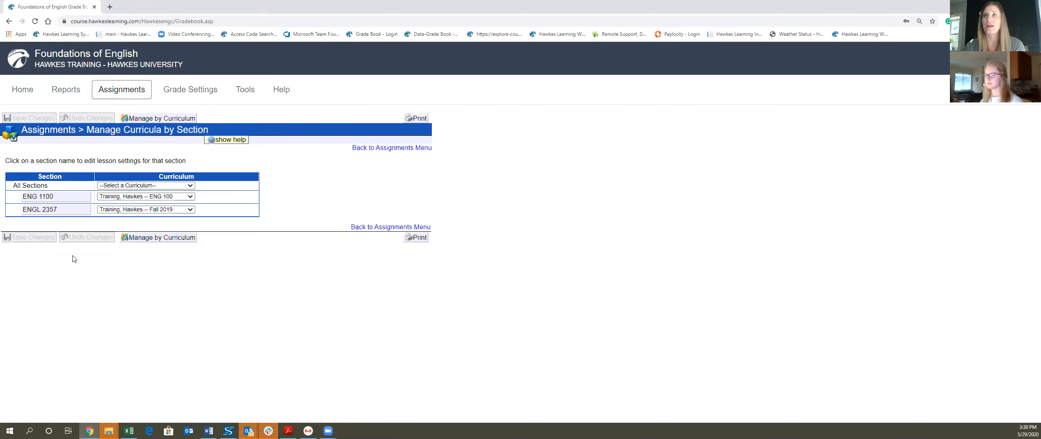
left_click(65, 215)
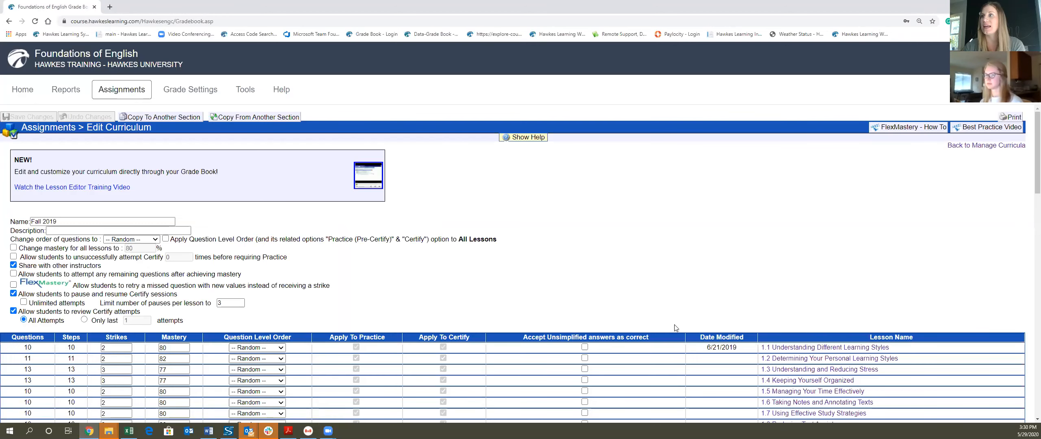
scroll(691, 329, "down", 3)
scroll(744, 336, "down", 1)
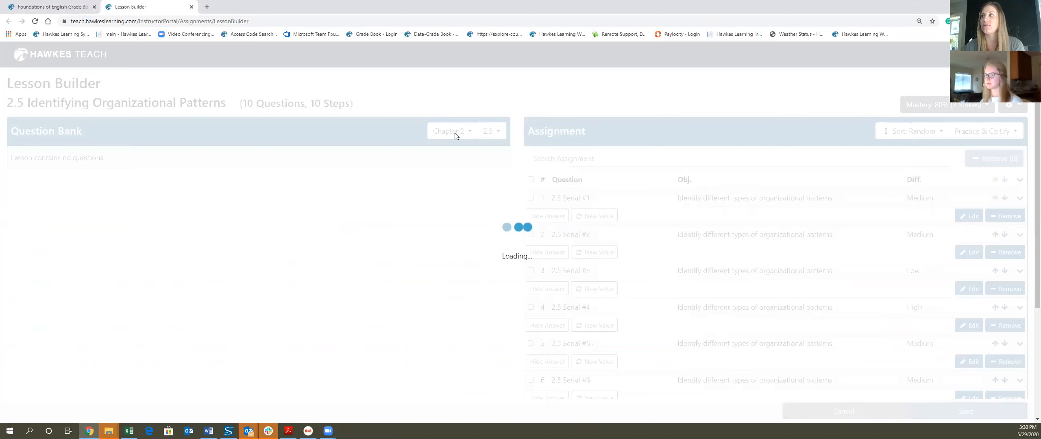
- Show the Instructor Created questions in the Economics folder, select Lesson 1.1, Question 5, and close Lesson Builder without saving
left_click(456, 136)
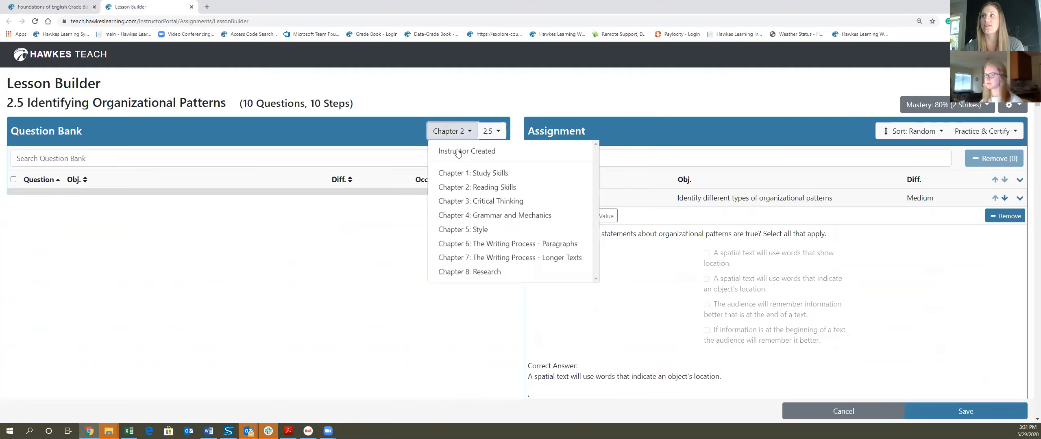
left_click(458, 152)
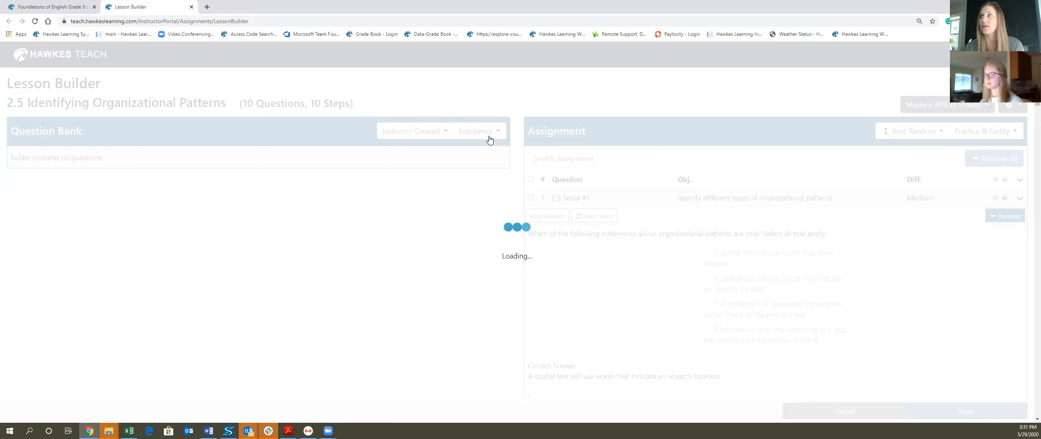
left_click(489, 138)
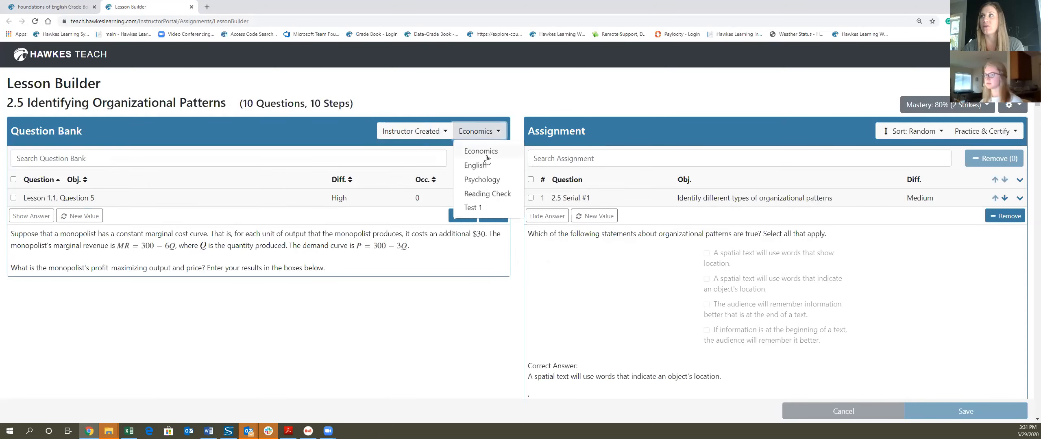
left_click(492, 210)
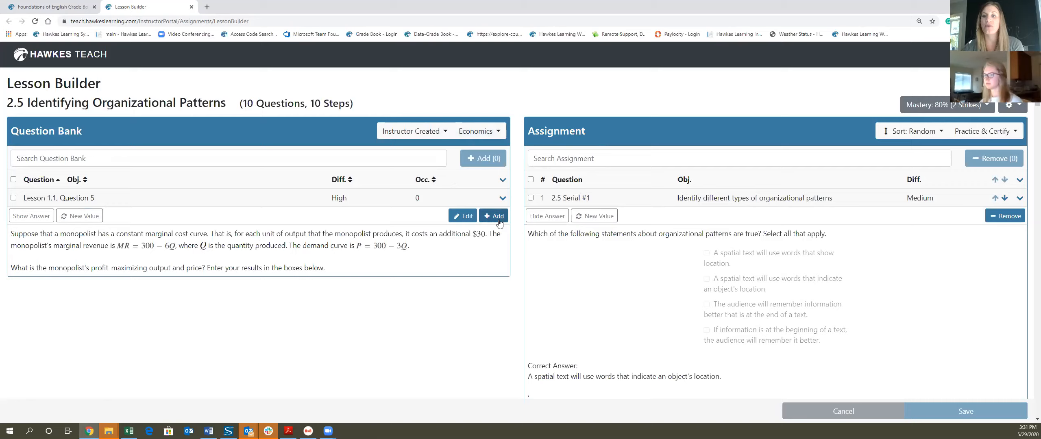
left_click(13, 198)
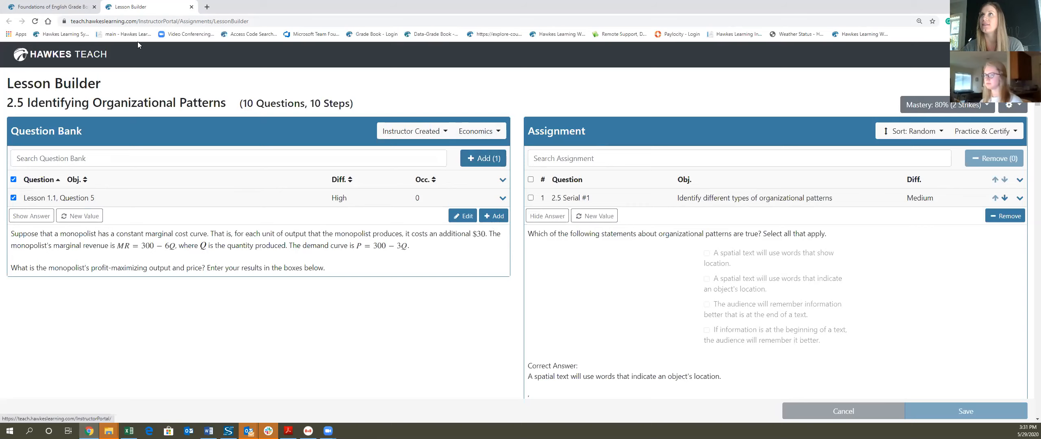
left_click(191, 7)
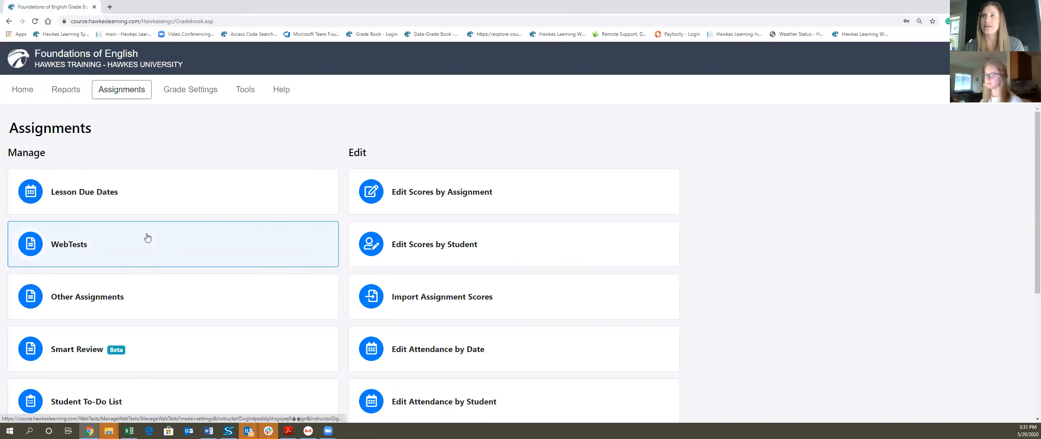
- Start a new test from the WebTests page and switch its question source to the Instructor questions
left_click(151, 237)
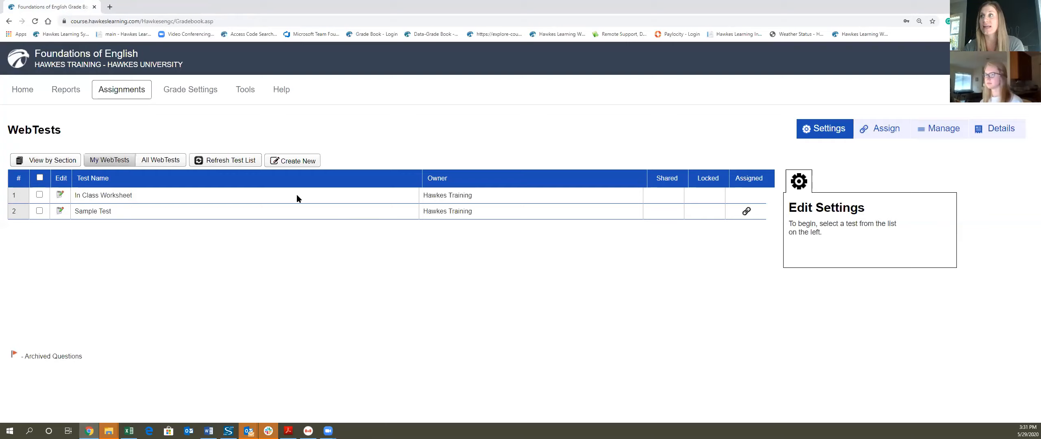
left_click(296, 170)
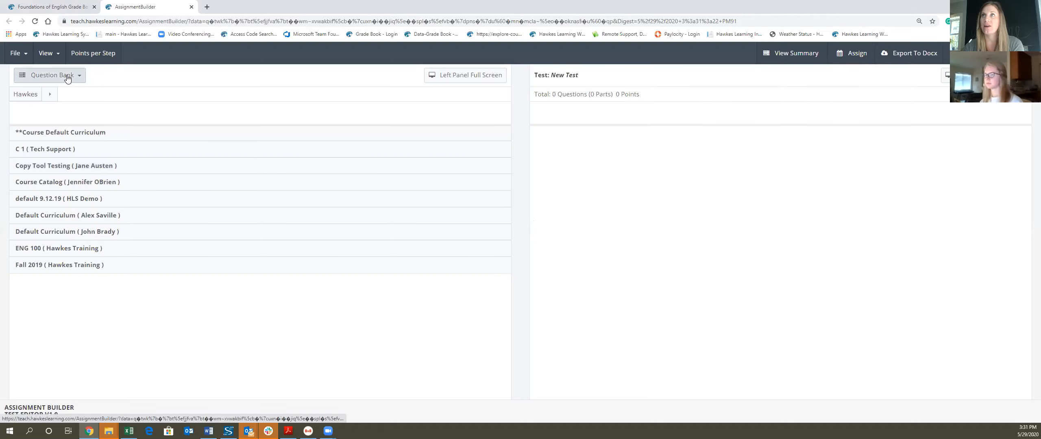
left_click(68, 78)
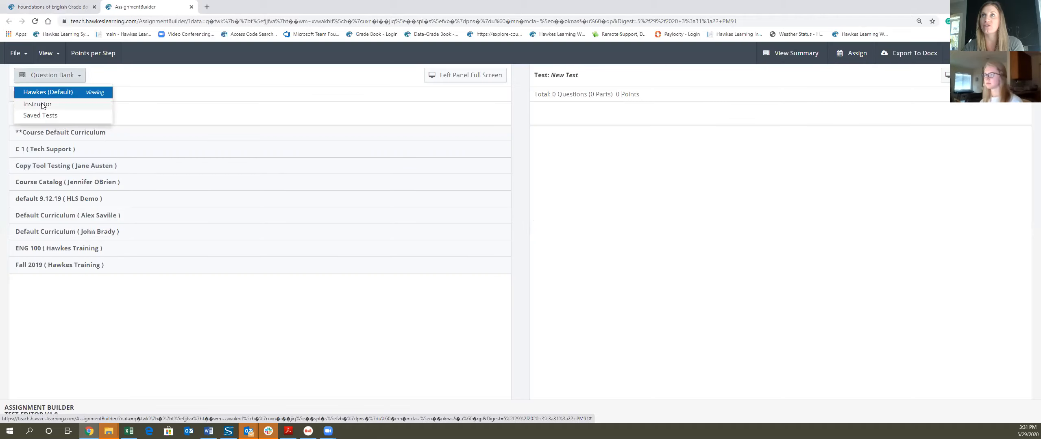
left_click(37, 104)
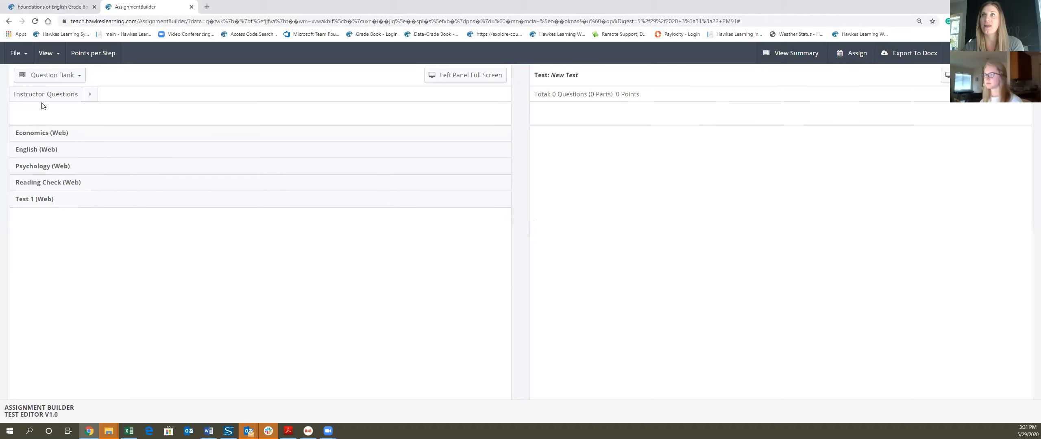
- Add Lesson 1.1, Question 5 from the Economics (Web) folder to the new test and close the test editor without saving
left_click(81, 203)
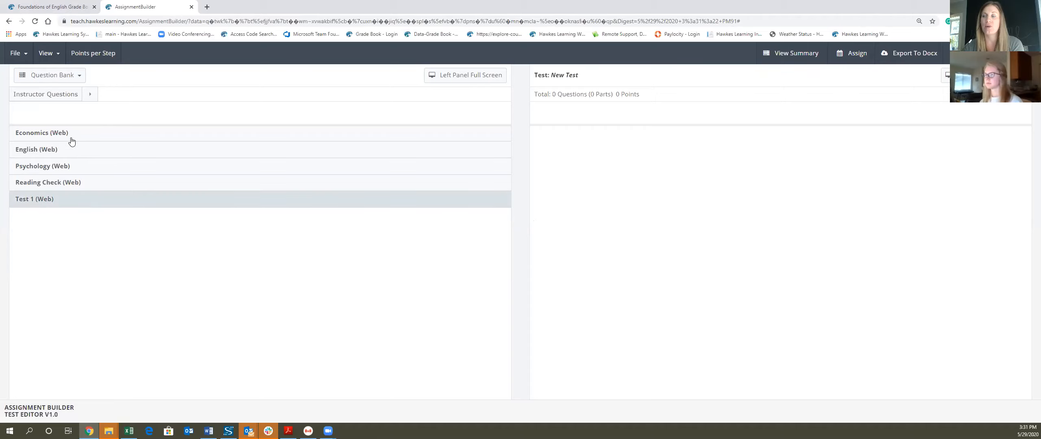
left_click(71, 138)
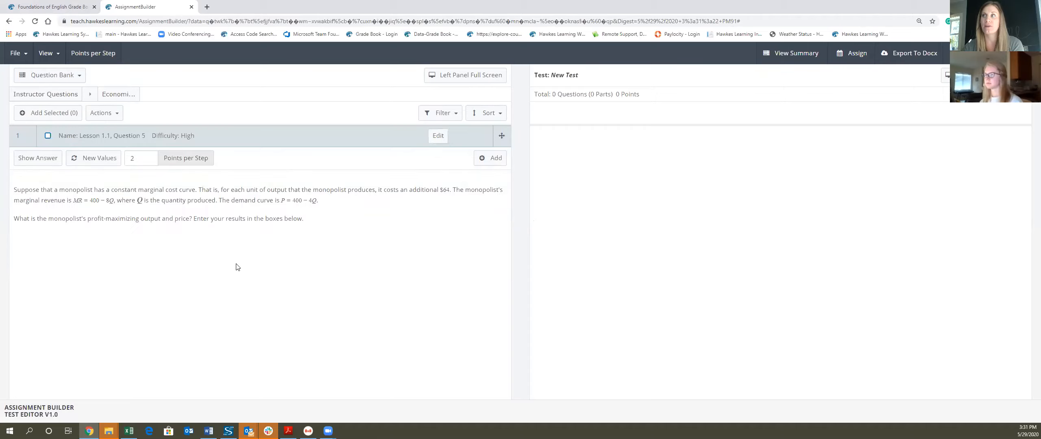
left_click(486, 160)
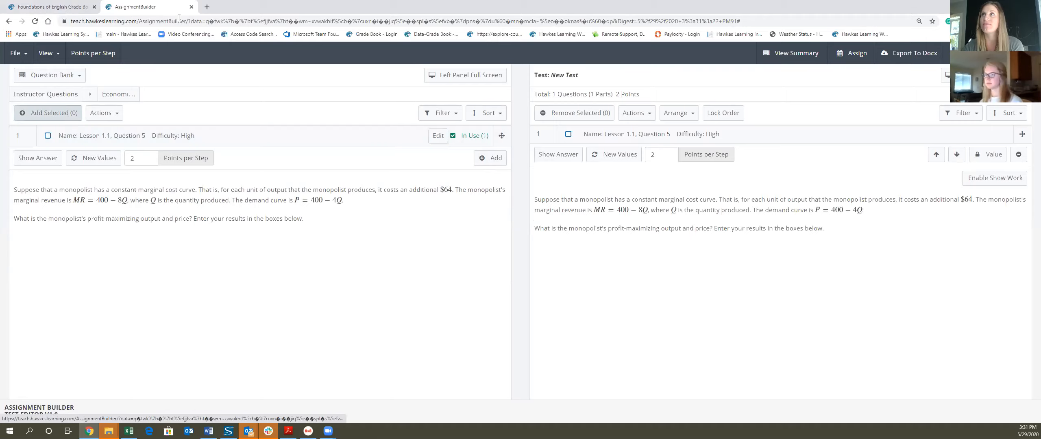
left_click(191, 7)
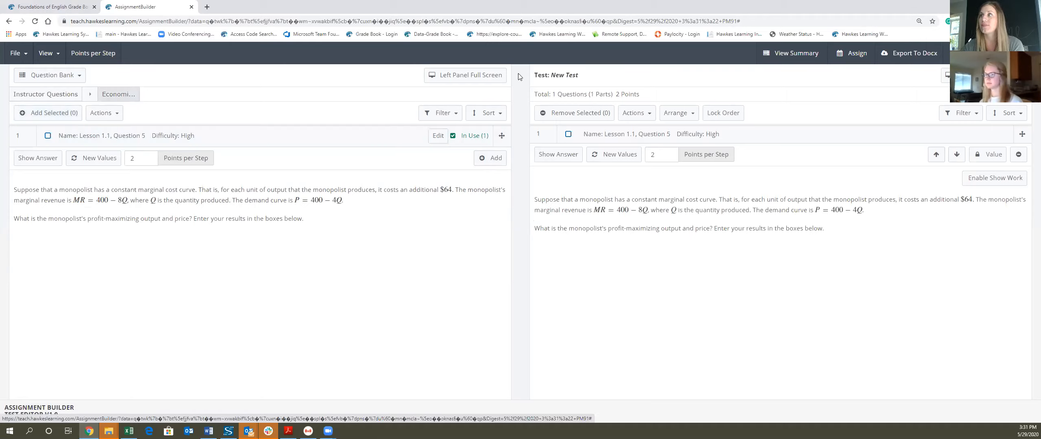
key("Return")
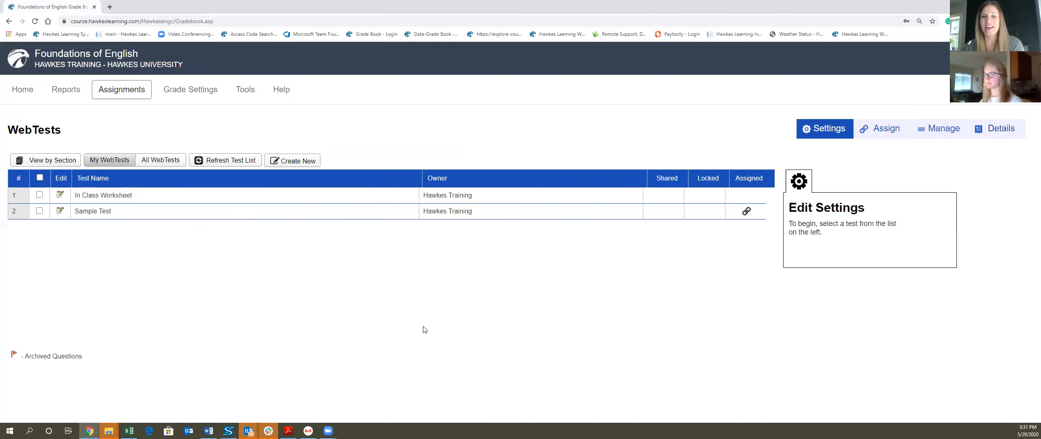